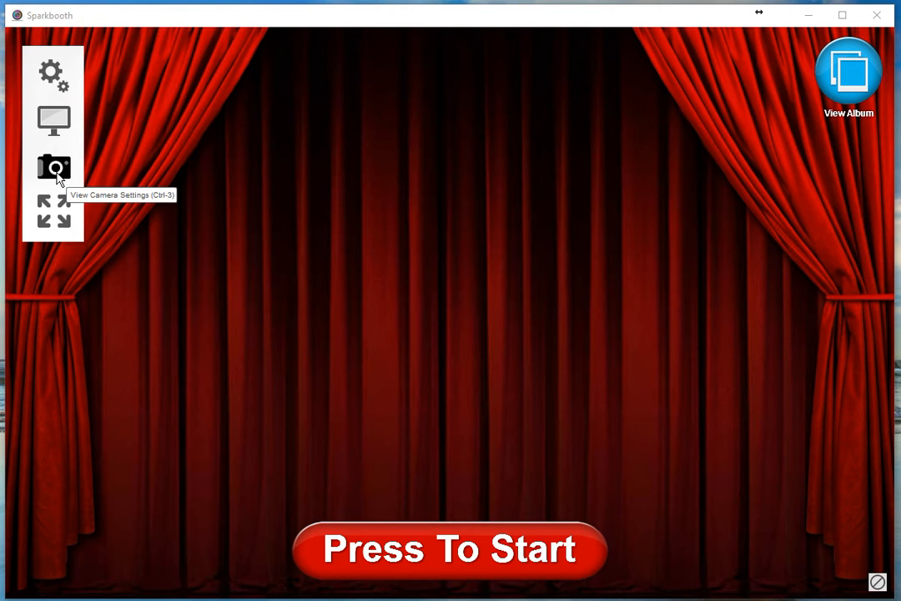
Step: Choose the Logitech HD Pro Webcam as the video source in the camera settings and close them
click(55, 170)
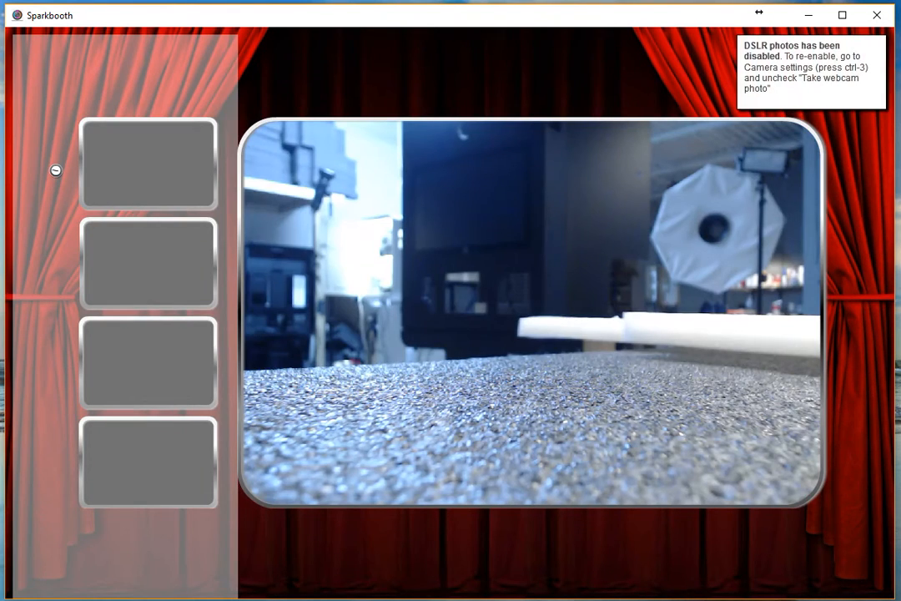
click(55, 171)
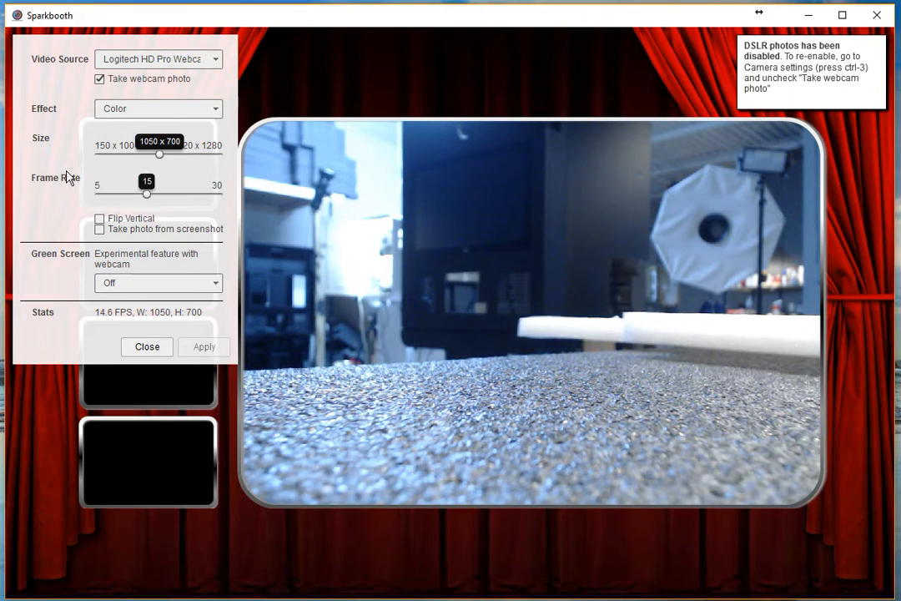
click(208, 59)
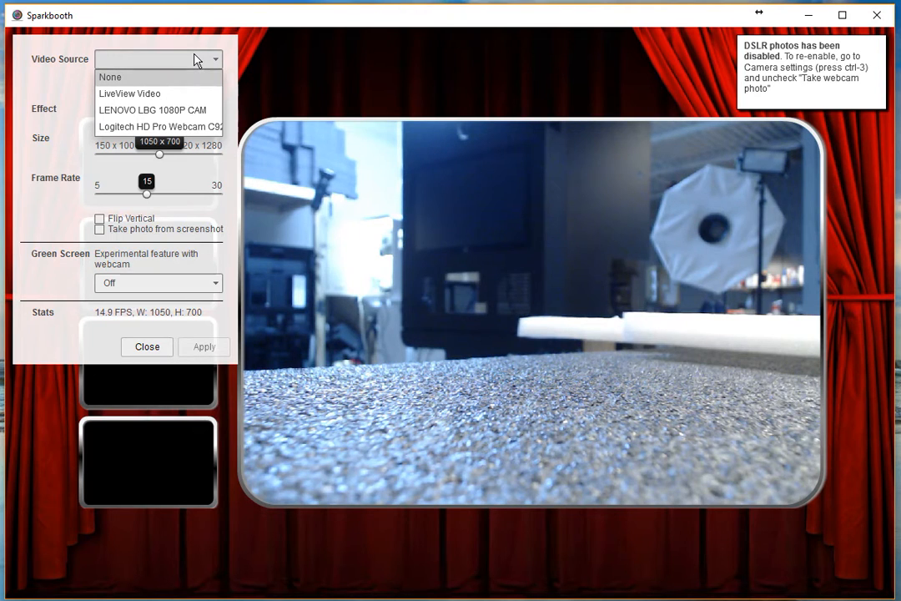
click(197, 126)
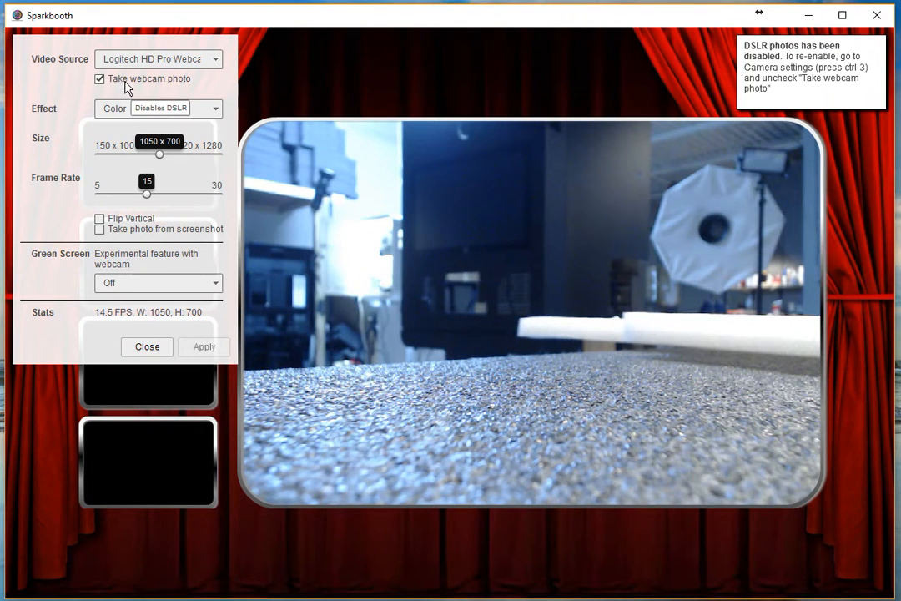
click(143, 349)
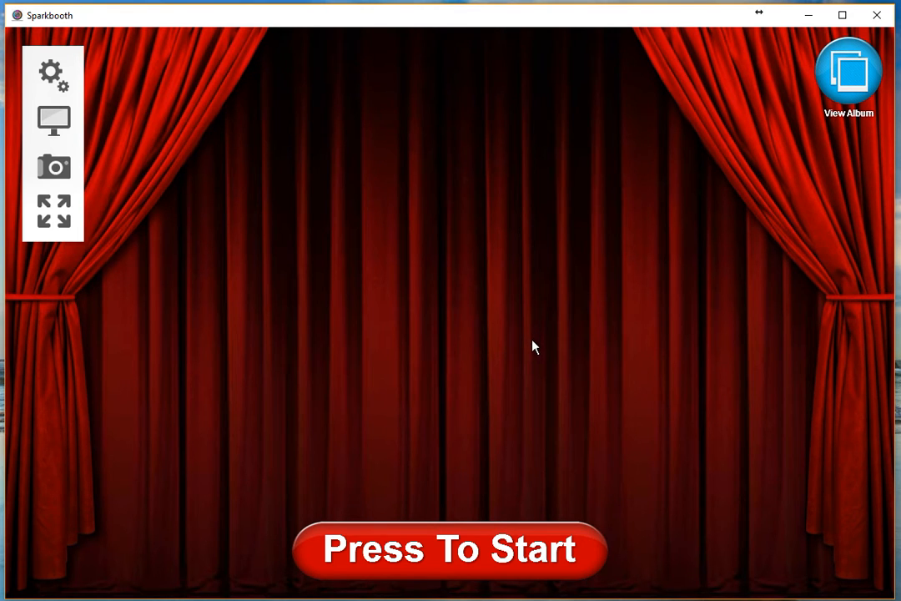
Step: Open the screen settings and switch the booth theme to Retro
click(54, 123)
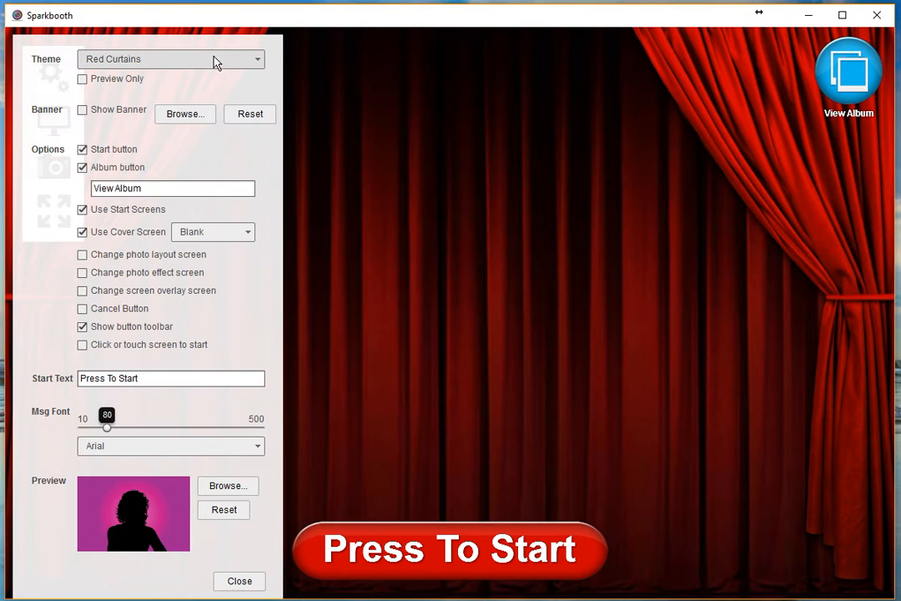
click(149, 61)
click(159, 96)
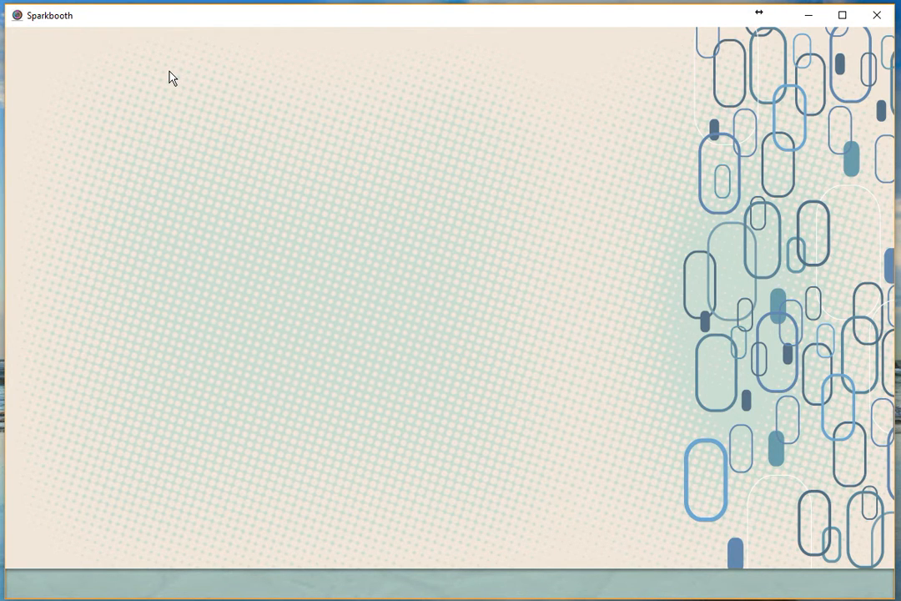
Step: Look through the available themes and set the theme to Red Curtains
click(212, 60)
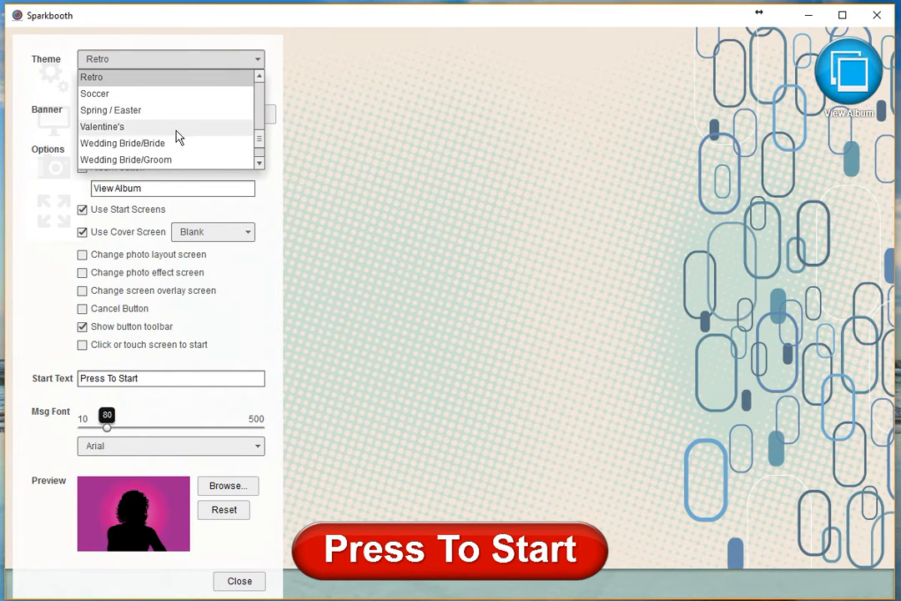
scroll(177, 138, down, 1)
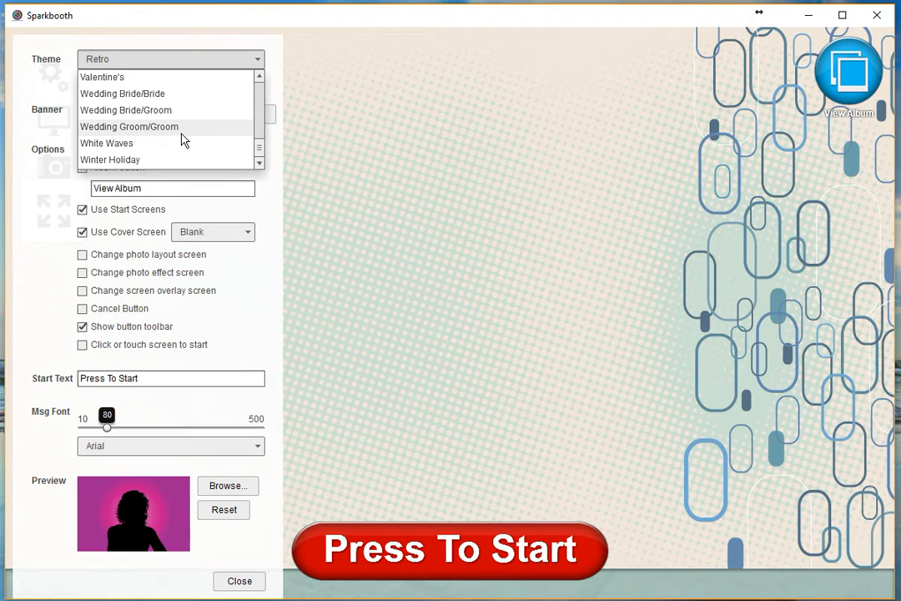
scroll(197, 137, up, 7)
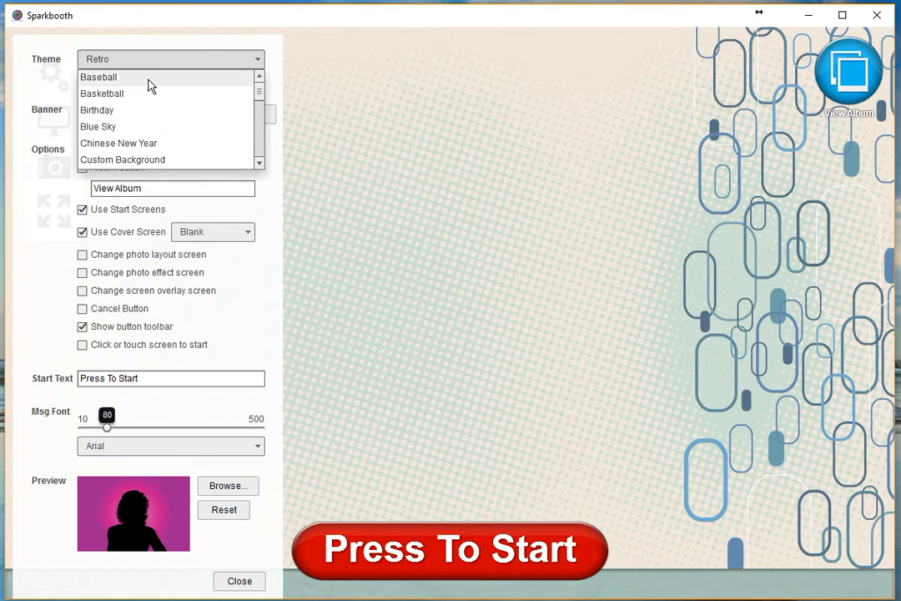
scroll(185, 148, down, 3)
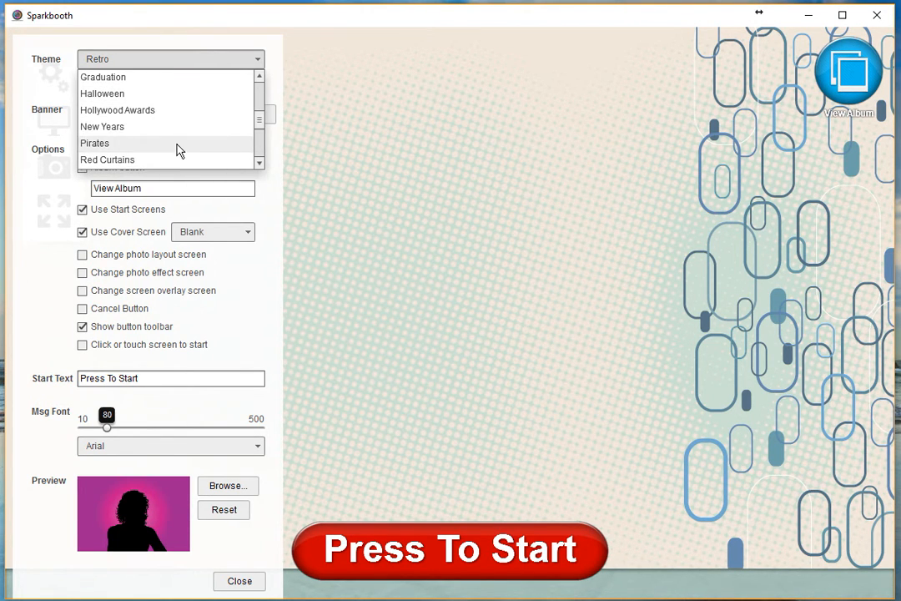
click(177, 160)
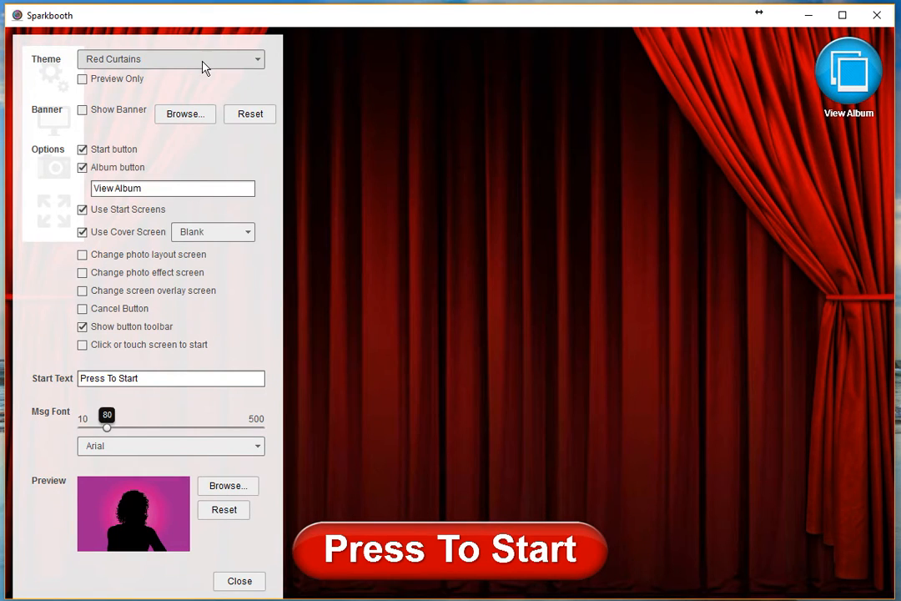
Step: Change the booth theme to Custom Background
click(204, 67)
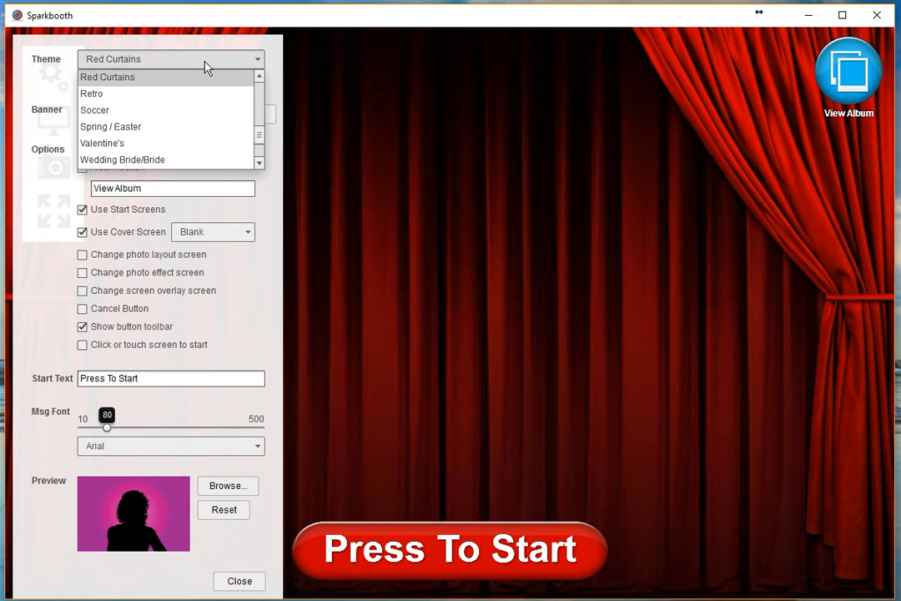
drag(259, 140, 254, 100)
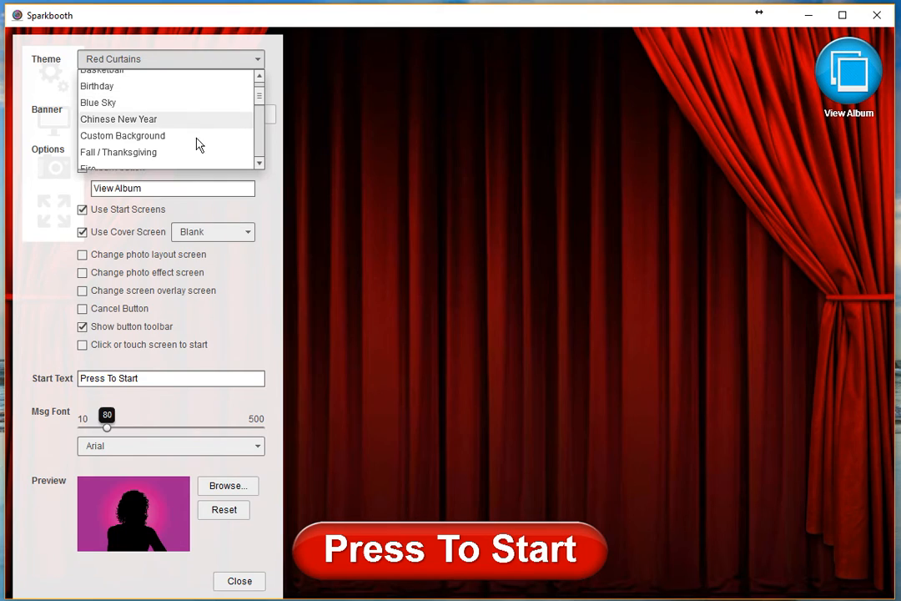
click(174, 136)
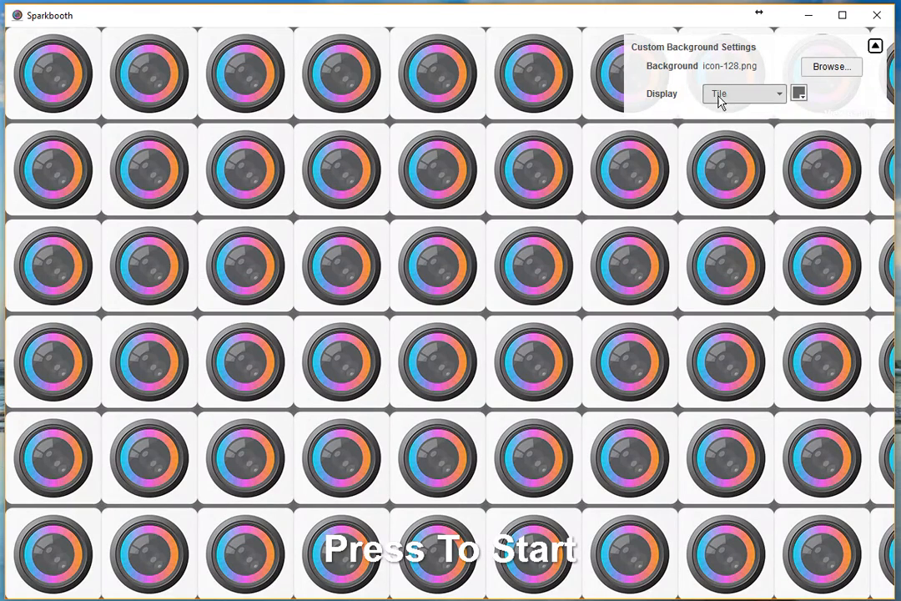
Step: Examine the image choices and display modes for the custom background without applying any of them
click(831, 68)
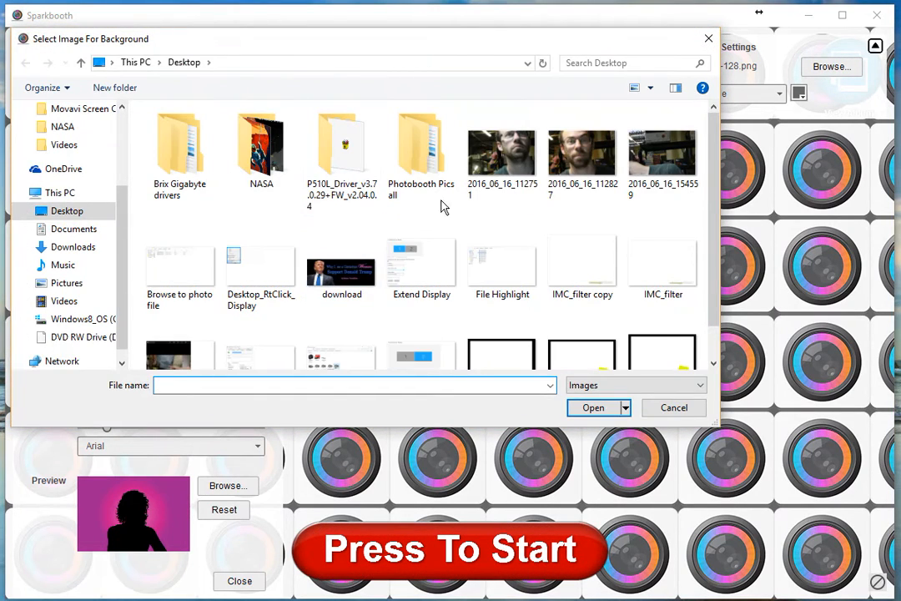
click(350, 282)
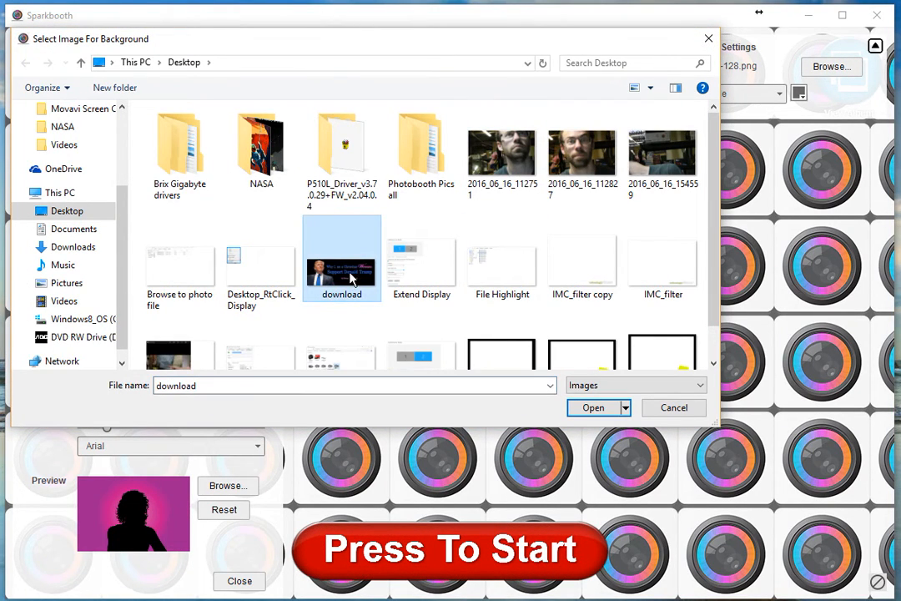
click(674, 407)
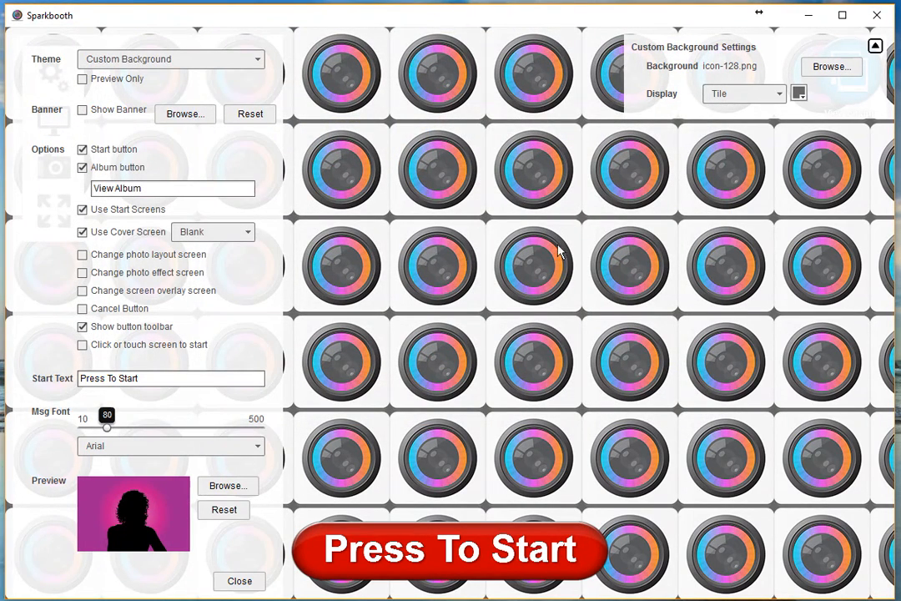
click(754, 92)
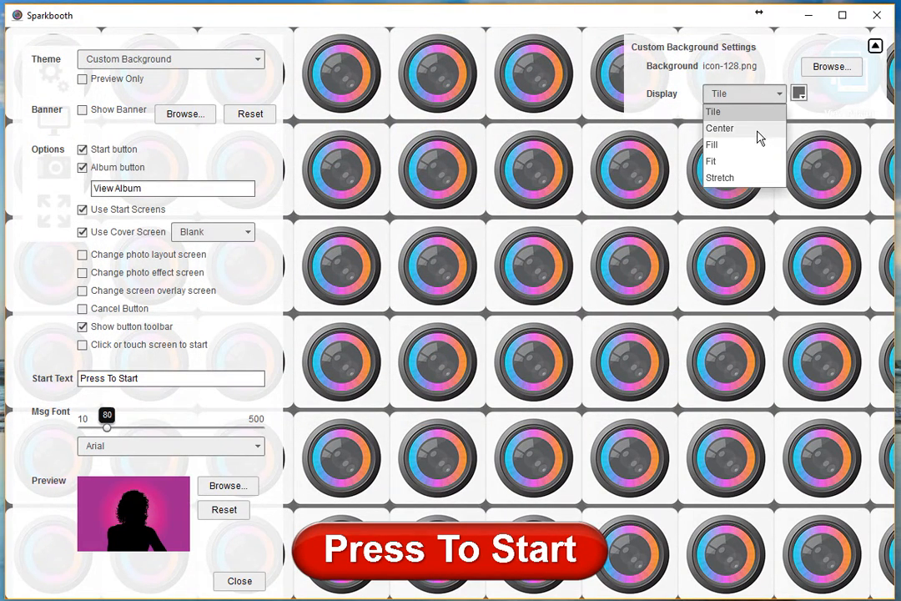
click(776, 62)
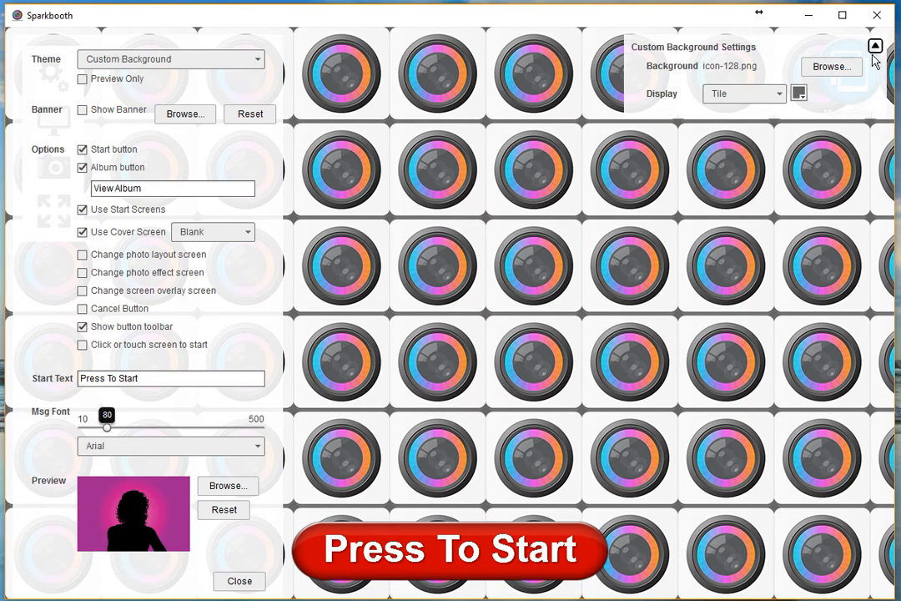
Step: Restore the Red Curtains theme in place of the custom background
click(246, 64)
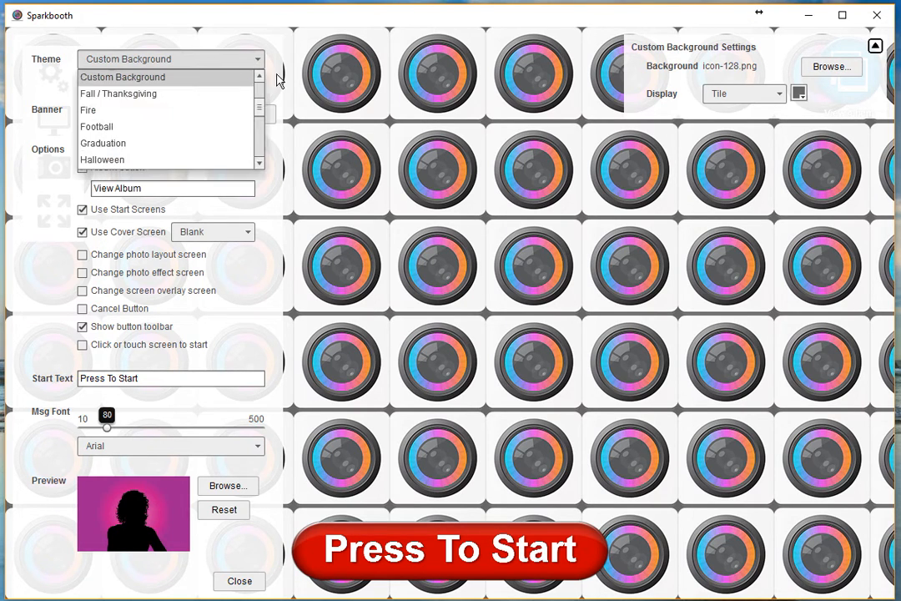
mouse_move(259, 110)
mouse_down()
mouse_move(258, 89)
mouse_move(259, 129)
mouse_up()
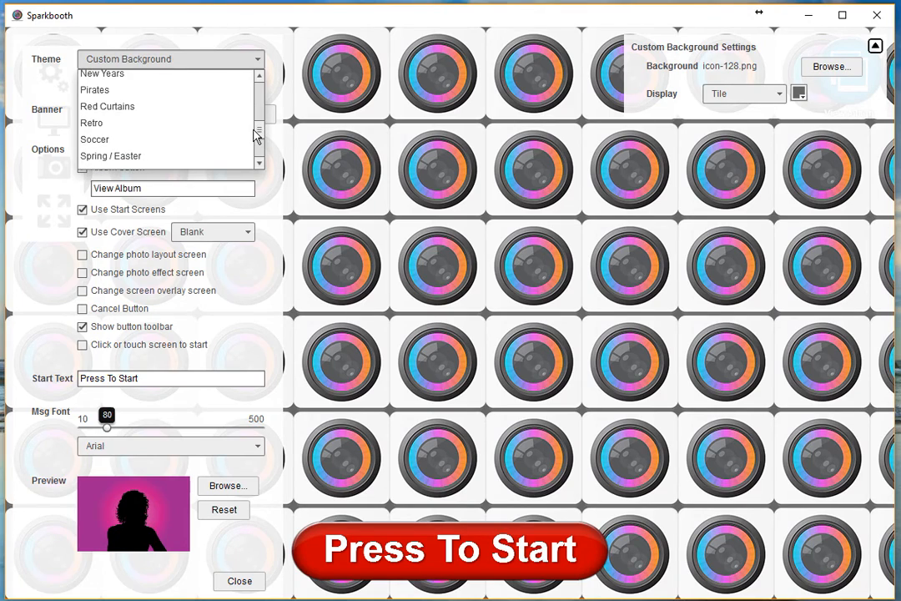
click(195, 113)
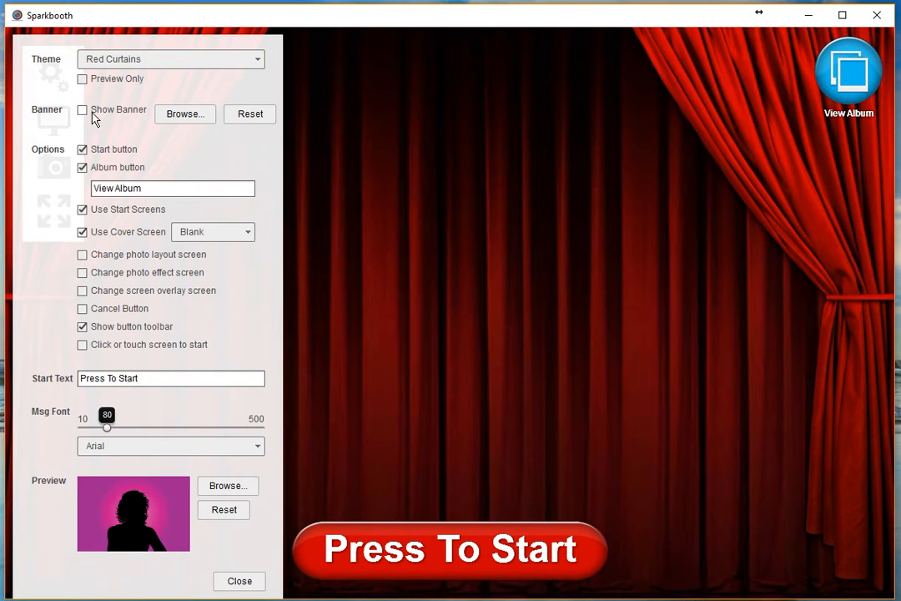
Step: Try the Show Banner option and the Image cover screen, and return the cover screen to Blank
click(82, 111)
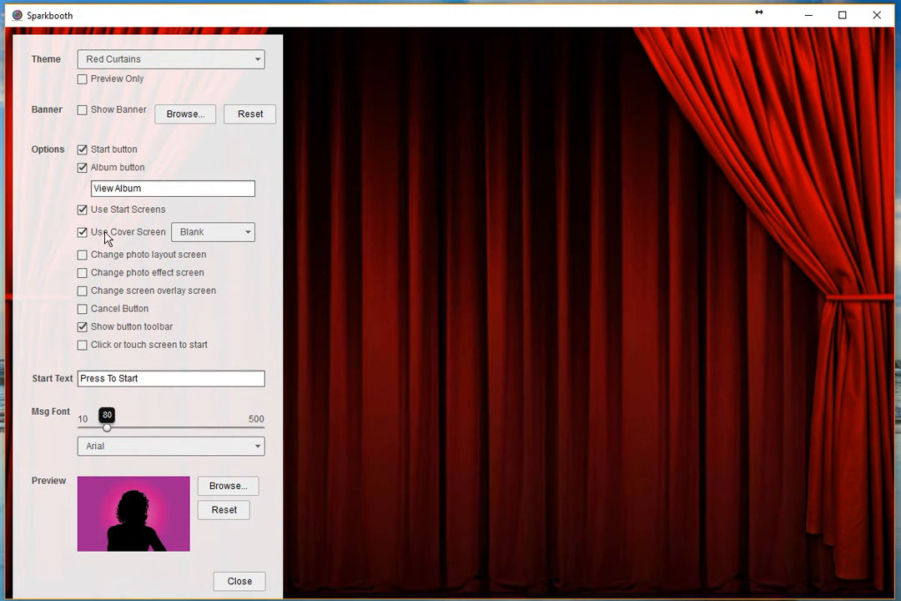
click(228, 234)
click(231, 274)
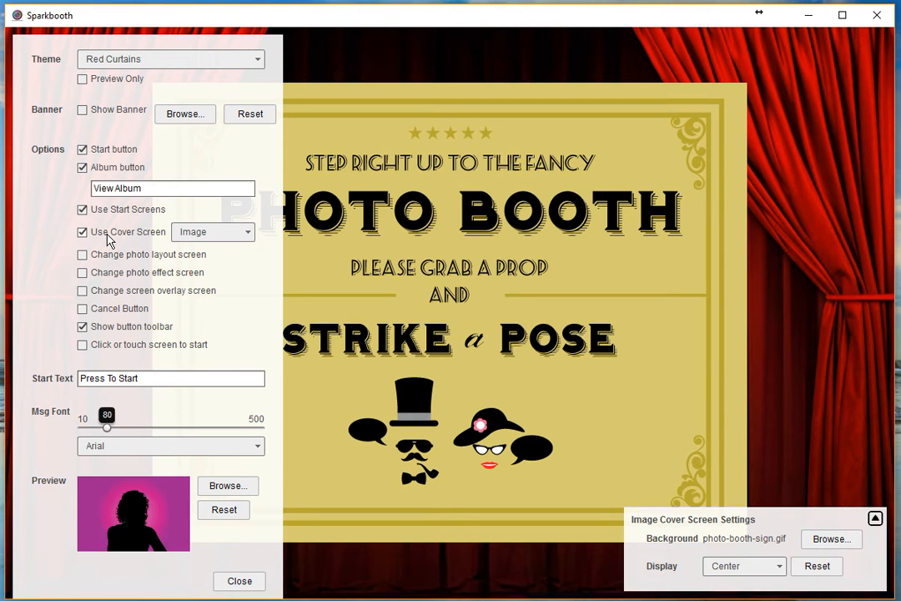
click(231, 237)
click(219, 251)
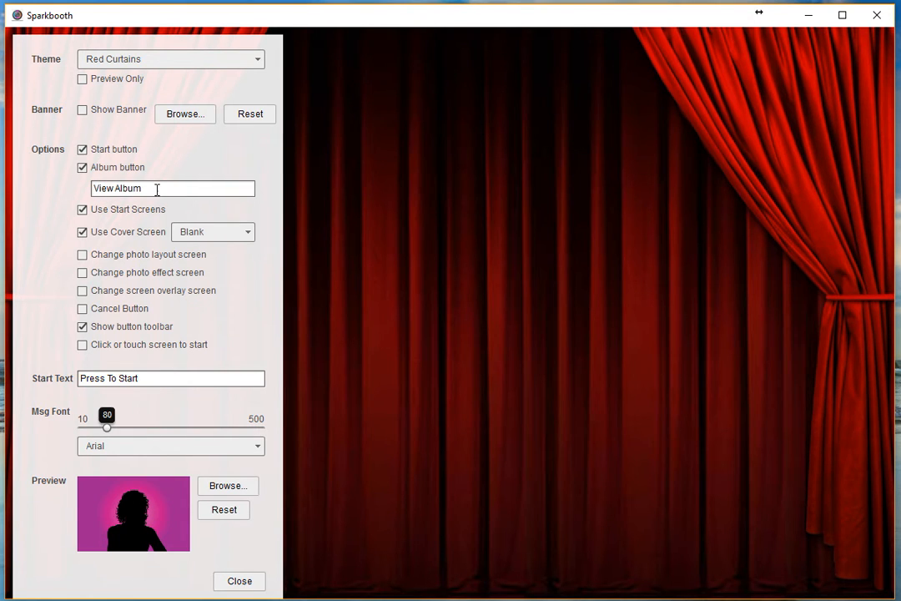
Step: Select the album button's label text
double_click(128, 189)
triple_click(103, 189)
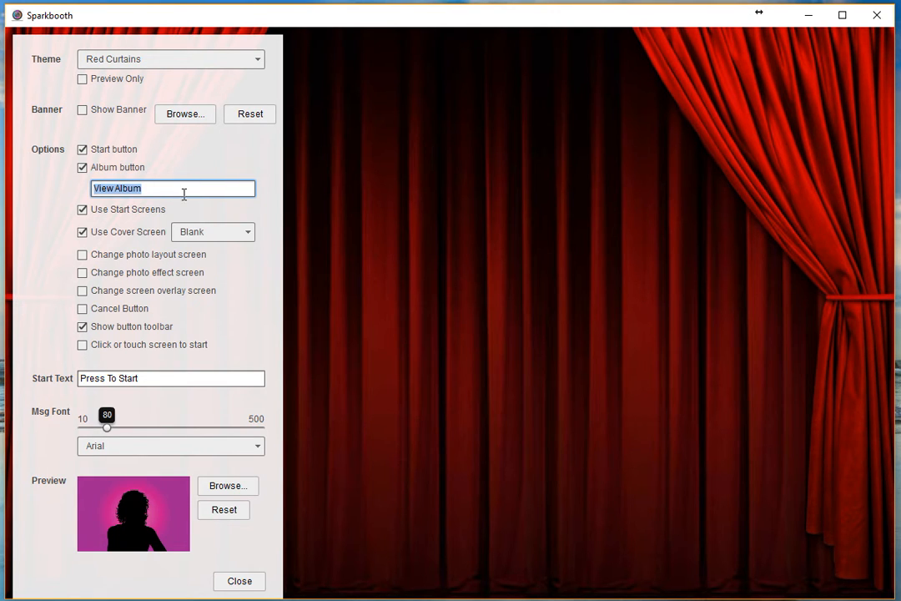
Step: Turn Use Start Screens off and on again, and re-enable the cover screen with the Blank type kept
click(86, 213)
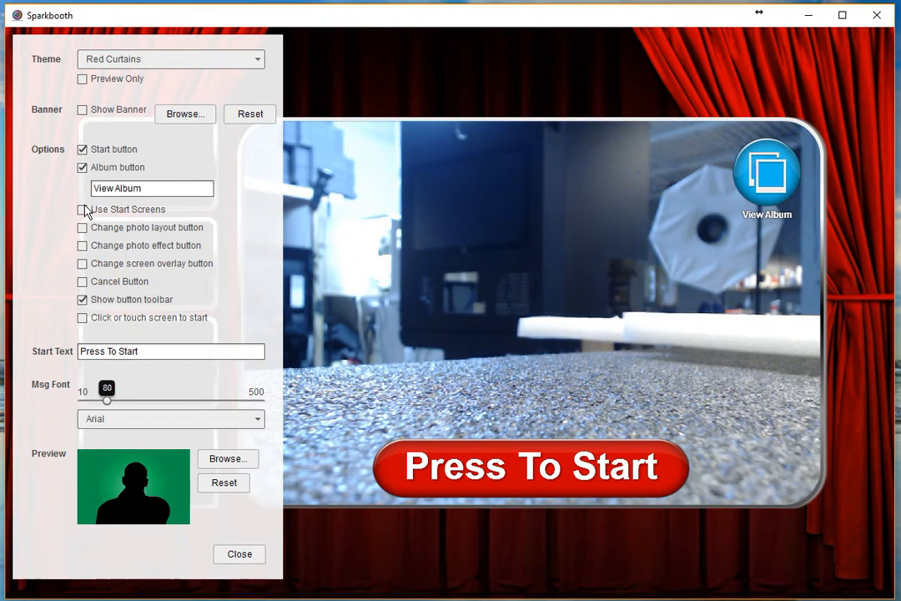
click(83, 212)
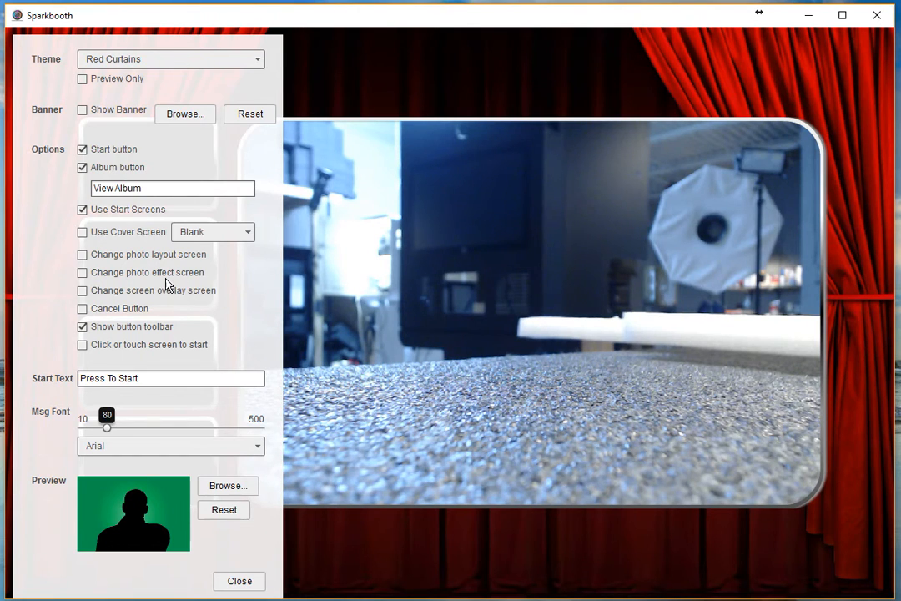
click(83, 233)
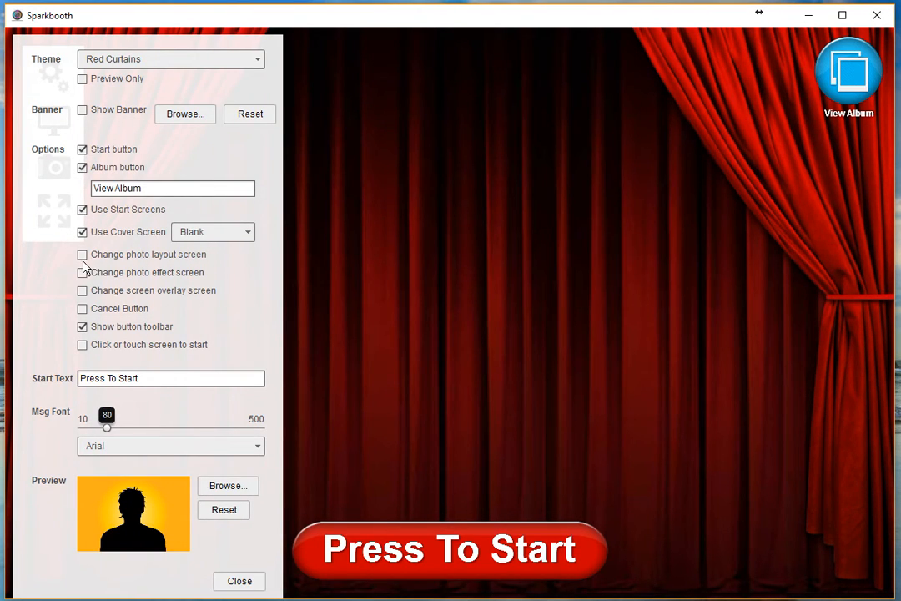
click(217, 238)
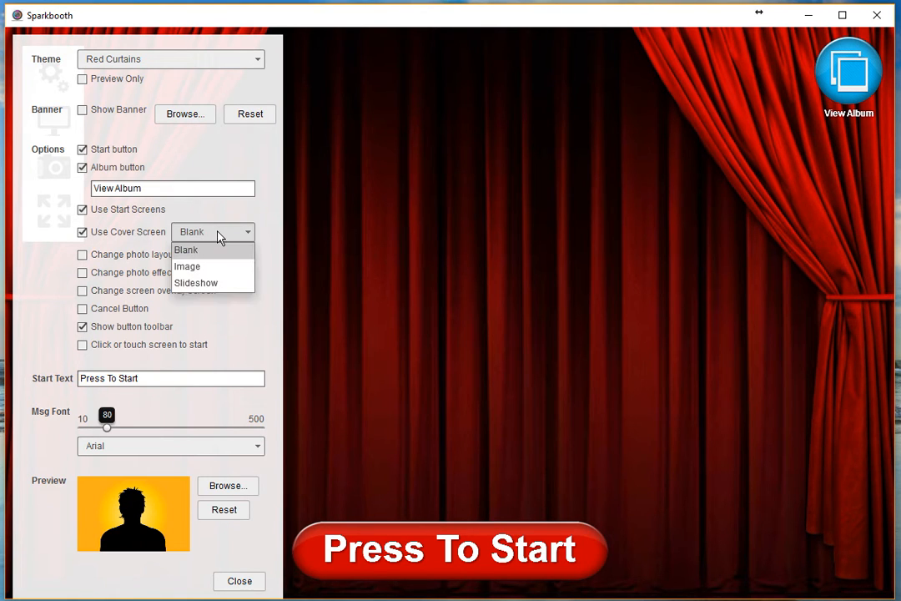
click(215, 237)
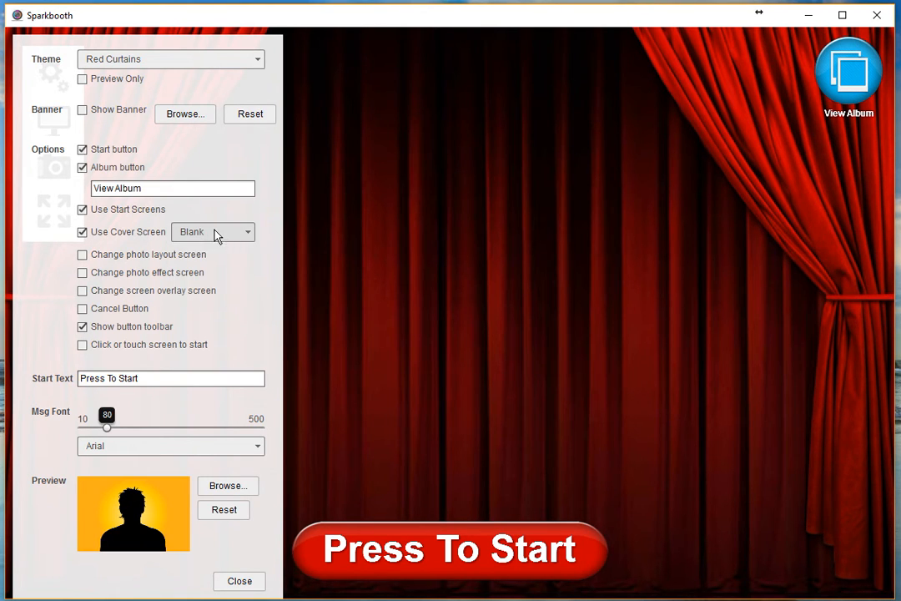
Step: Turn the Change photo layout screen option on and off again, and close the screen settings
click(83, 257)
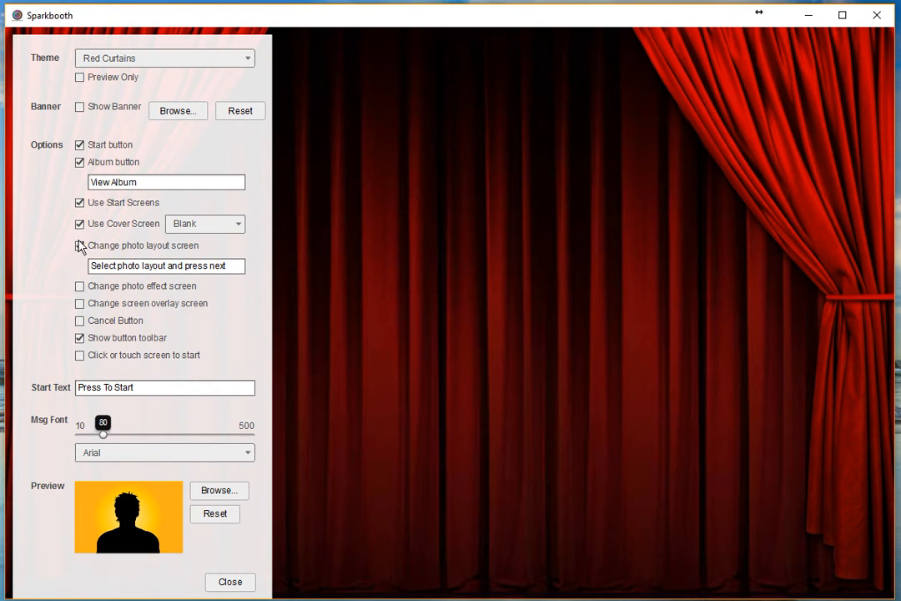
click(81, 248)
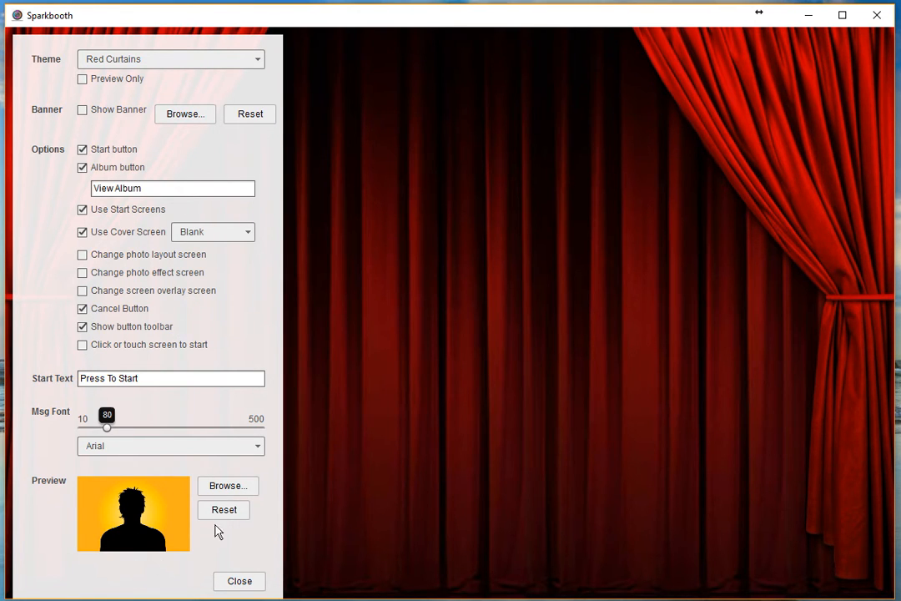
click(251, 583)
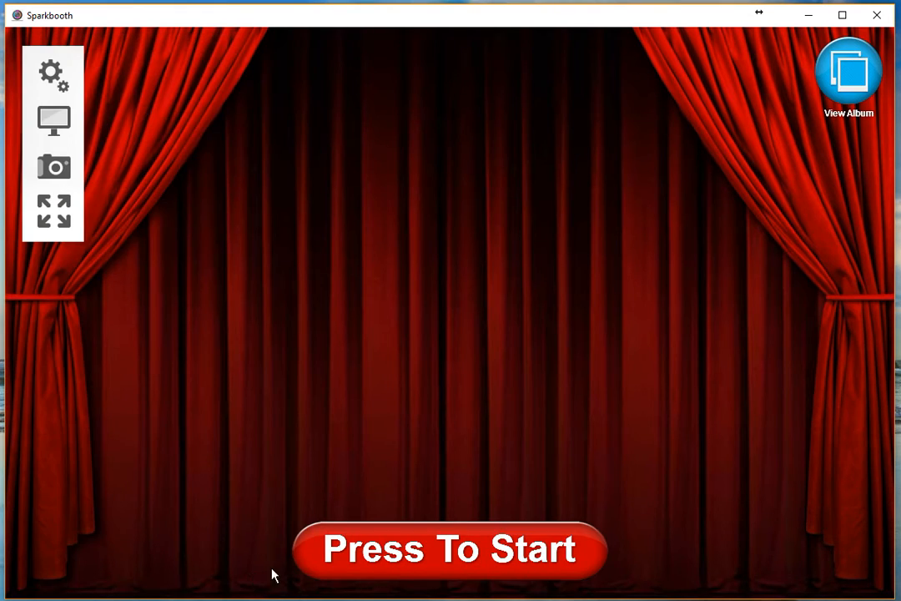
Step: Test starting and cancelling a photo session, and enable the Click or touch screen to start option
click(404, 551)
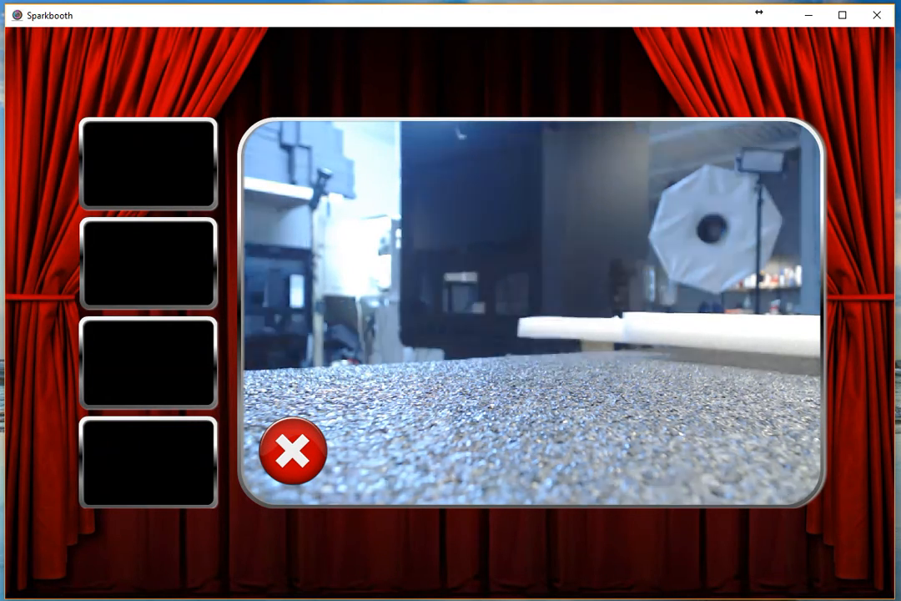
key(Escape)
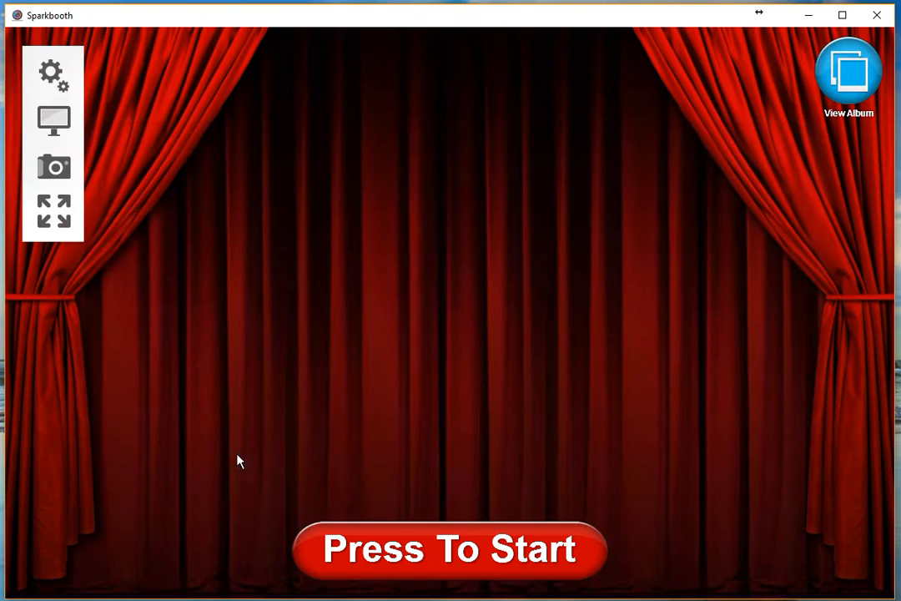
click(51, 125)
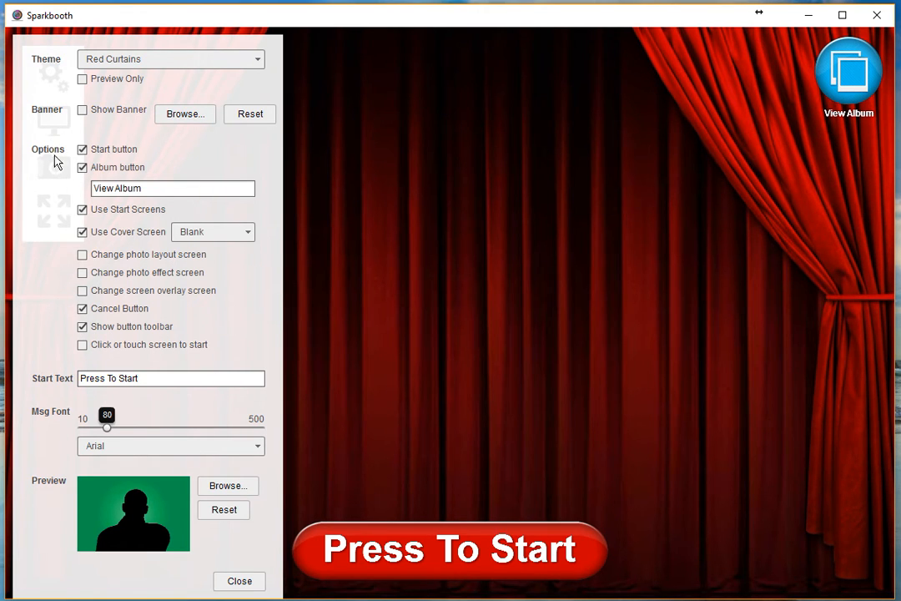
click(83, 345)
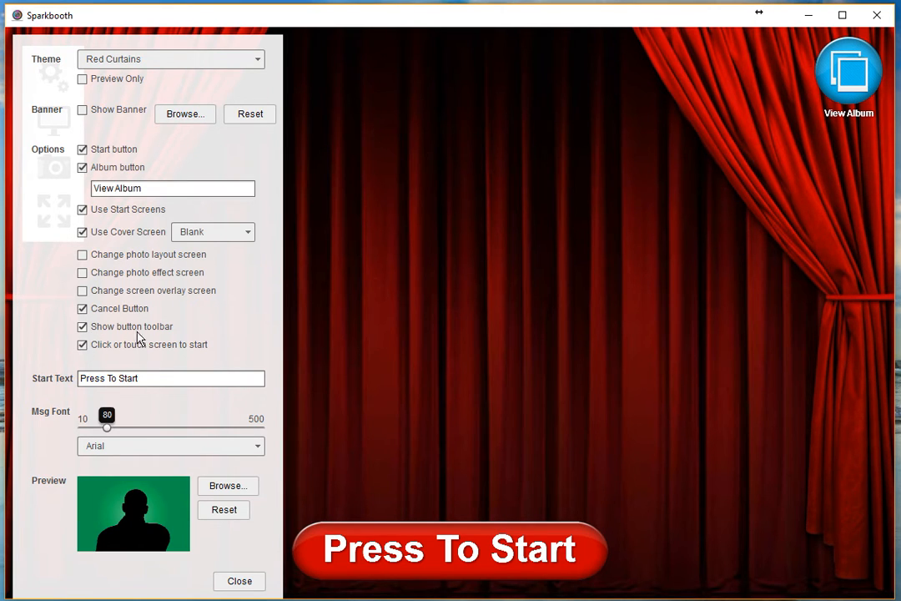
click(240, 581)
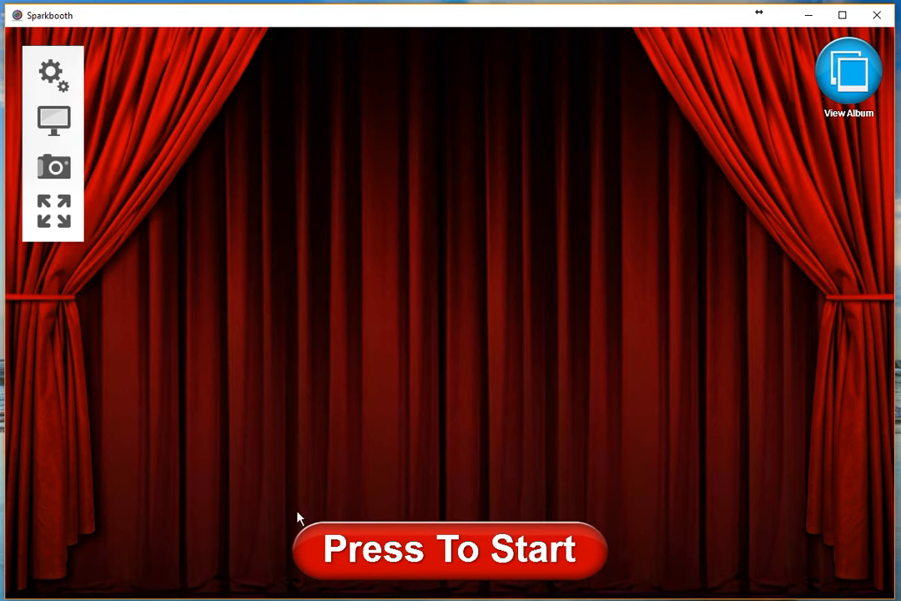
Step: Turn the Start button option off and on again, checking the start screen each time, and close the screen settings
click(55, 127)
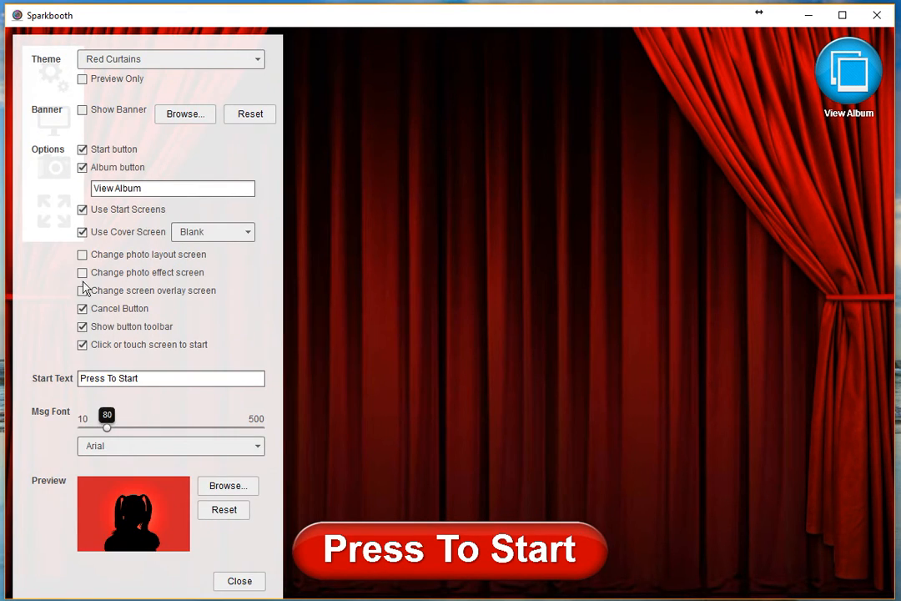
click(82, 149)
click(239, 584)
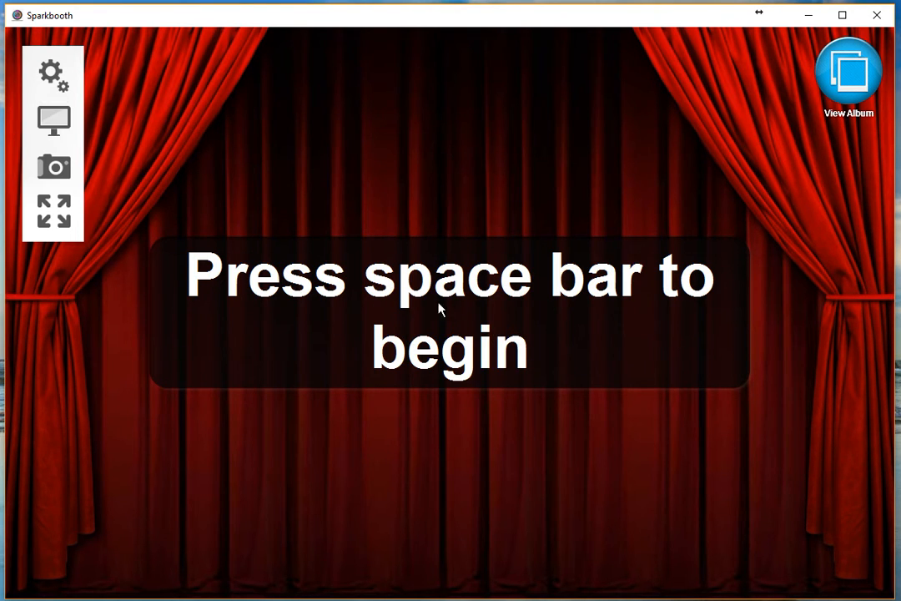
click(65, 126)
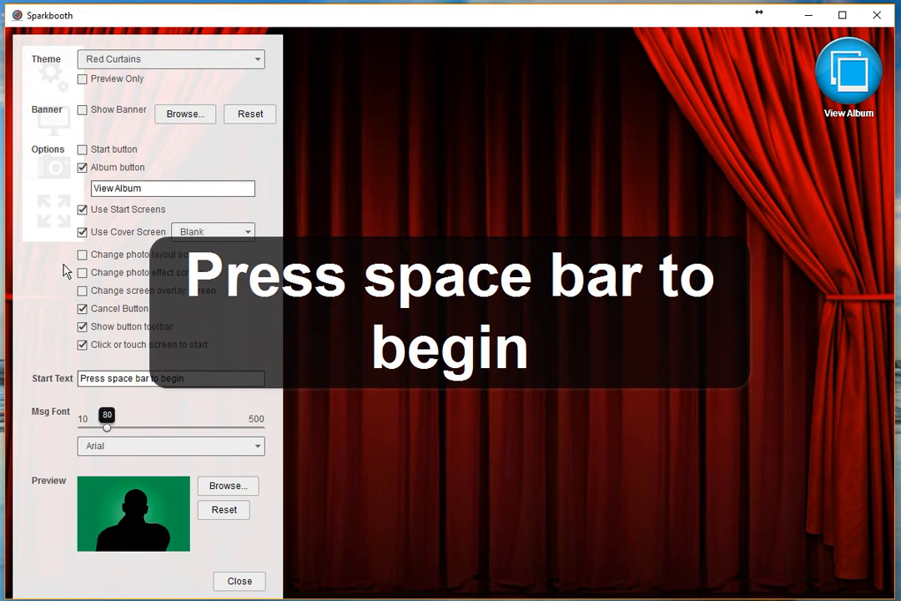
click(83, 150)
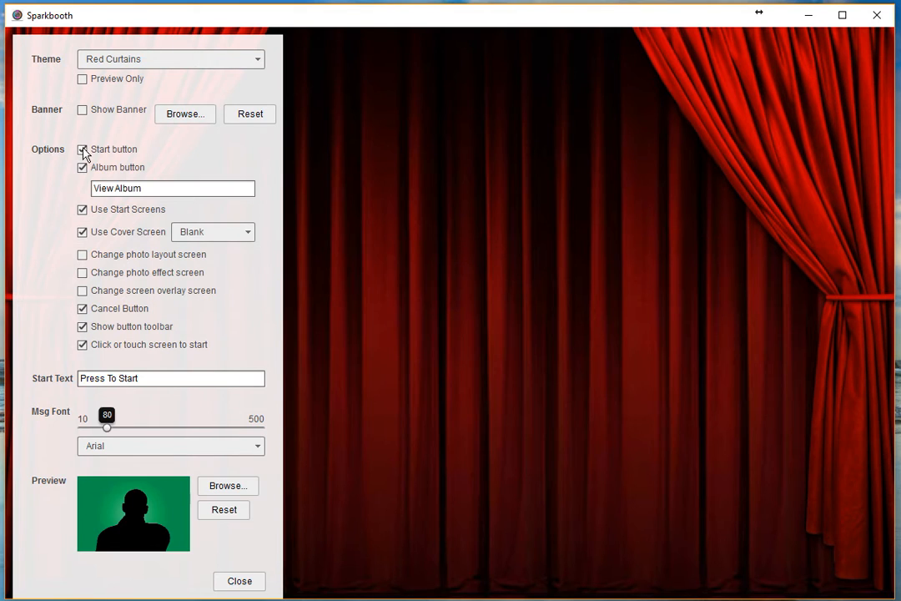
click(240, 583)
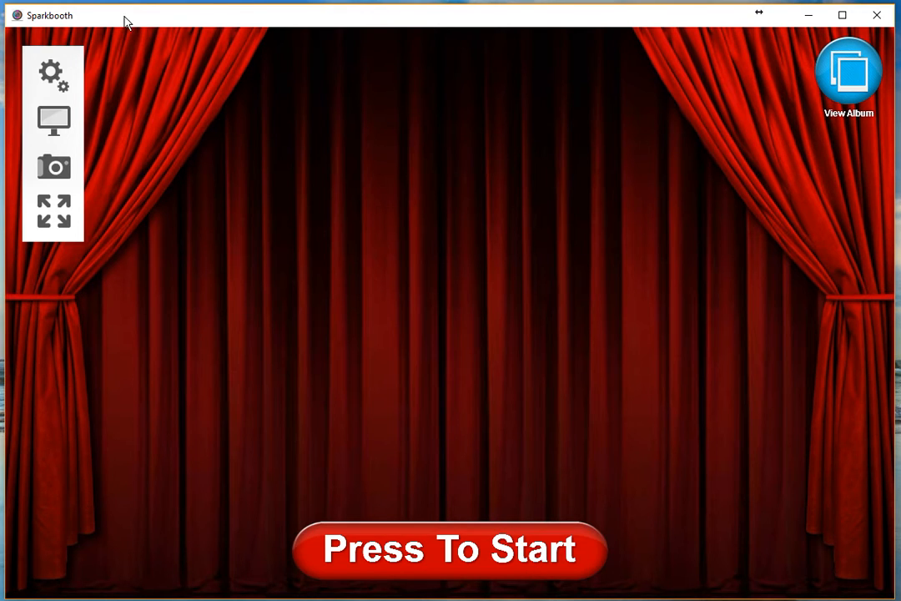
click(55, 125)
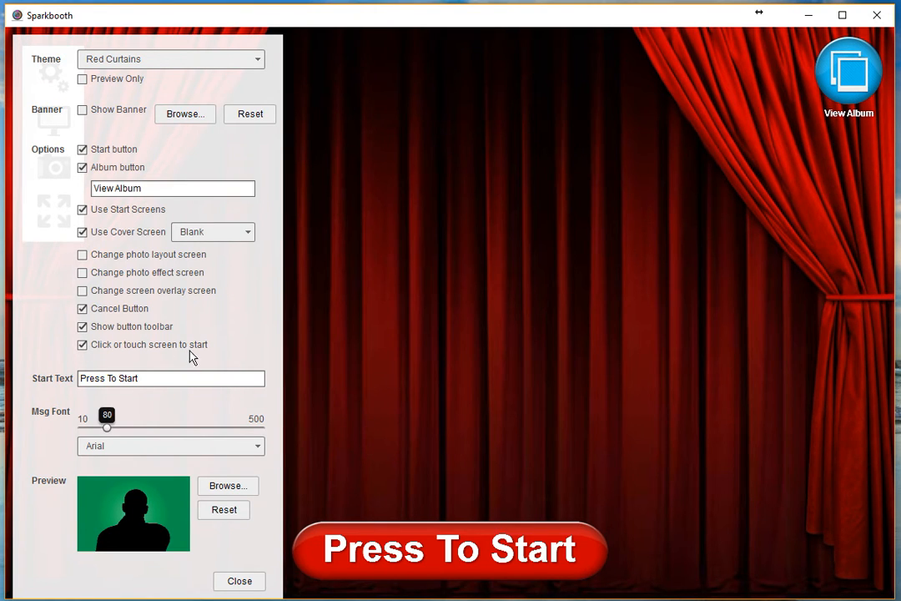
click(239, 582)
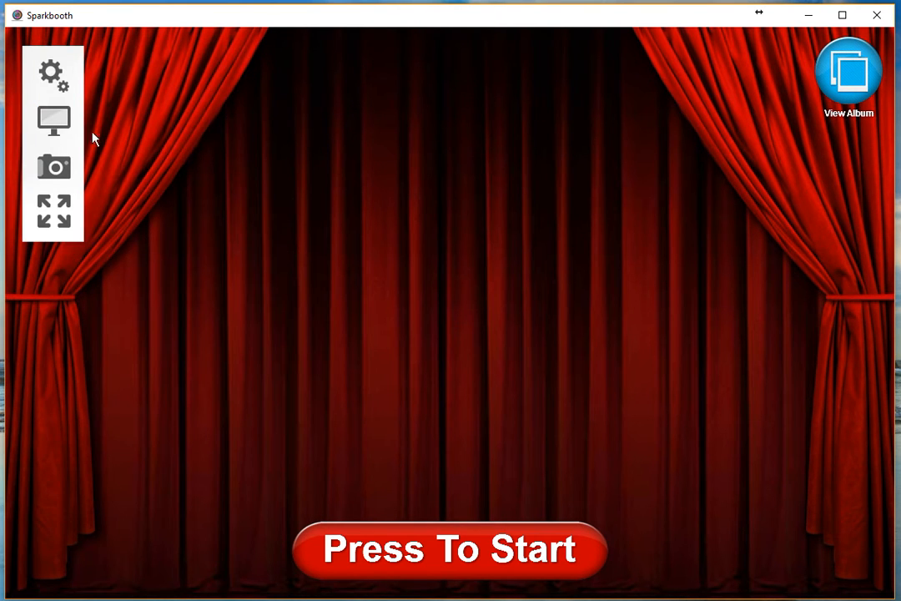
Step: In the Photo Layouts settings, choose 2 x 2 Themed Baseball #1, 4 x 6 Portrait and remove it from the favorites
click(59, 79)
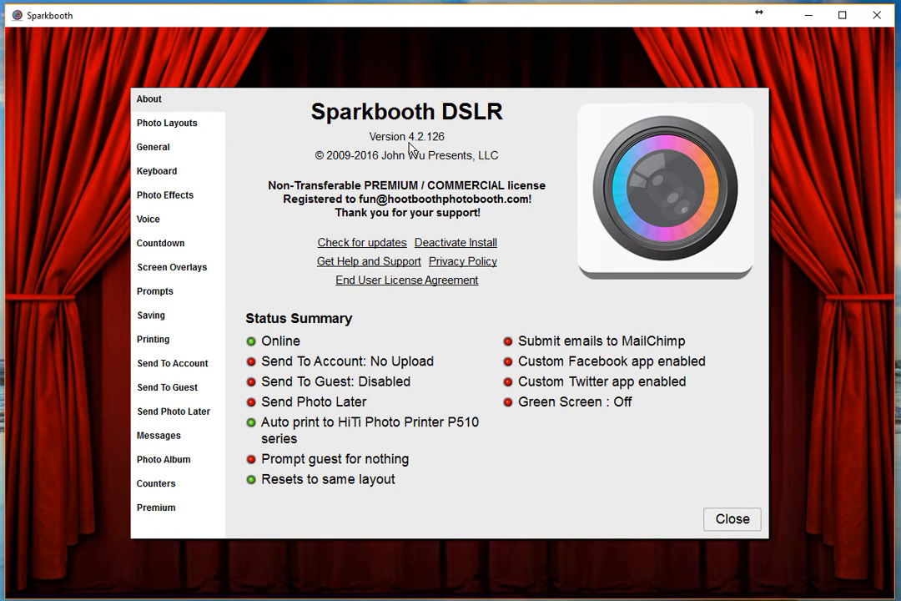
click(290, 0)
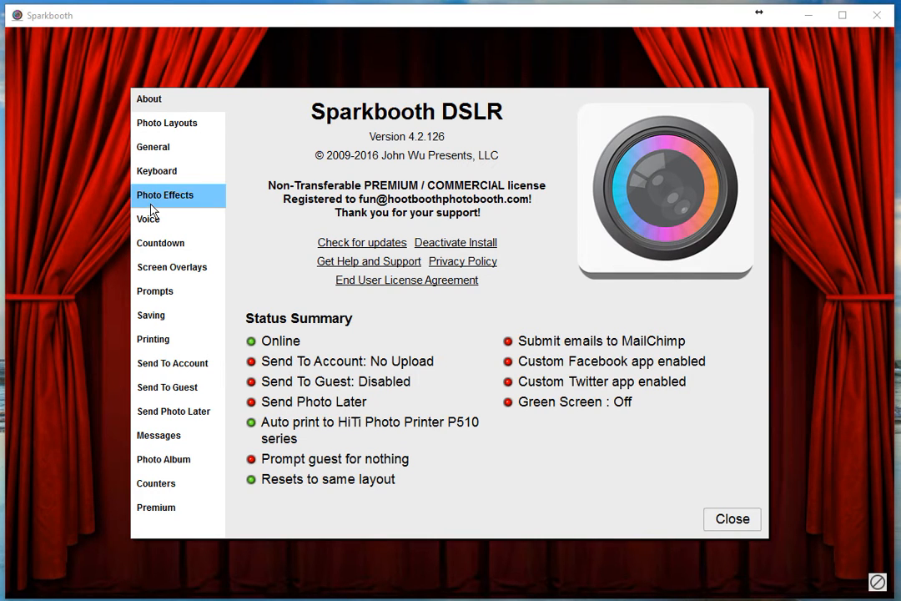
click(188, 127)
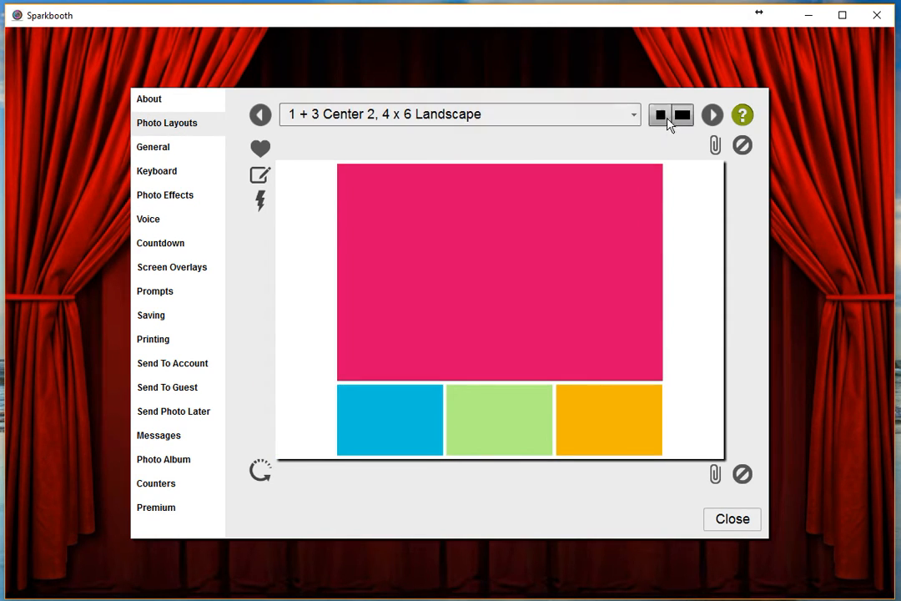
click(634, 119)
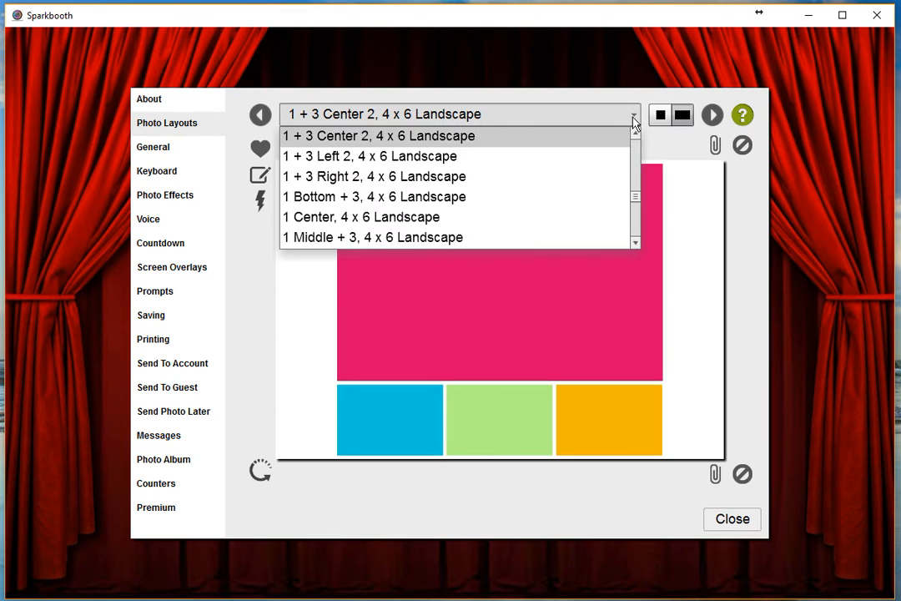
drag(632, 201, 604, 143)
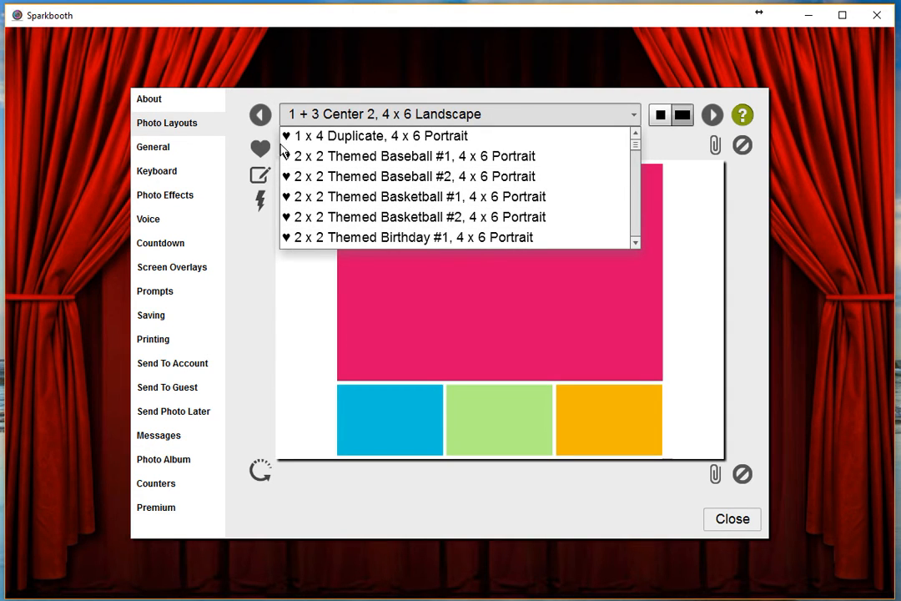
click(351, 159)
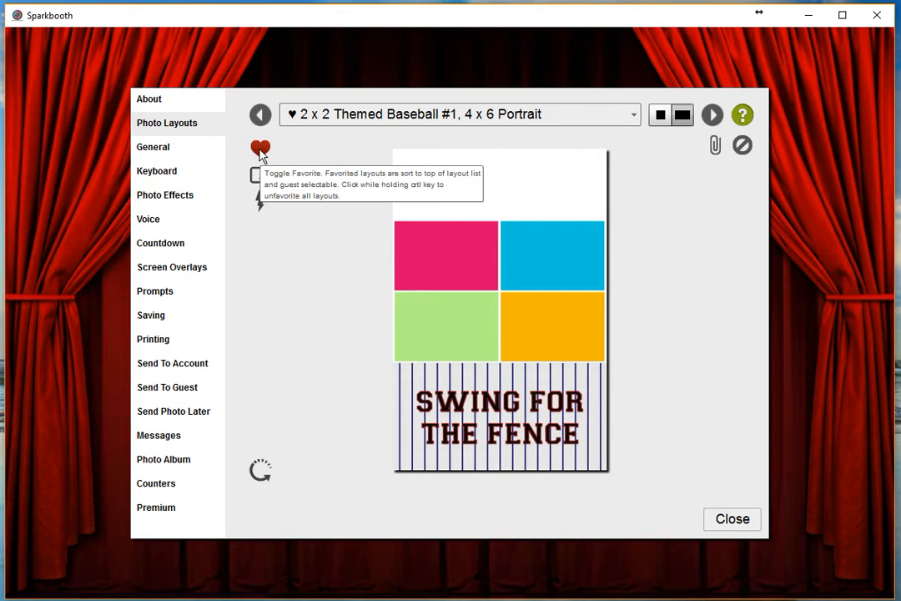
click(261, 150)
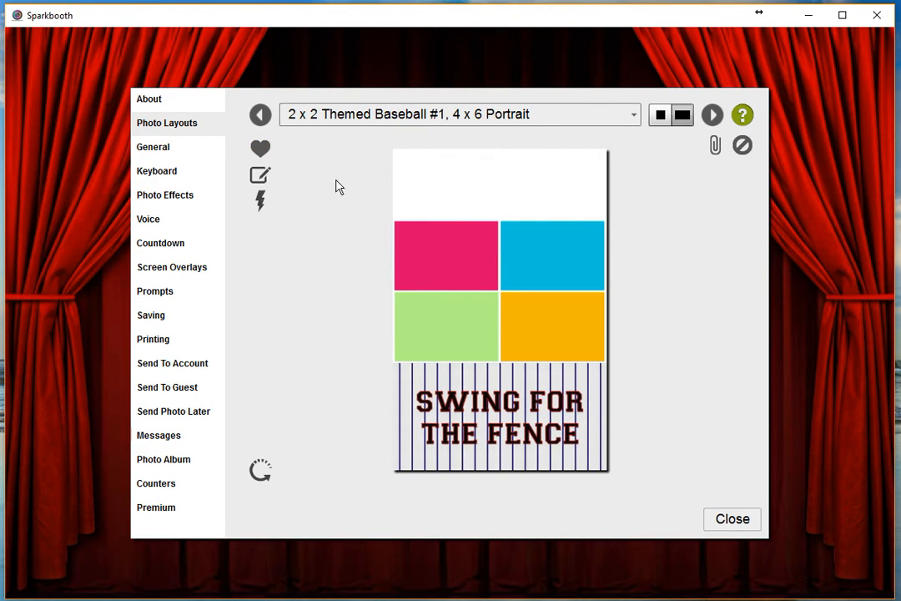
Step: Choose the 2 x 2 Themed Baseball #2, 4 x 6 Portrait layout and remove it from the favorites
click(633, 114)
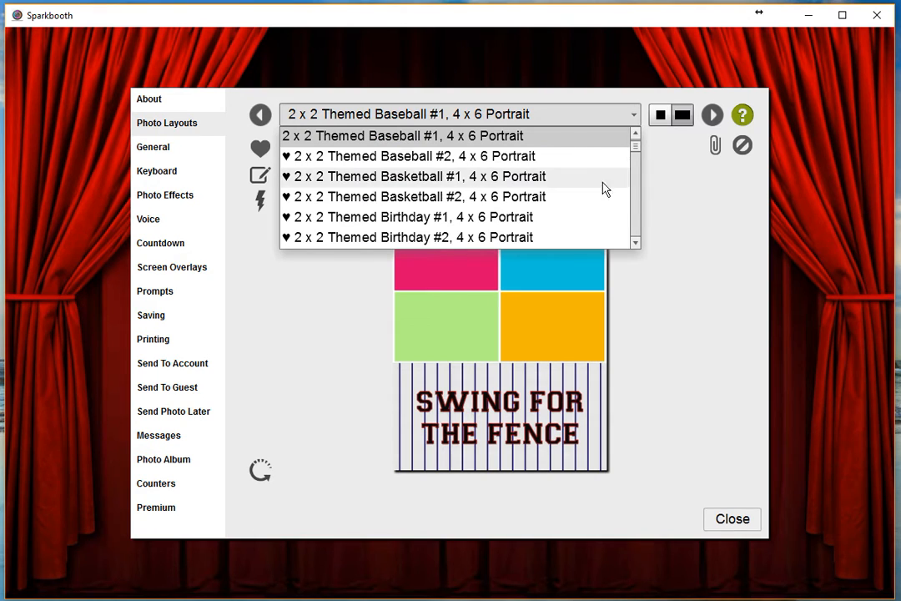
click(397, 157)
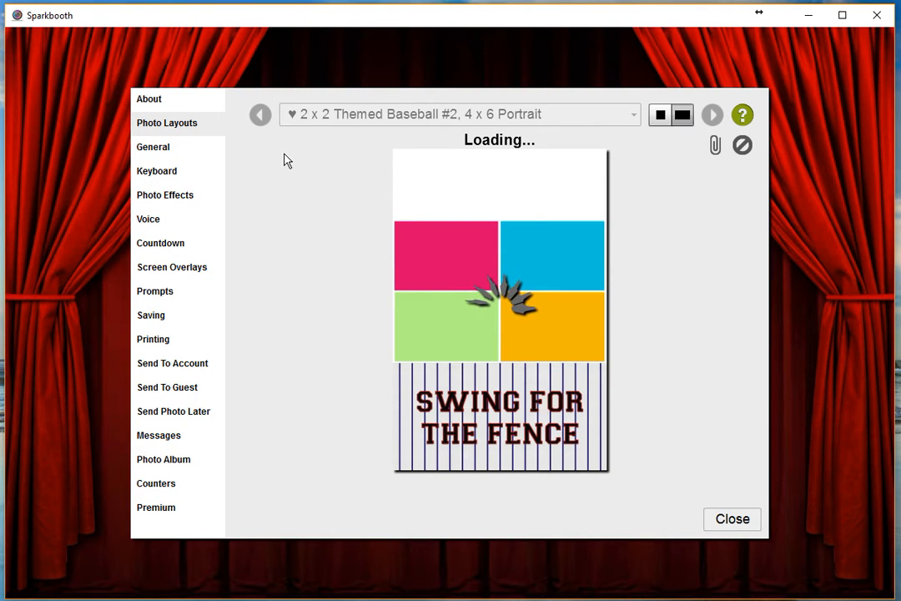
click(260, 149)
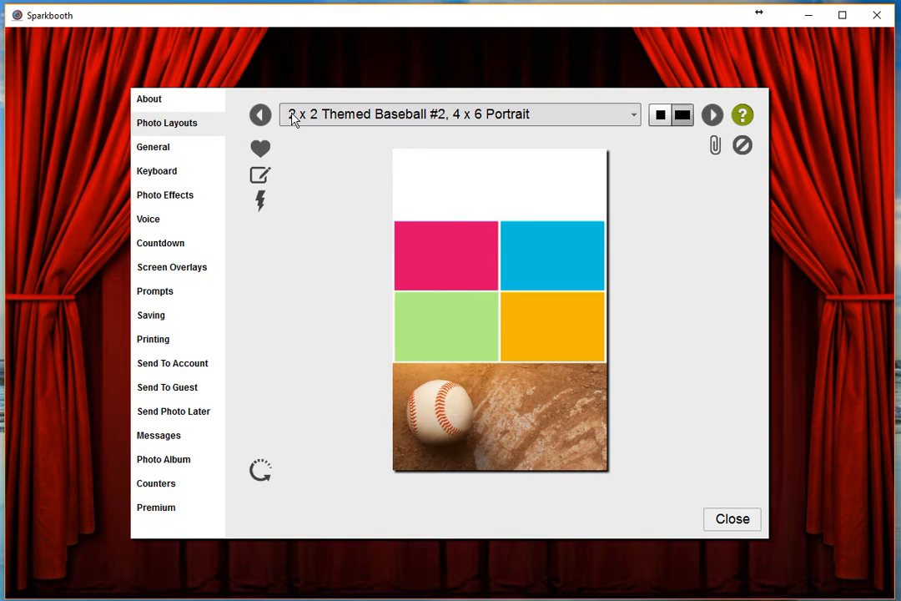
Step: Choose the 1 x 4 Duplicate, 4 x 6 Portrait layout and open it in the layout editor
click(635, 118)
scroll(636, 147, up, 1)
click(358, 137)
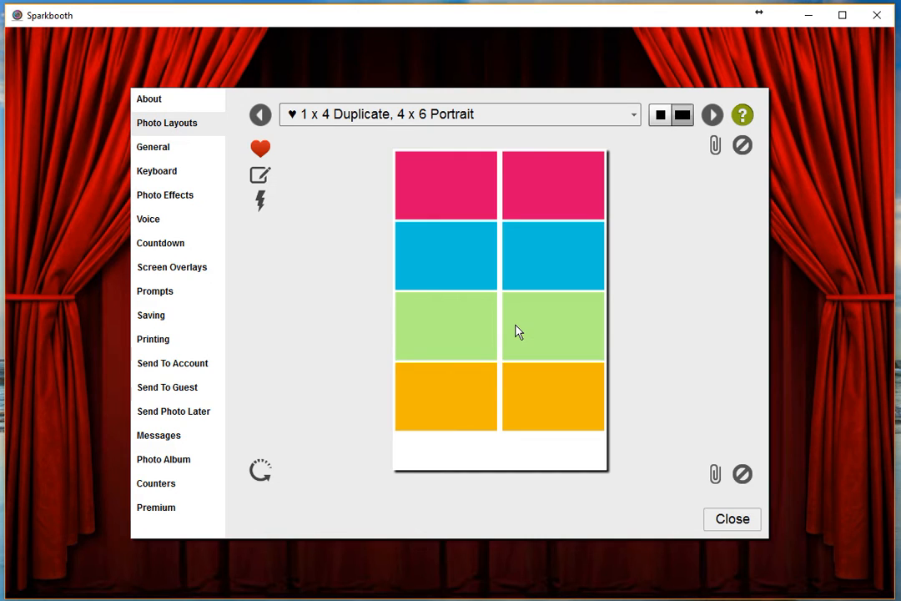
click(261, 176)
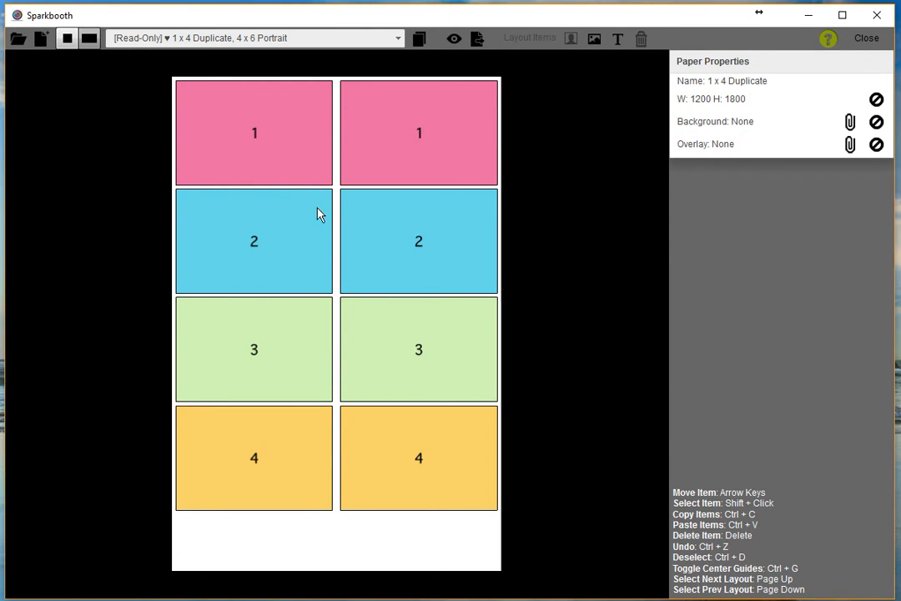
Step: Clone the read-only 1 x 4 Duplicate layout under the name "1 x 3 dupelicat Test"
click(420, 40)
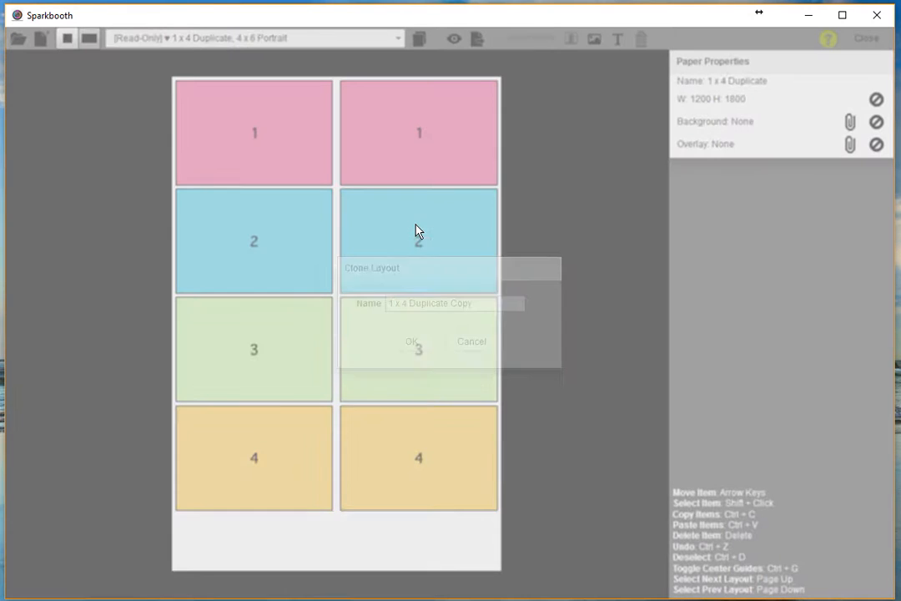
click(482, 304)
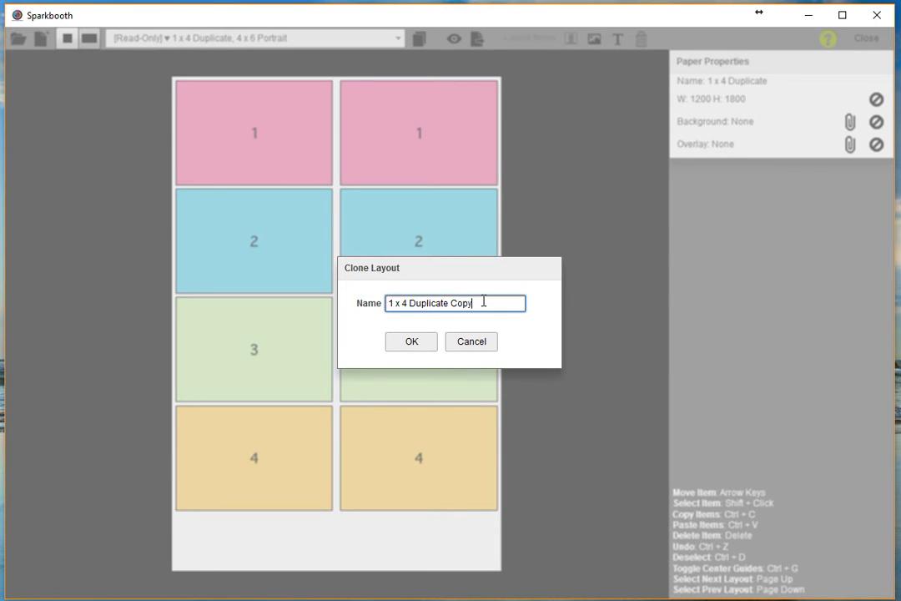
key(BackSpace)
key(BackSpace)
key(BackSpace)
key(BackSpace)
key(BackSpace)
key(BackSpace)
key(BackSpace)
key(BackSpace)
key(BackSpace)
key(BackSpace)
key(BackSpace)
key(BackSpace)
key(BackSpace)
key(BackSpace)
key(BackSpace)
key(BackSpace)
key(BackSpace)
text(3)
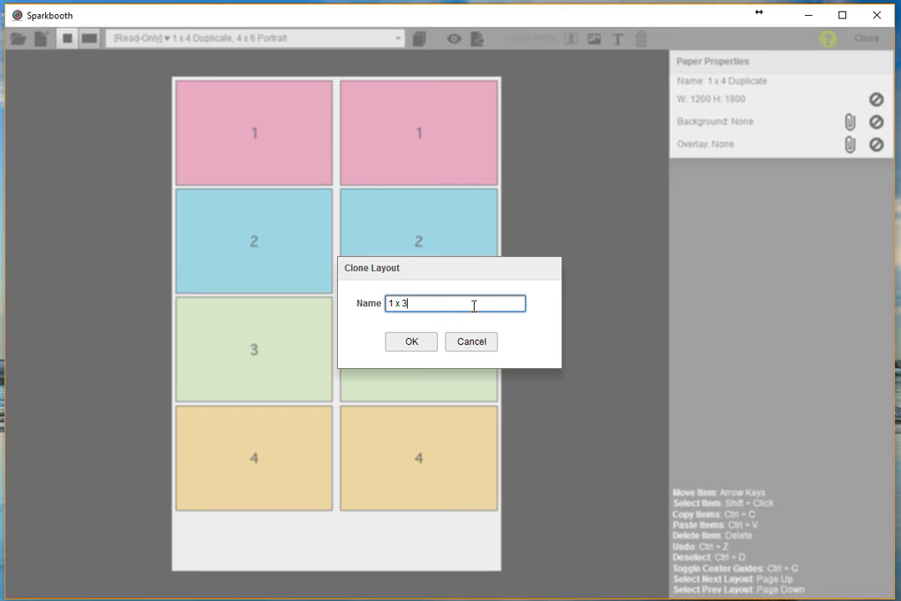
text( dupelicat Test)
click(417, 342)
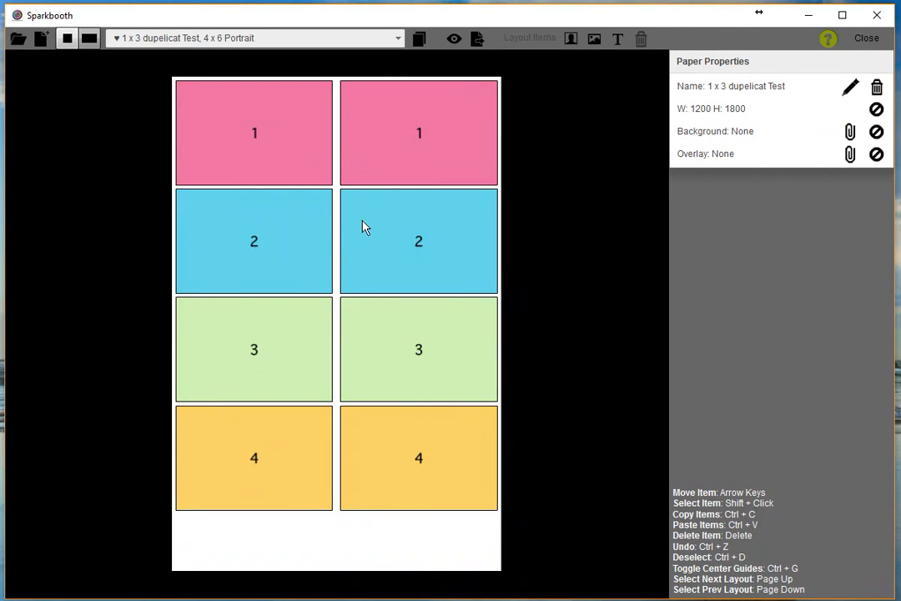
click(297, 131)
drag(441, 176, 396, 163)
click(312, 250)
click(399, 264)
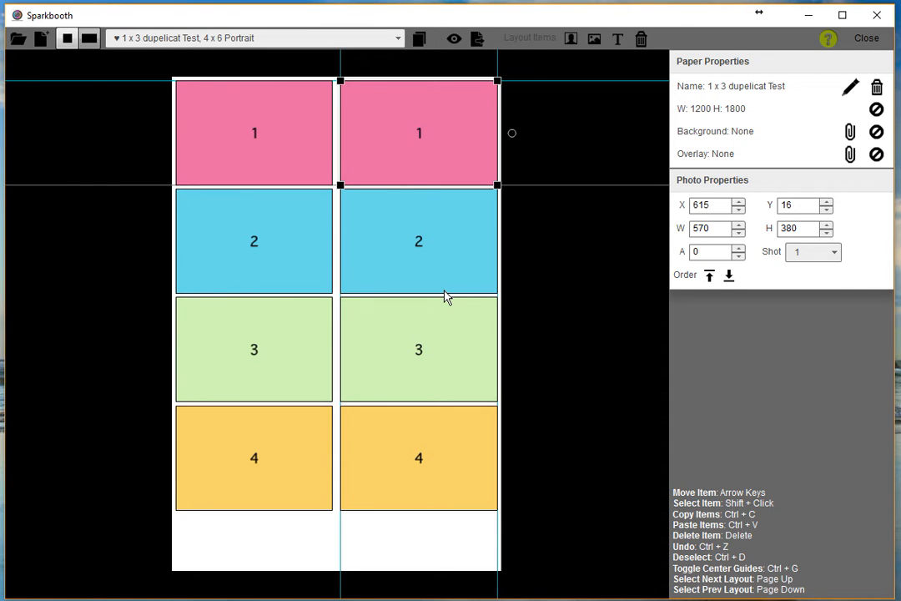
Step: Delete both shot 4 photos from the cloned layout
click(303, 458)
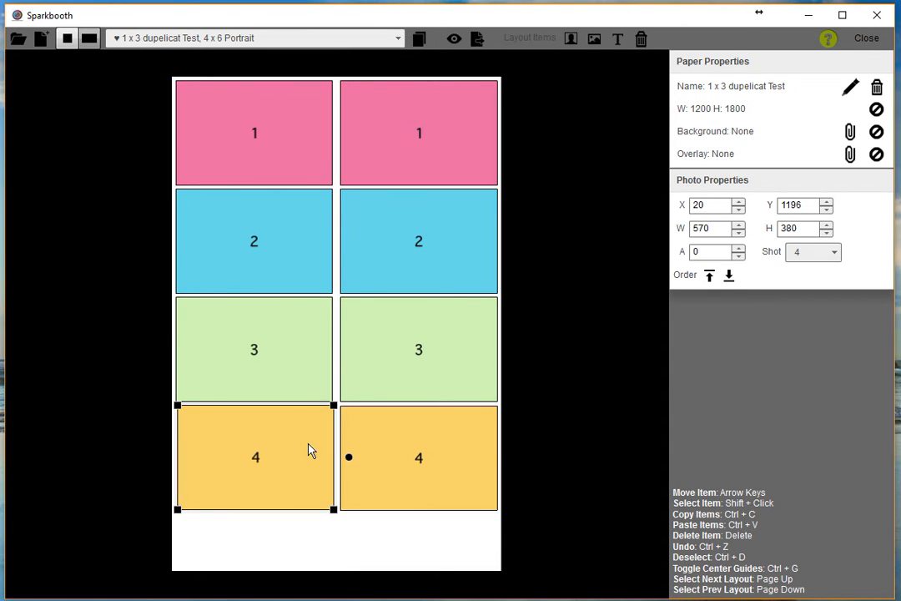
click(643, 44)
click(377, 450)
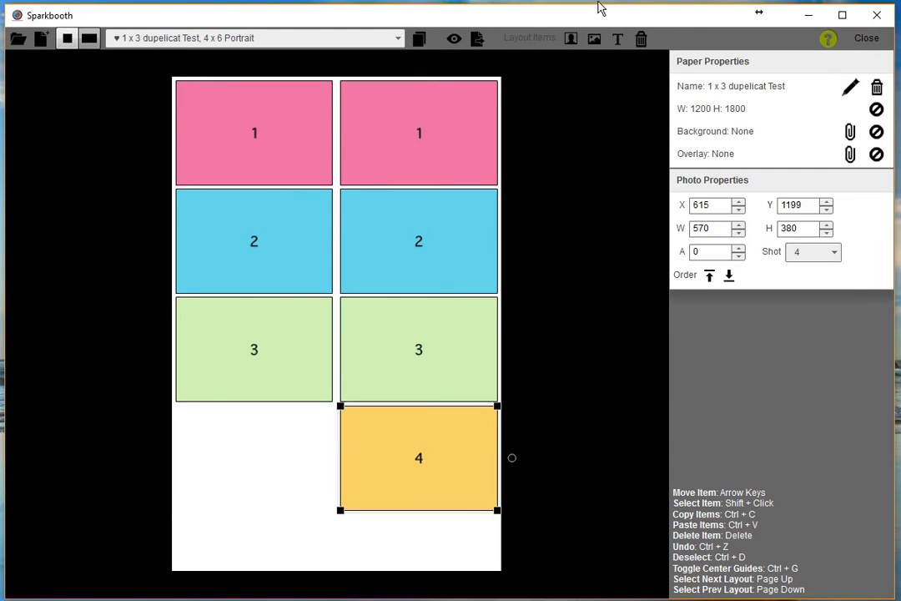
click(641, 39)
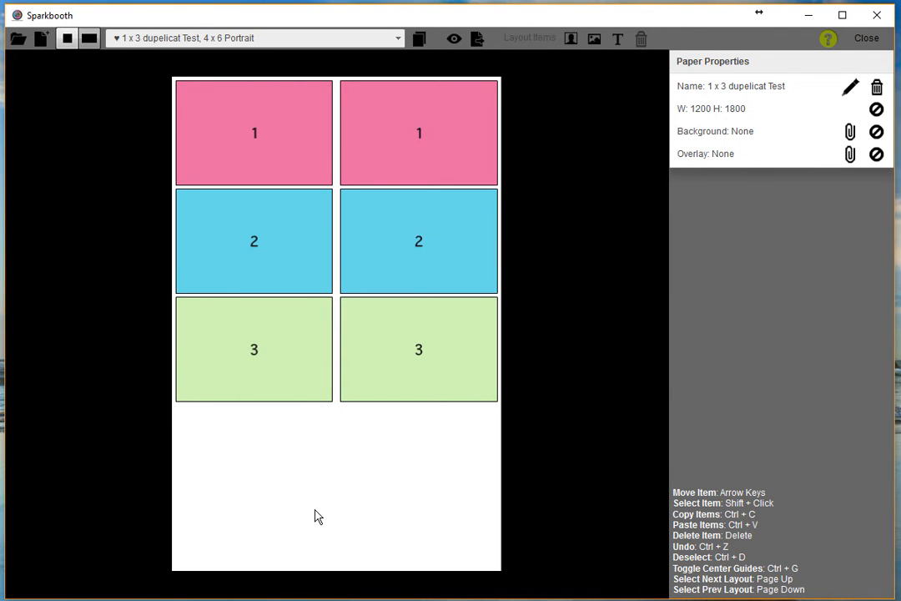
Step: Move both shot 3 photos down together to a Y position of about 1104
click(292, 370)
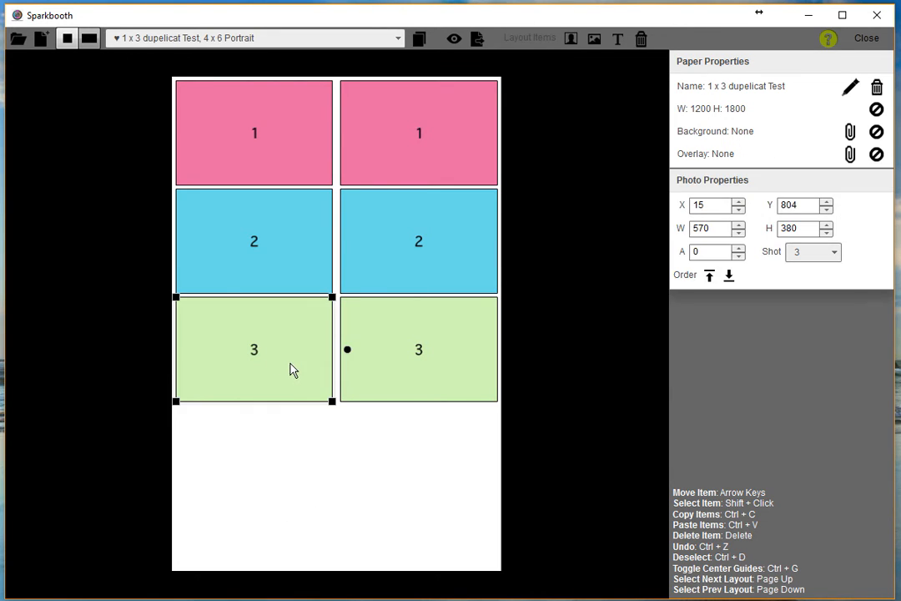
shift+click(446, 380)
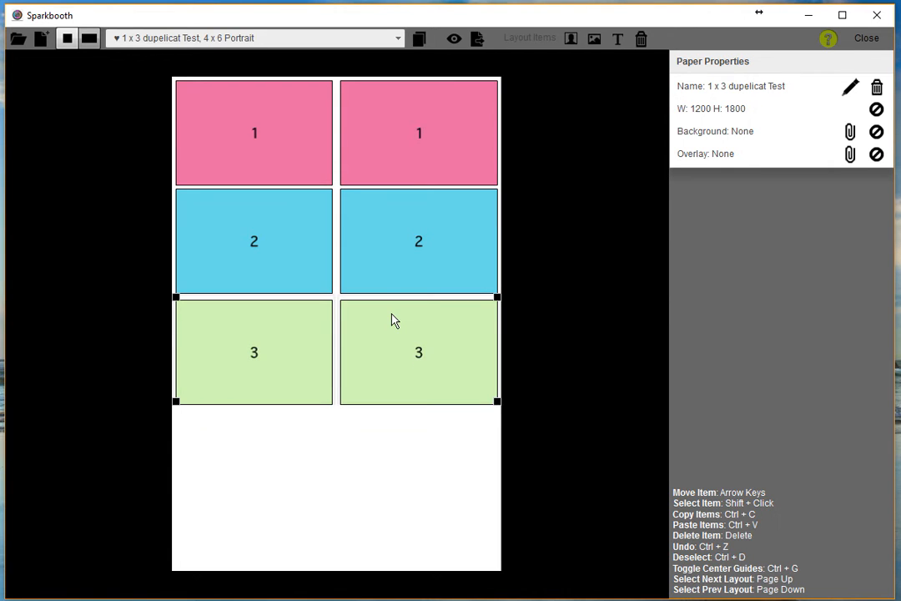
key(Down)
key(Down)
key(Down)
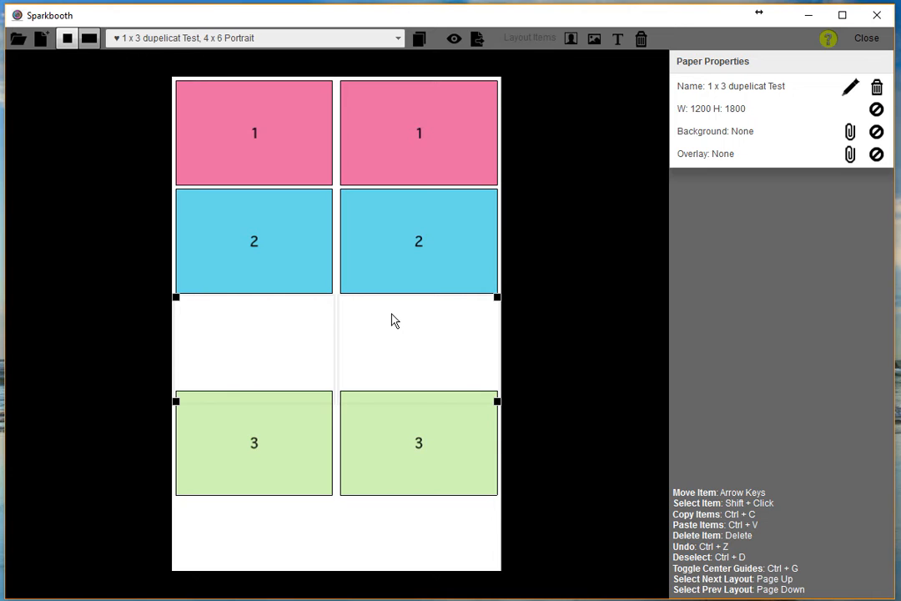
key(Up)
key(Up)
key(Up)
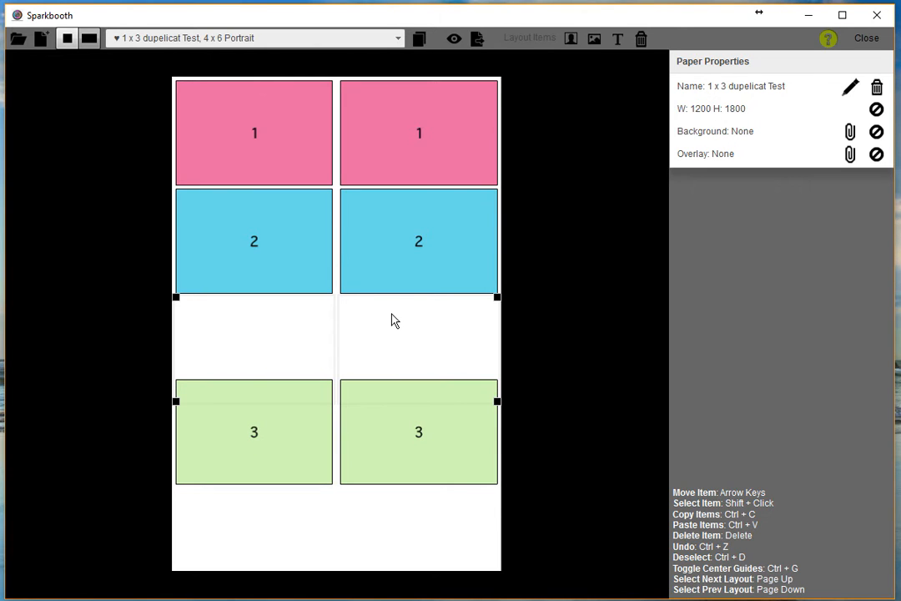
Step: Move both shot 2 photos down together to a Y position of about 632, between the shot 1 and shot 3 rows
click(281, 258)
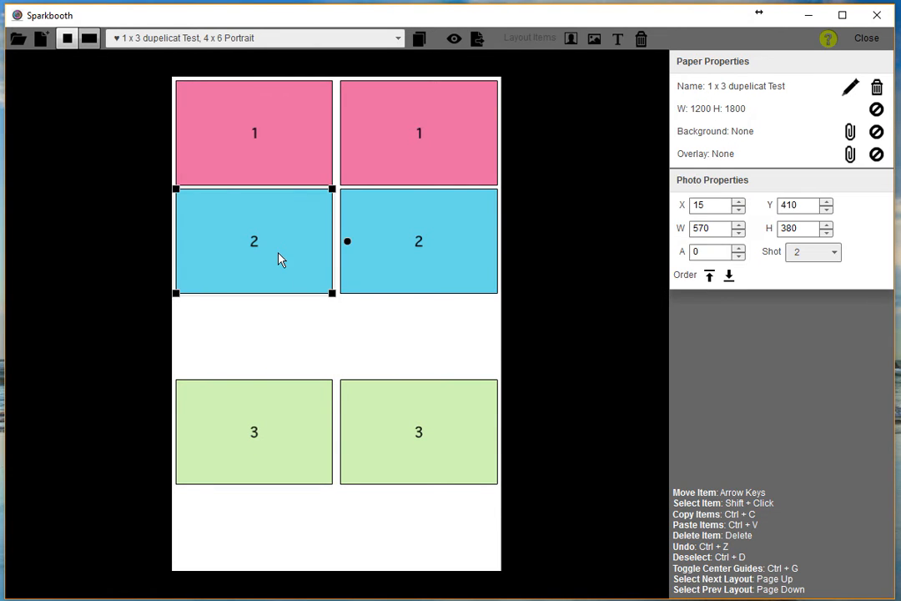
shift+click(396, 263)
key(Down)
key(Down)
key(Down)
key(Down)
key(Down)
key(Down)
key(Down)
key(Down)
key(Down)
key(Down)
key(Down)
key(Down)
key(Down)
key(Down)
key(Down)
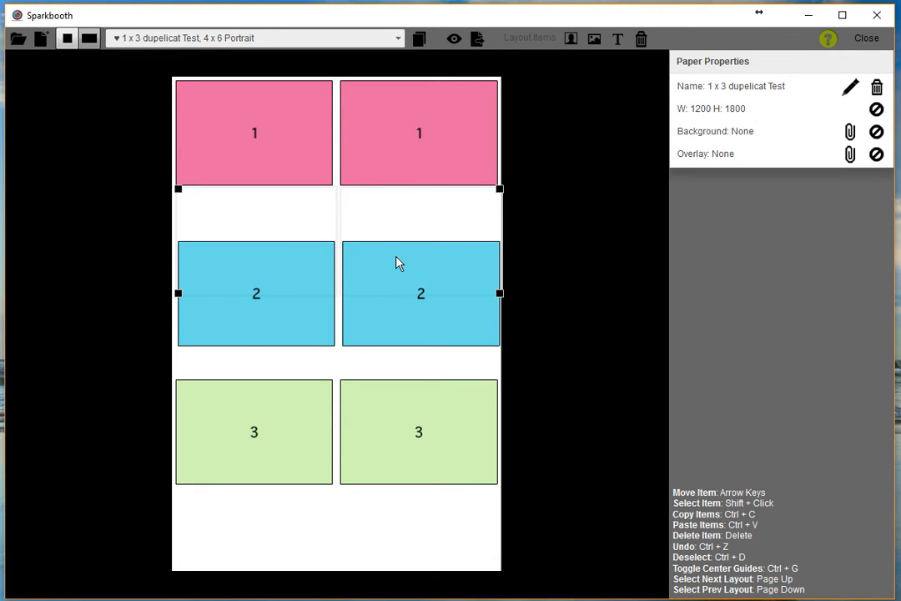
key(Down)
key(Down)
key(Down)
key(Down)
key(Down)
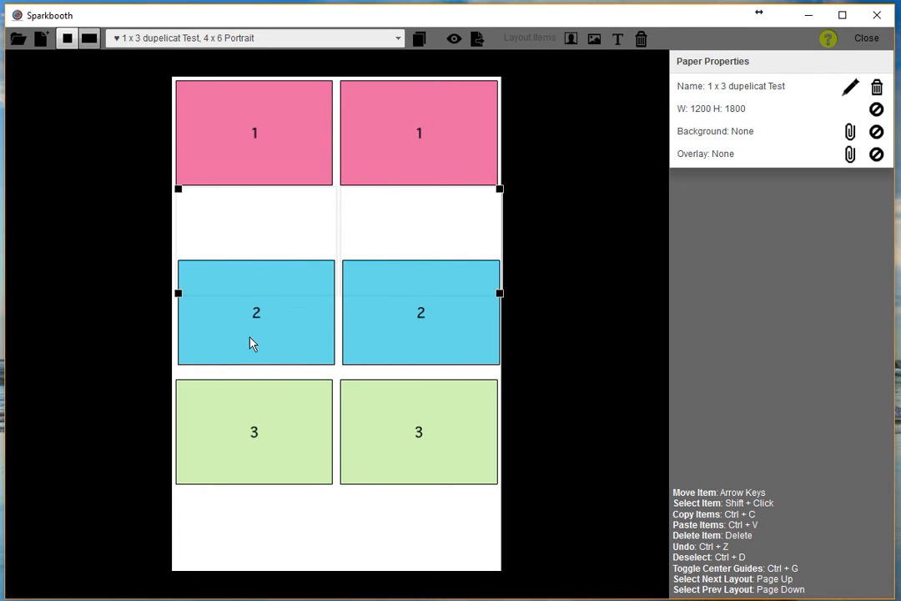
key(Left)
key(Left)
drag(246, 335, 250, 331)
Step: Move both shot 1 photos down together to a Y position of about 147
click(278, 152)
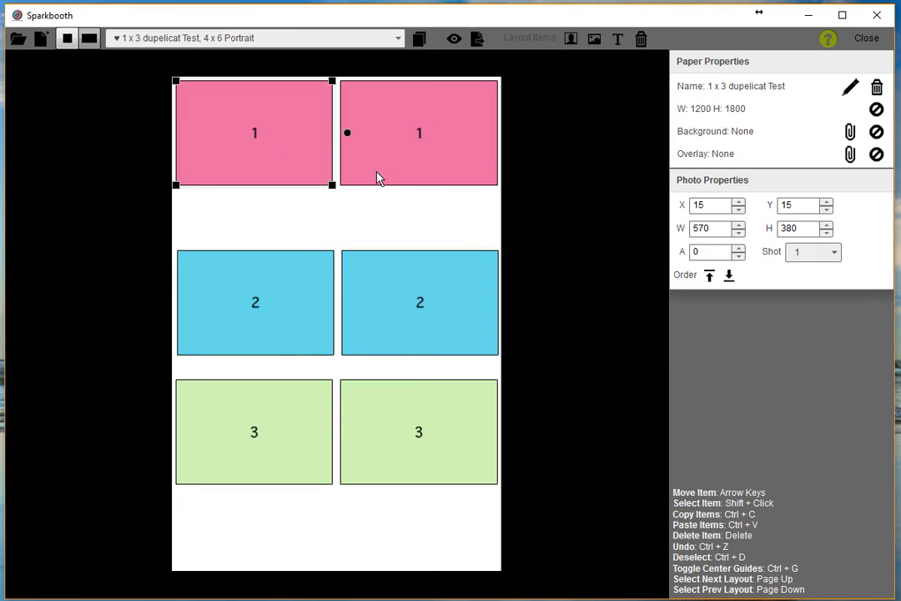
shift+click(442, 167)
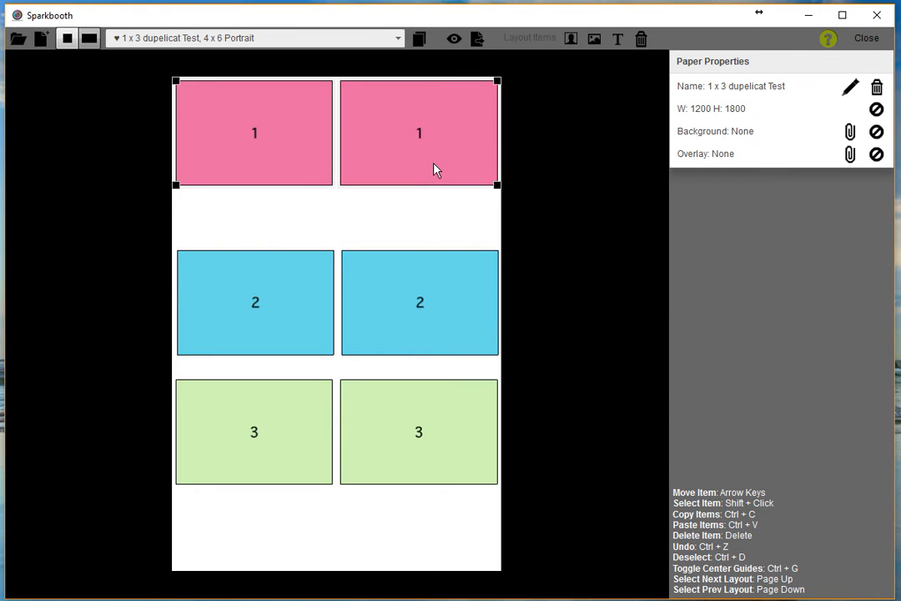
key(Down)
key(Down)
key(Down)
key(Down)
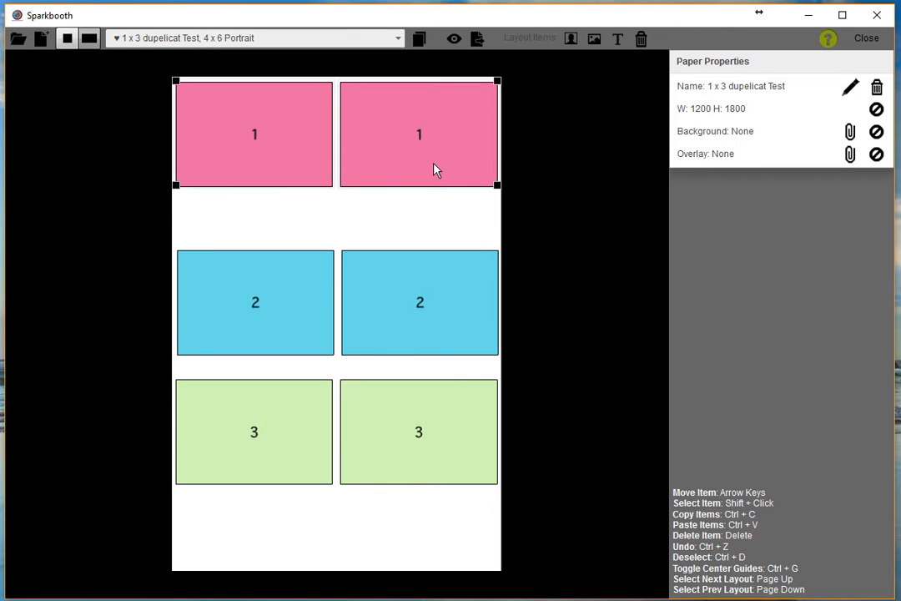
key(Down)
key(Down)
key(Down)
key(Down)
key(Down)
key(Down)
key(Down)
key(Down)
key(Down)
key(Down)
key(Down)
key(Down)
key(Down)
key(Down)
key(Down)
key(Down)
key(Down)
key(Down)
key(Down)
key(Down)
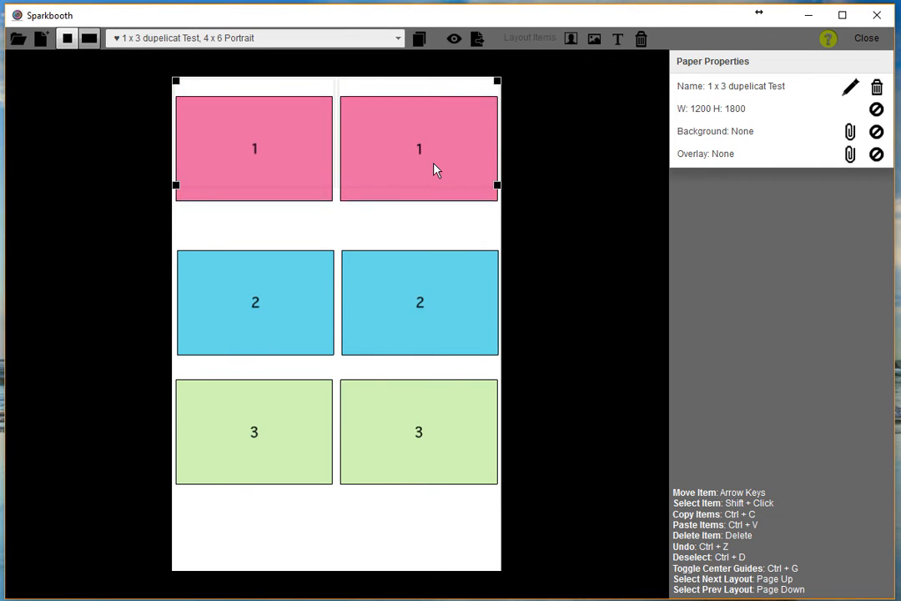
key(Down)
key(Down)
key(Down)
key(Down)
key(Down)
key(Down)
key(Down)
key(Down)
key(Down)
key(Down)
key(Down)
key(Down)
key(Down)
key(Down)
key(Down)
key(Down)
key(Down)
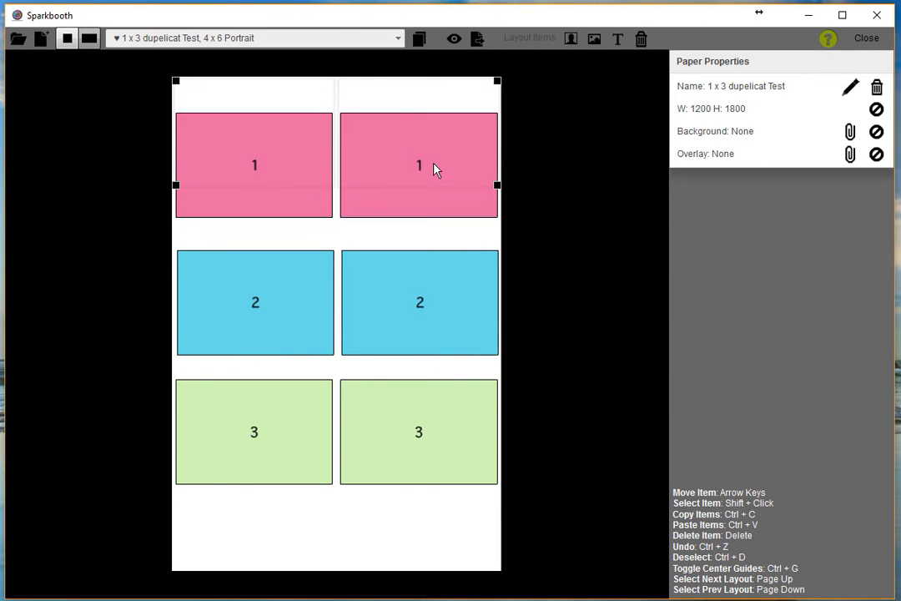
key(Down)
key(Down)
key(Down)
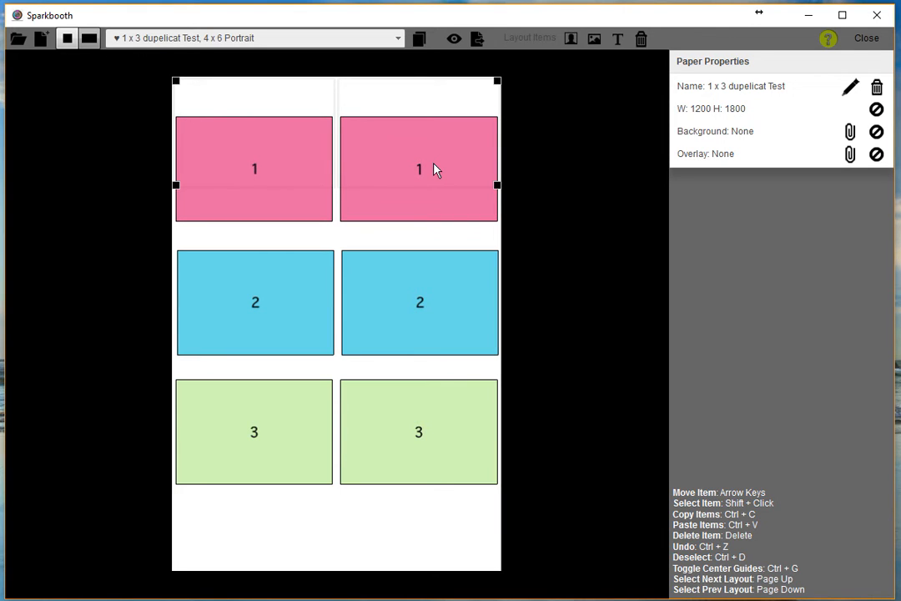
click(564, 189)
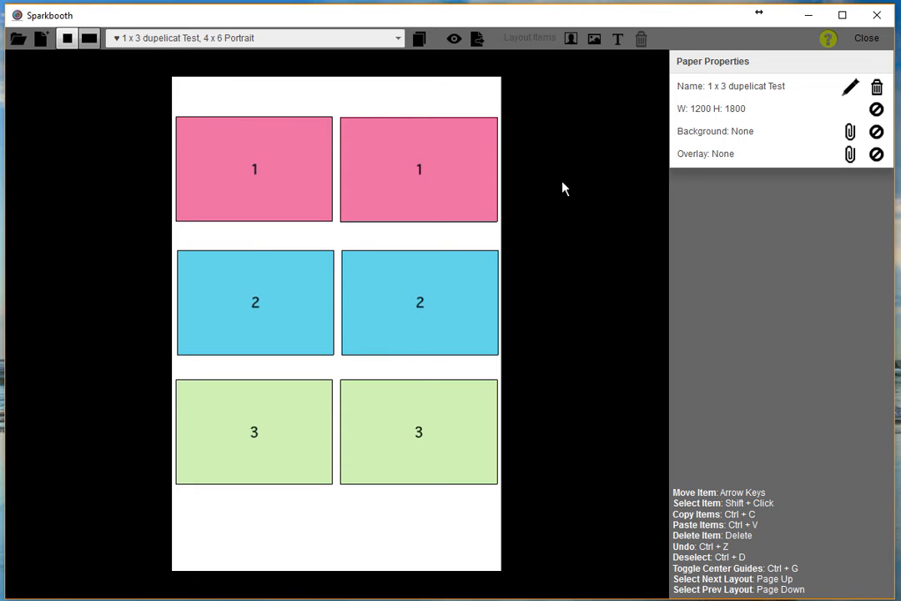
Step: Set the X position of the left shot 2 photo to 15, matching the left shot 1 photo
click(294, 204)
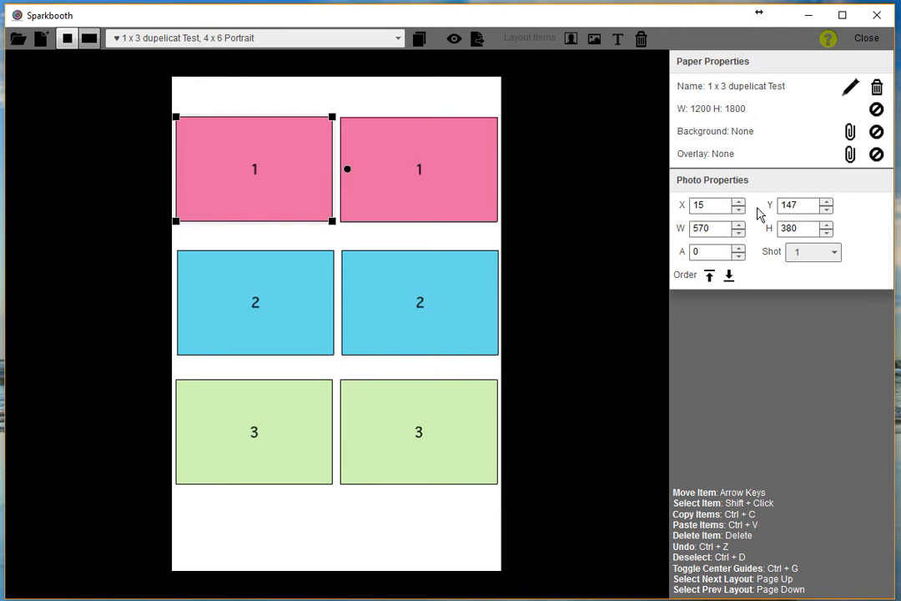
click(284, 323)
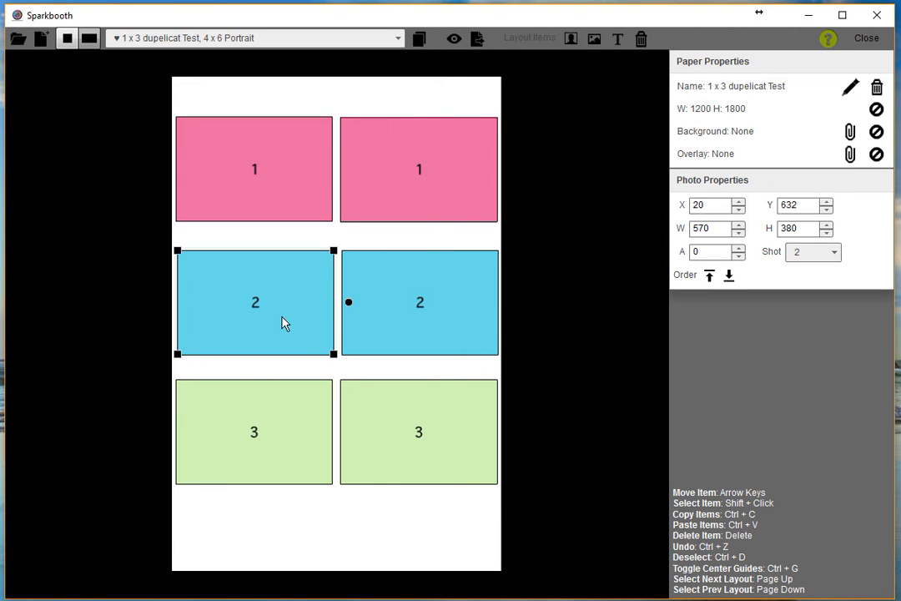
click(739, 202)
click(739, 209)
click(739, 209)
click(739, 209)
click(739, 210)
click(739, 209)
click(739, 210)
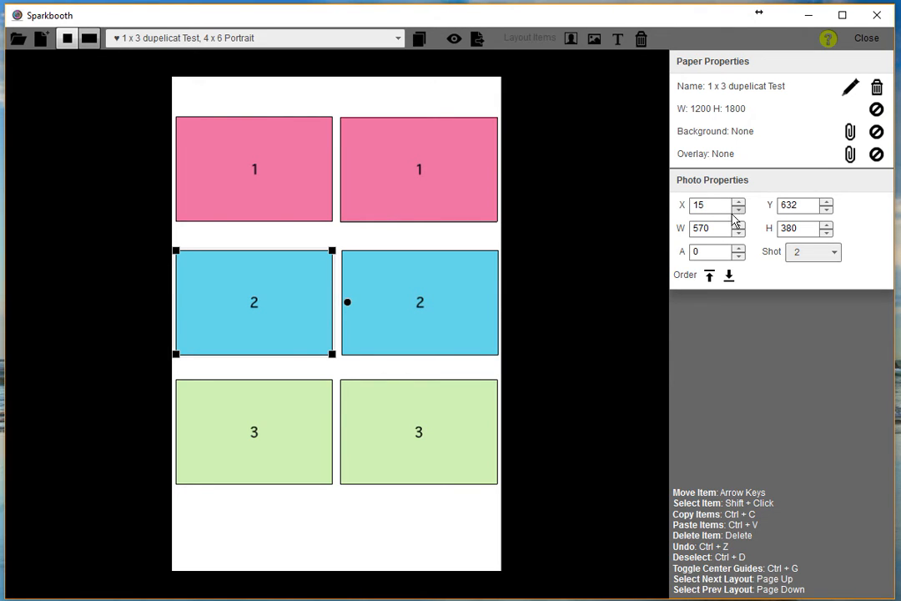
Step: Nudge the left shot 2 photo down to a Y position of about 637 and check the left column's X positions
click(301, 208)
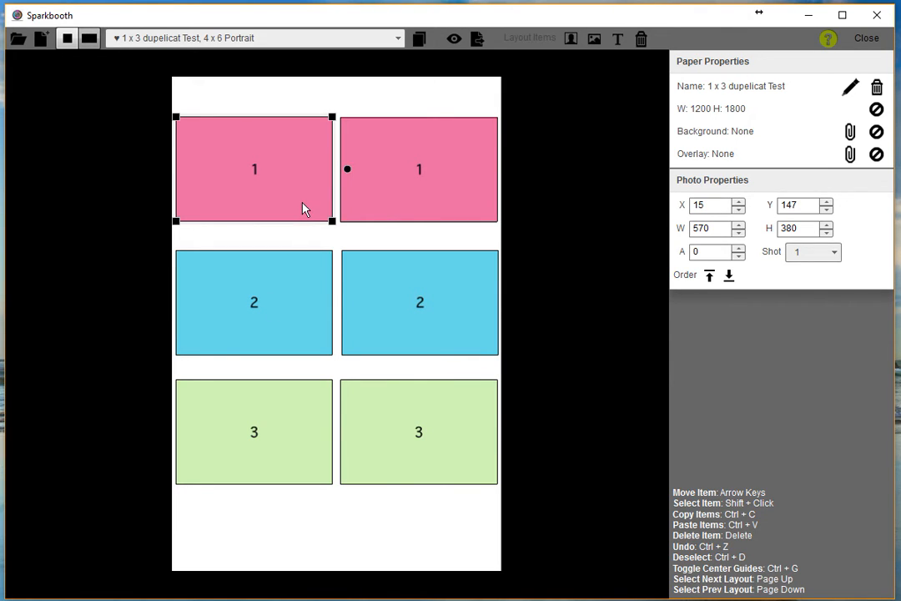
drag(318, 292, 324, 291)
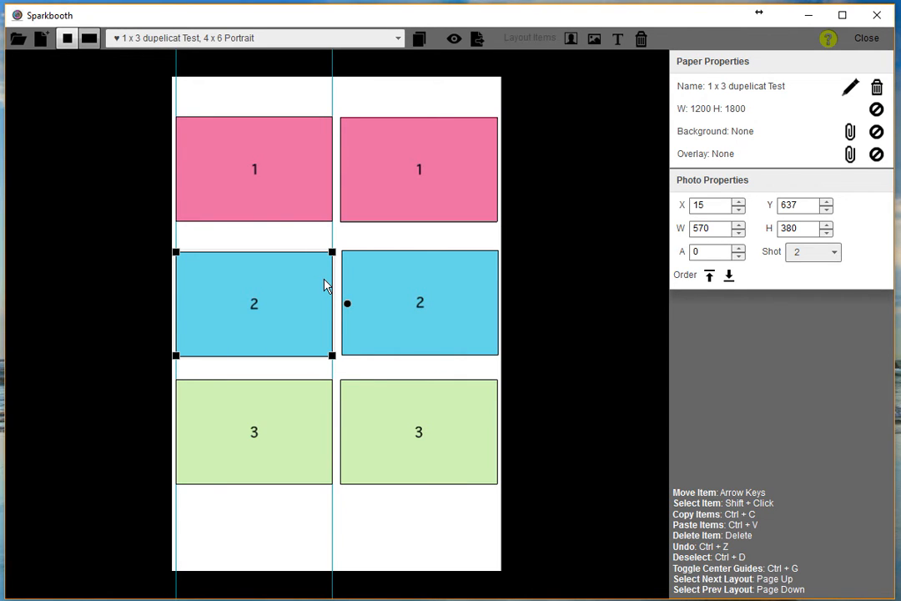
click(314, 417)
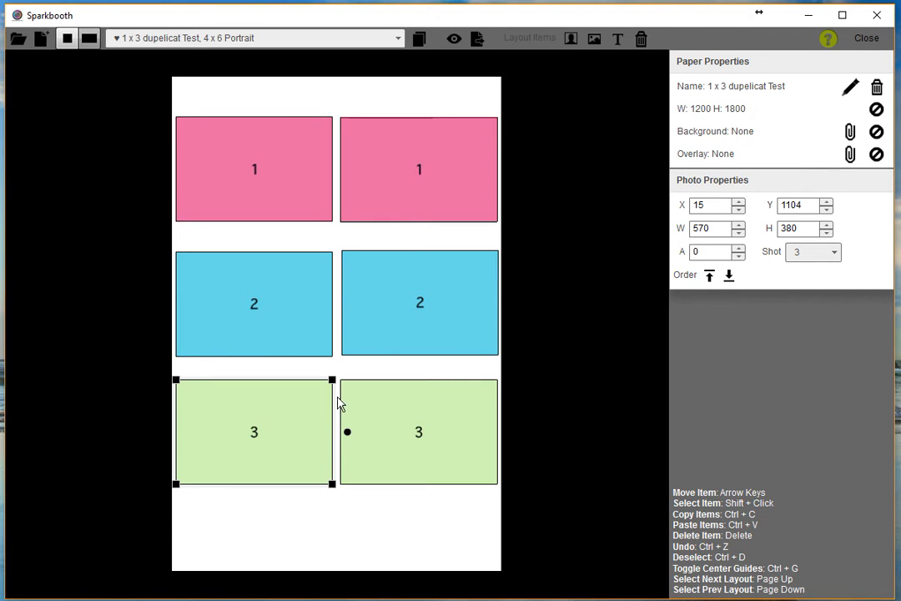
Step: Set the X position of the right shot 2 photo to 615, matching the right shot 1 photo
click(456, 183)
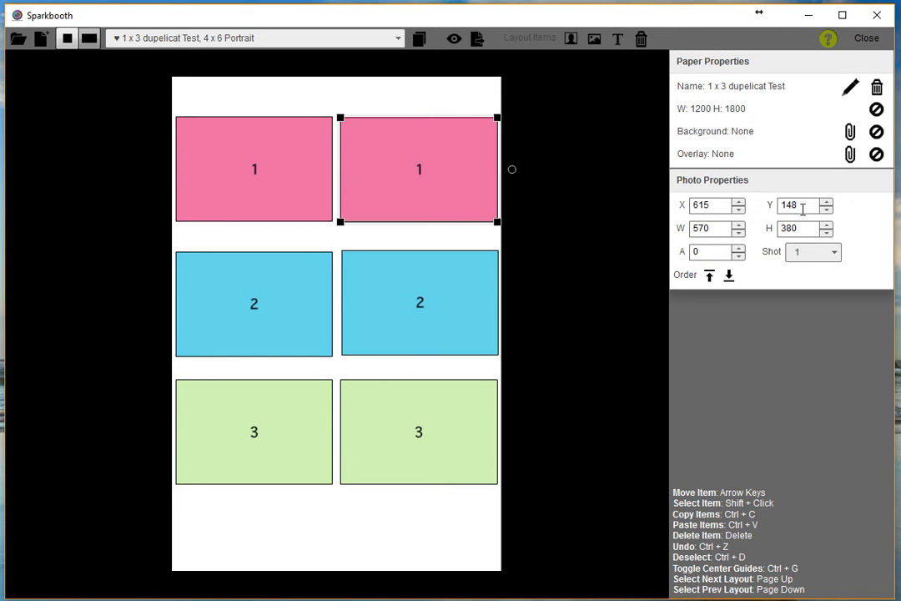
click(450, 340)
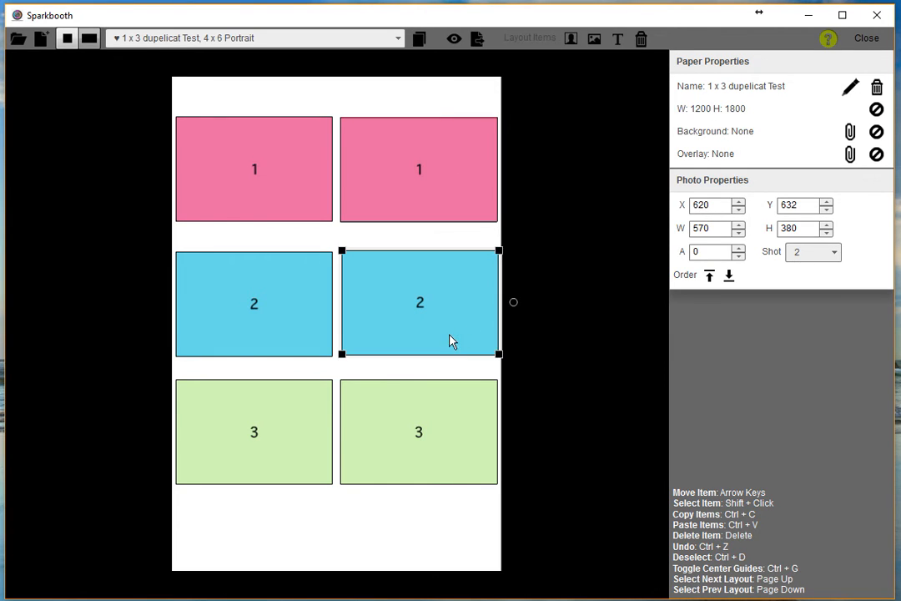
click(739, 210)
click(738, 210)
click(739, 209)
click(739, 210)
click(739, 209)
click(740, 212)
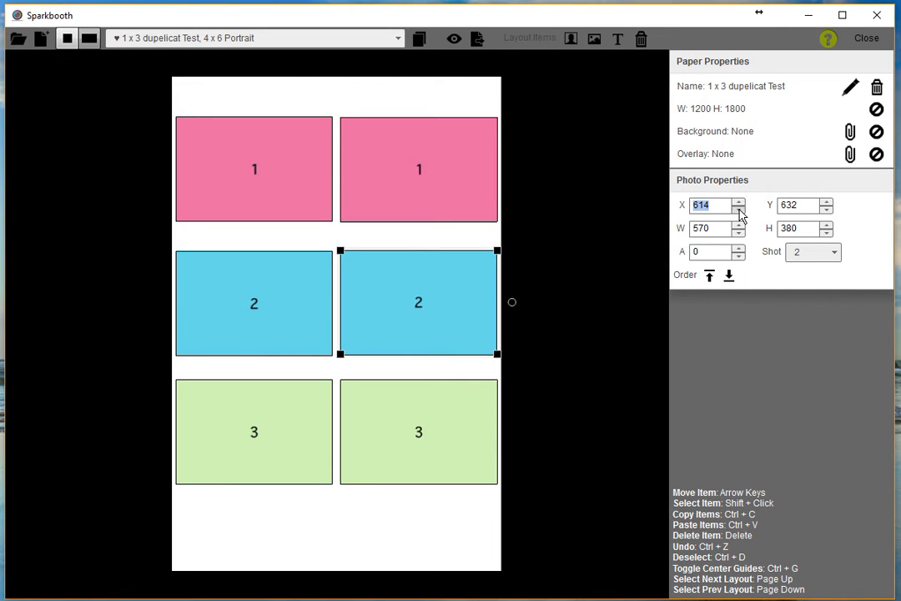
click(739, 206)
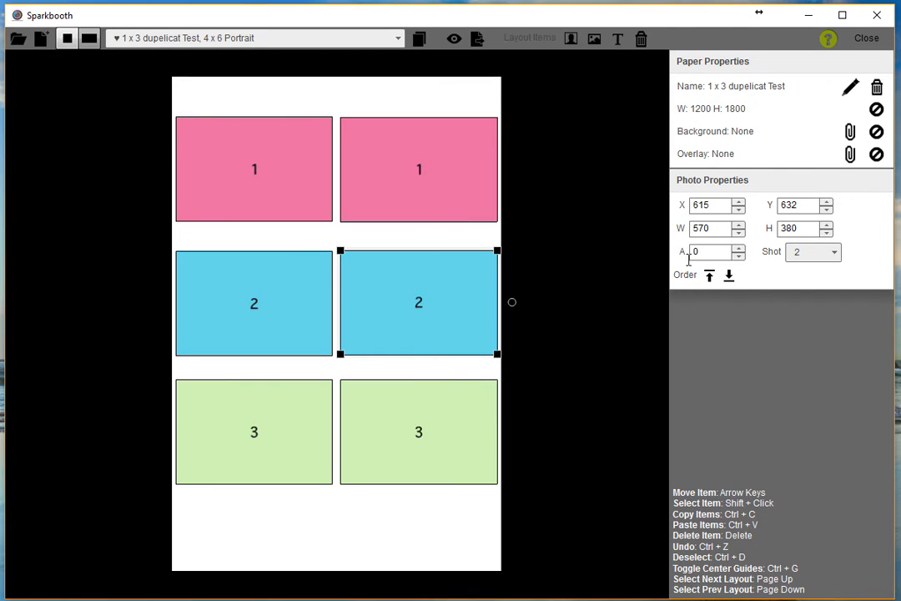
Step: Set the X position of the right shot 3 photo to 615, matching the right shot 1 photo
click(467, 194)
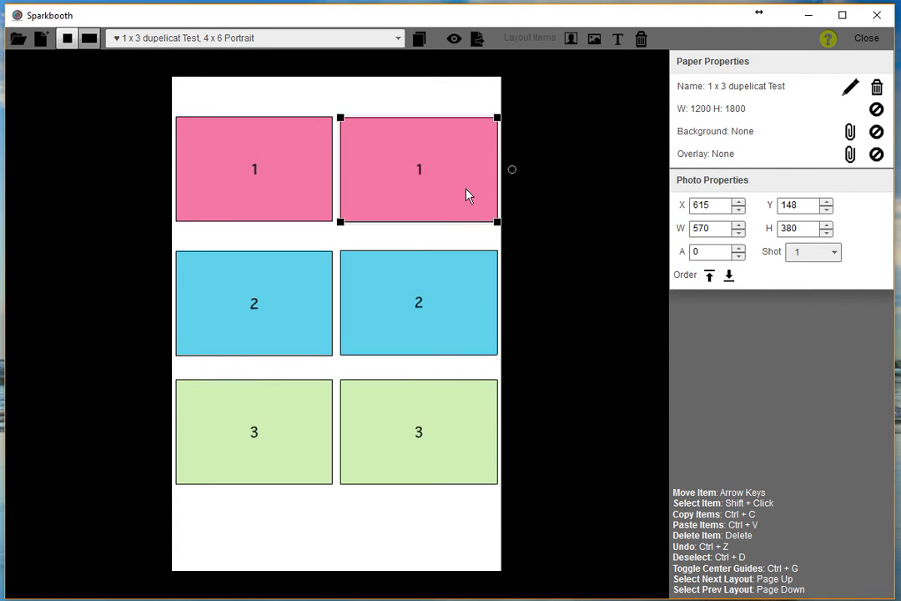
click(472, 426)
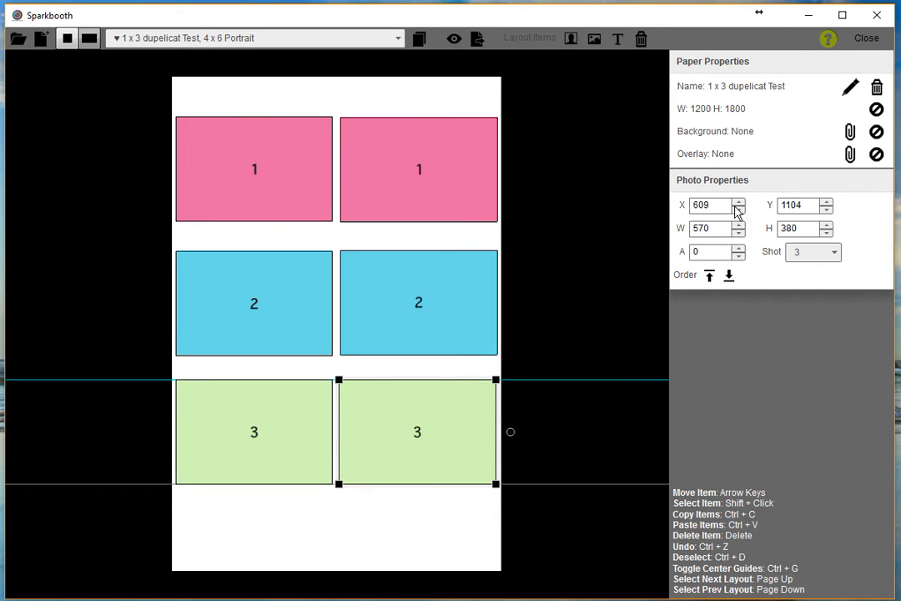
click(738, 203)
click(738, 203)
click(739, 203)
click(738, 203)
click(739, 203)
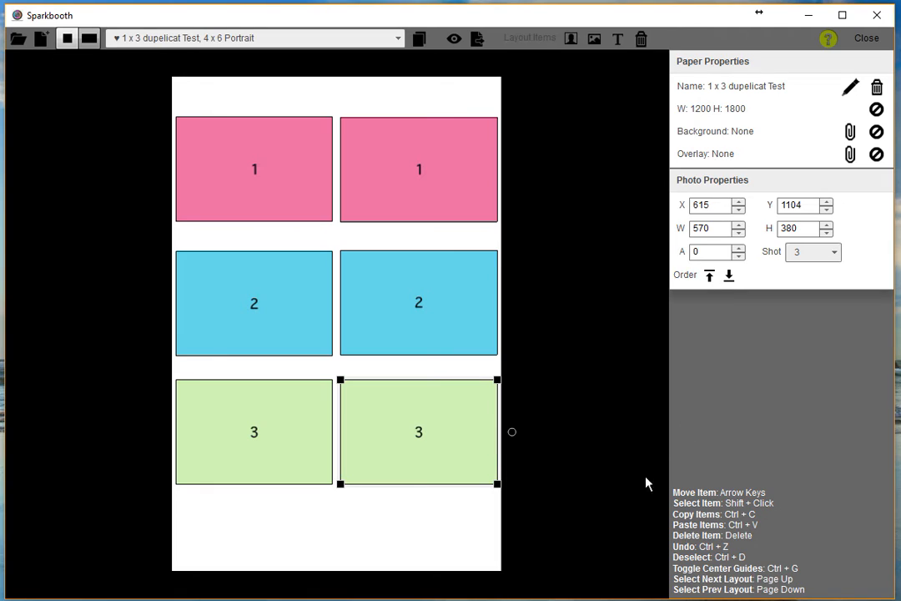
click(596, 407)
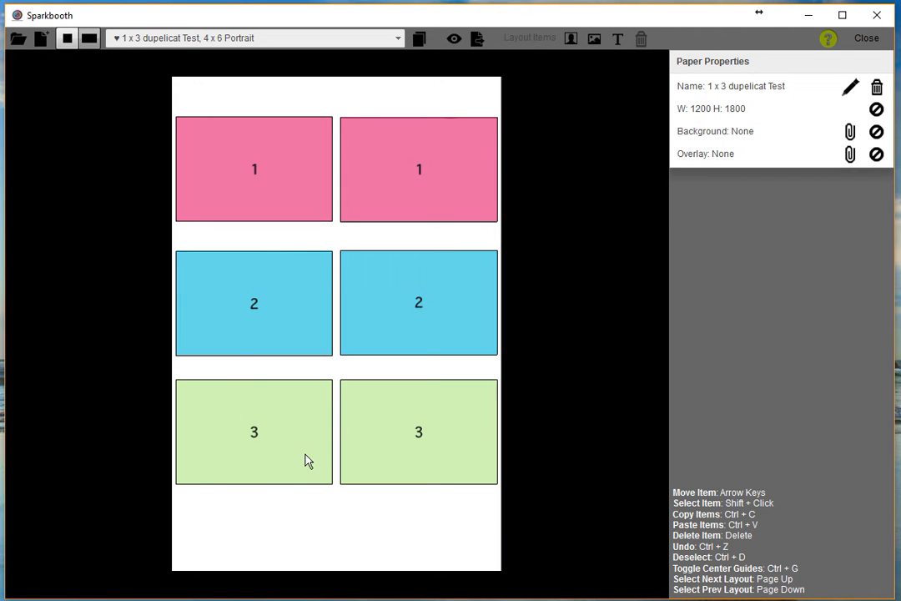
Step: Nudge both shot 1 photos slightly further down together to even out the spacing between the rows
click(235, 196)
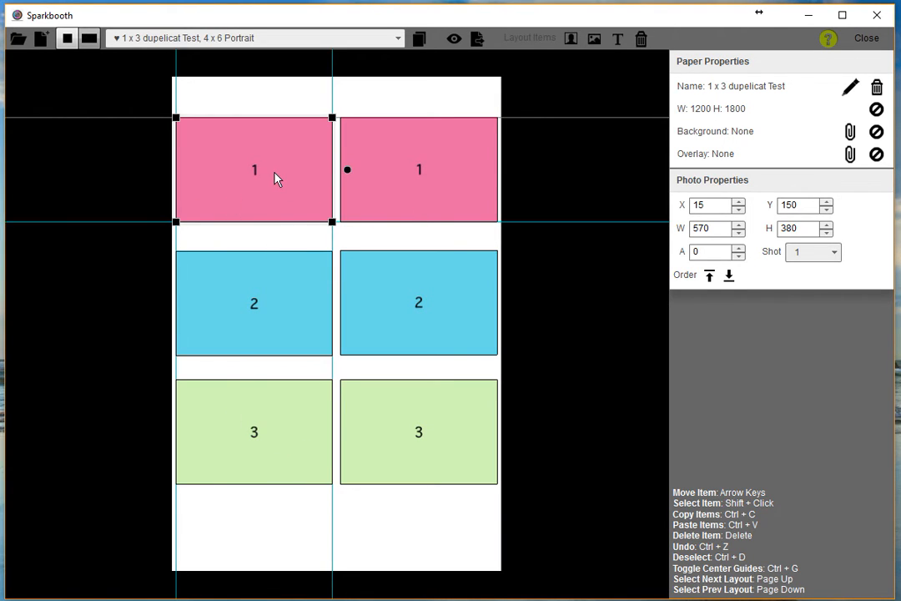
shift+click(381, 210)
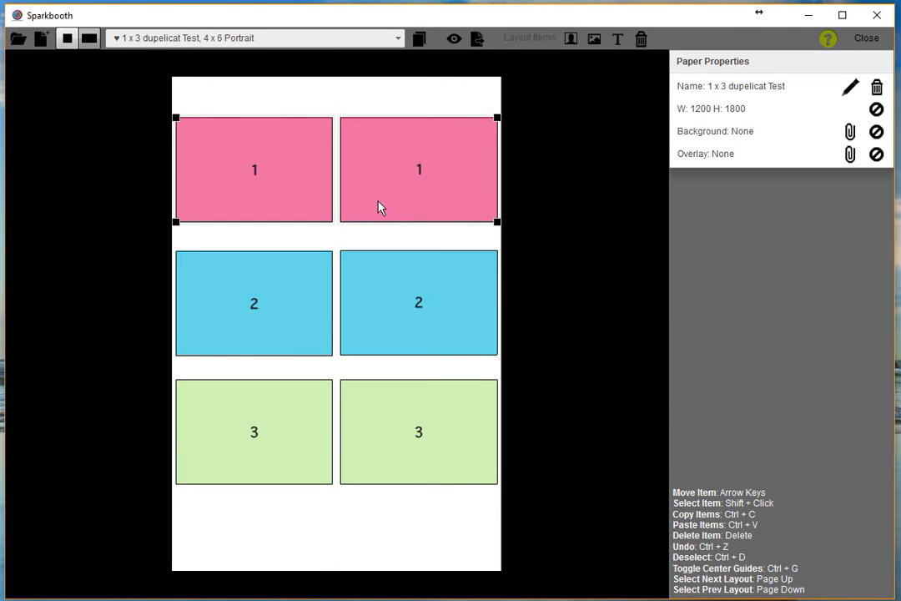
key(Down)
key(Down)
key(Down)
key(Down)
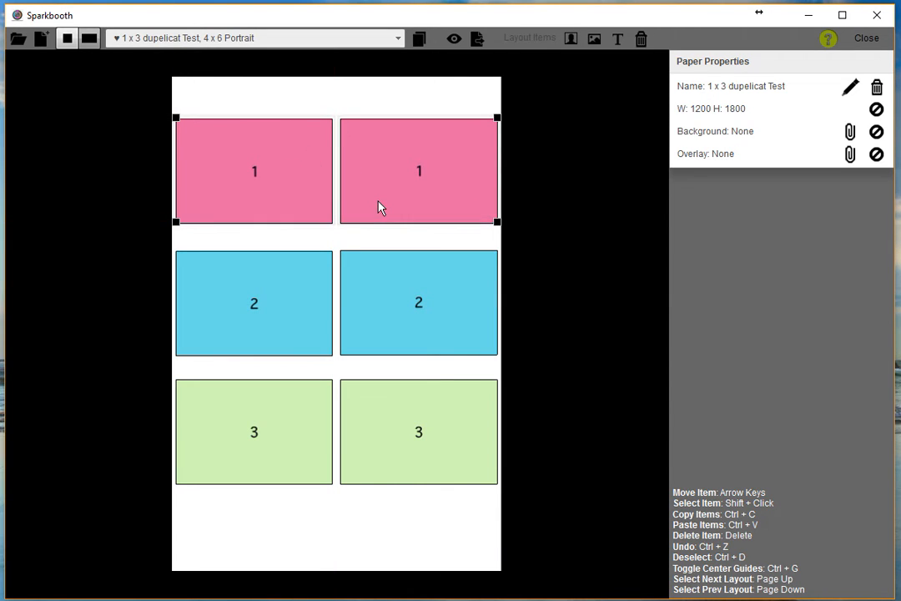
key(Down)
key(Down)
key(Down)
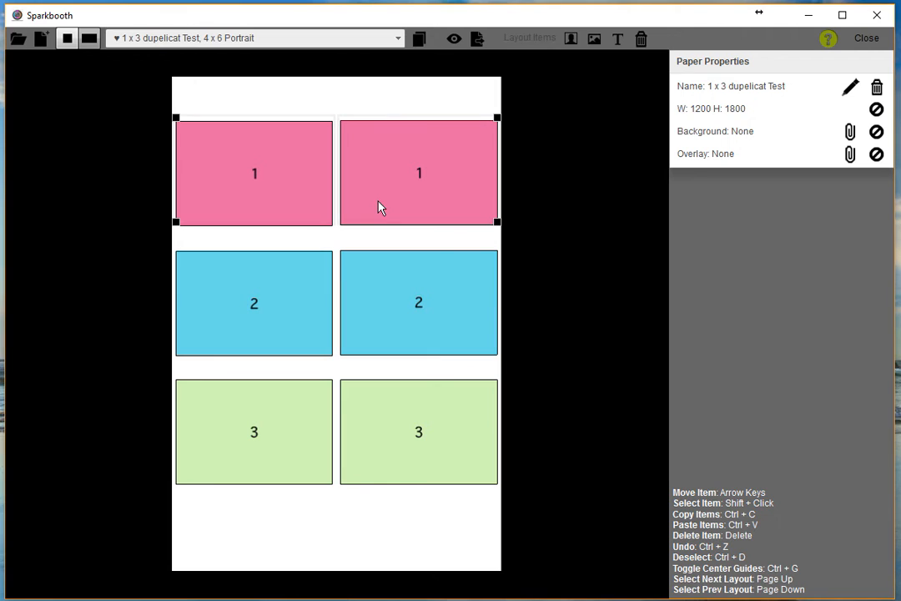
key(Down)
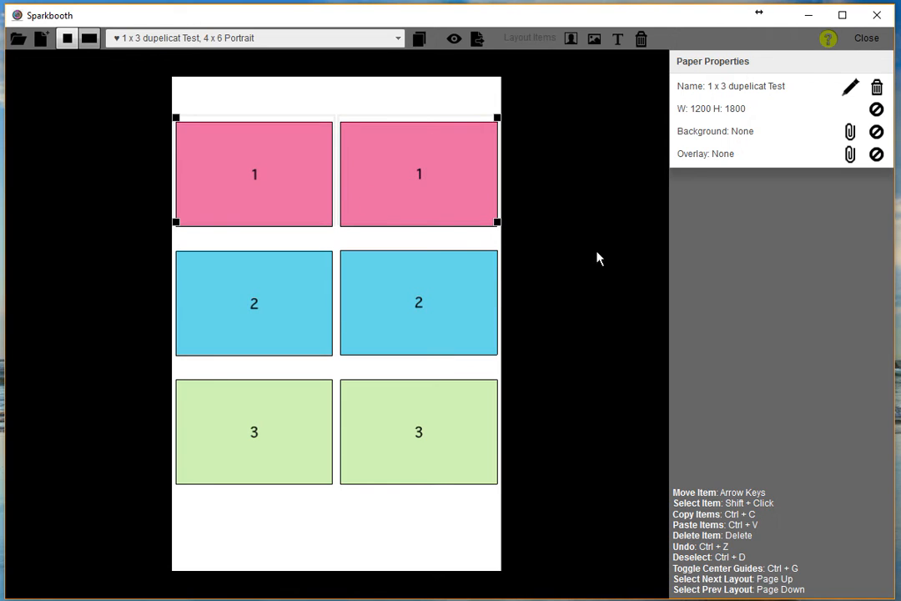
click(565, 273)
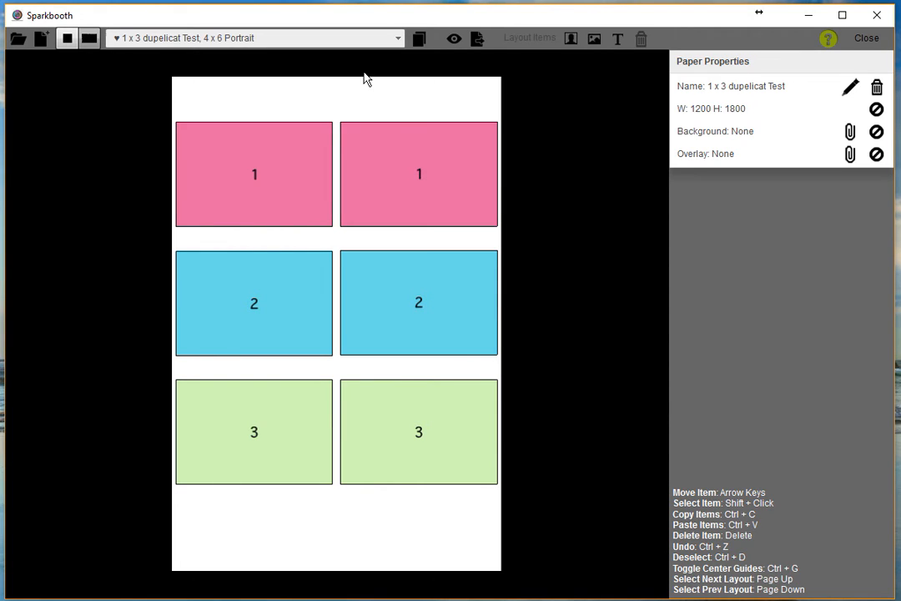
Step: Add a text item reading "Test today" below the left shot 3 photo, at about X 69, Y 1532
click(619, 38)
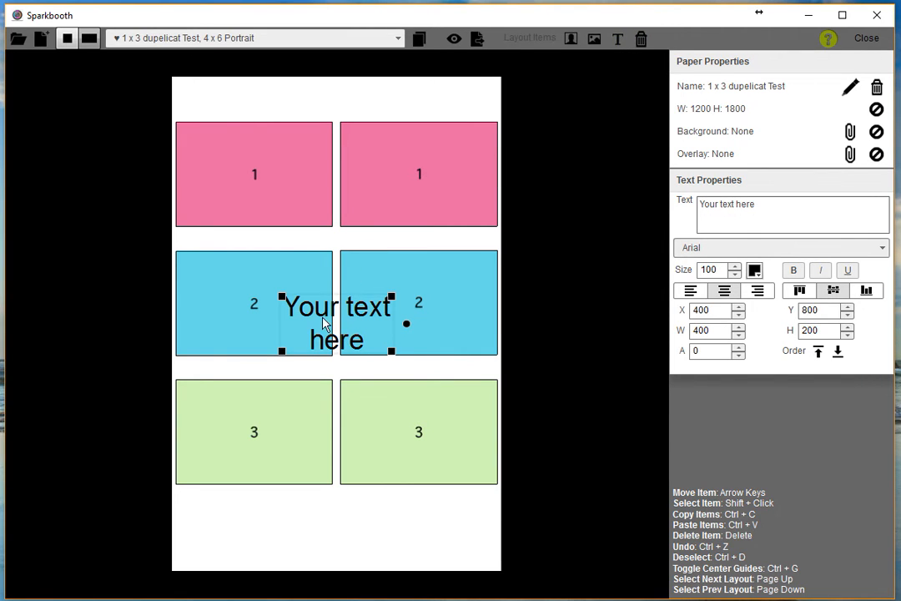
drag(323, 318, 249, 516)
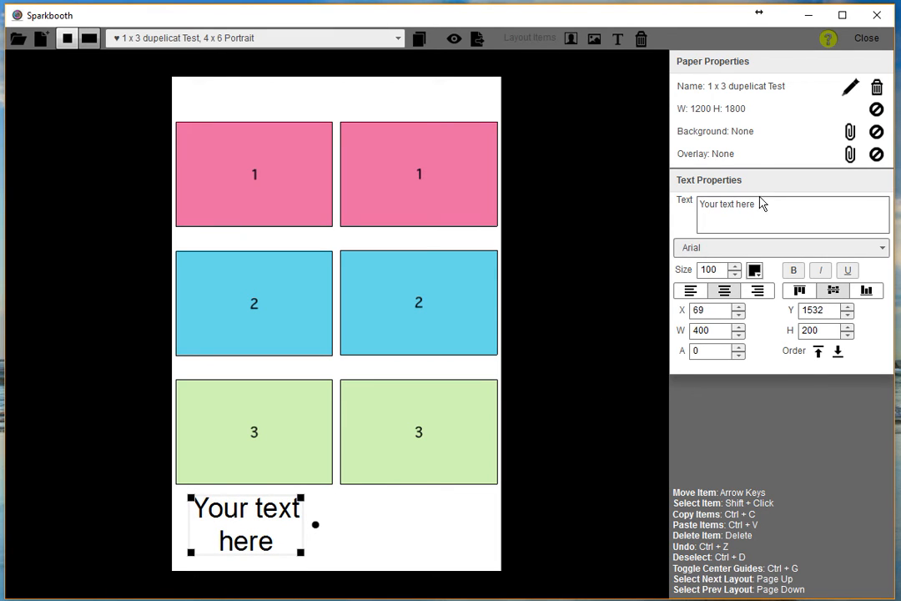
drag(763, 203, 632, 204)
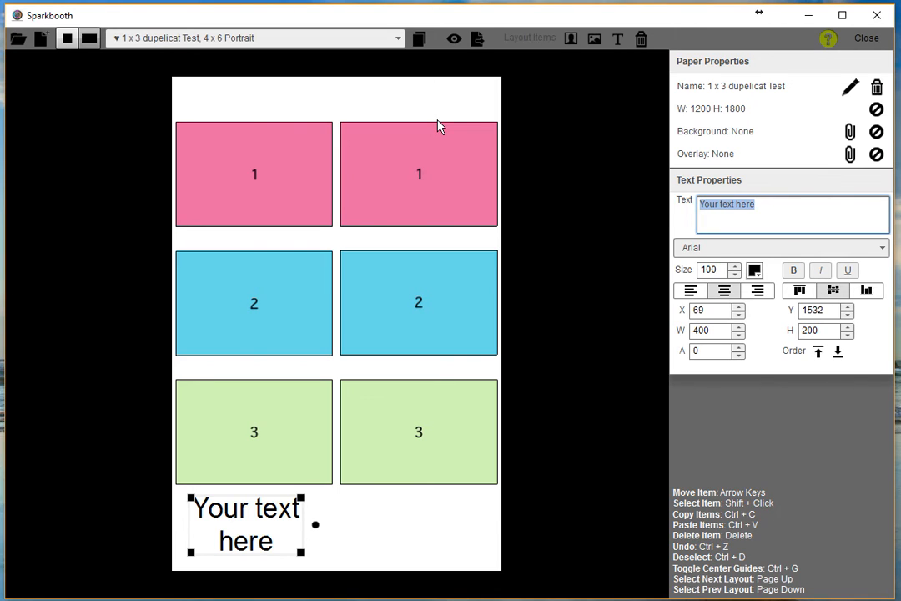
text(Test today)
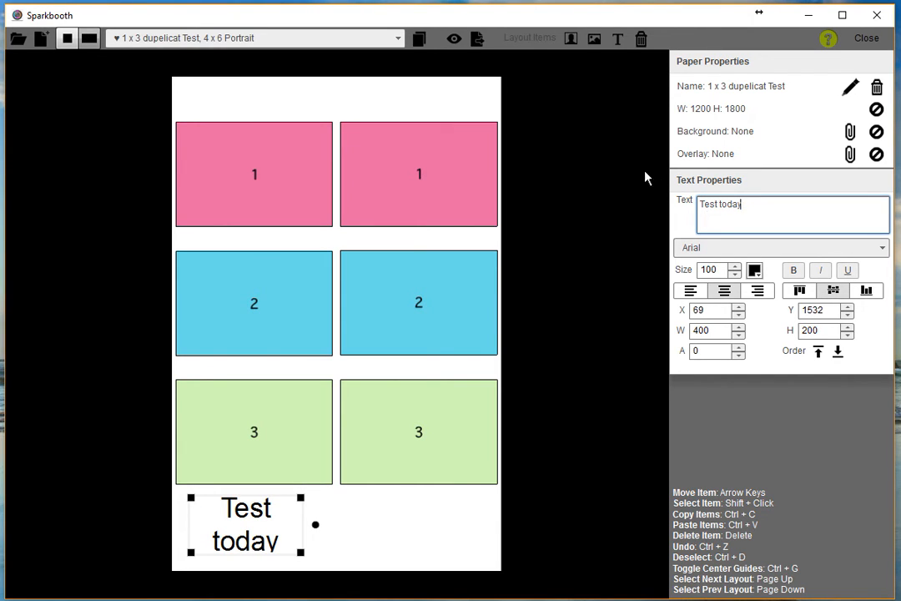
Step: Set the "Test today" text to size 94 and fit it on one line in a box about 481 by 208 under the left shot 3 photo
click(734, 273)
click(735, 274)
click(735, 273)
click(735, 274)
click(735, 274)
click(735, 274)
click(735, 274)
click(735, 273)
click(734, 274)
click(735, 274)
click(735, 274)
click(735, 273)
click(735, 274)
click(734, 266)
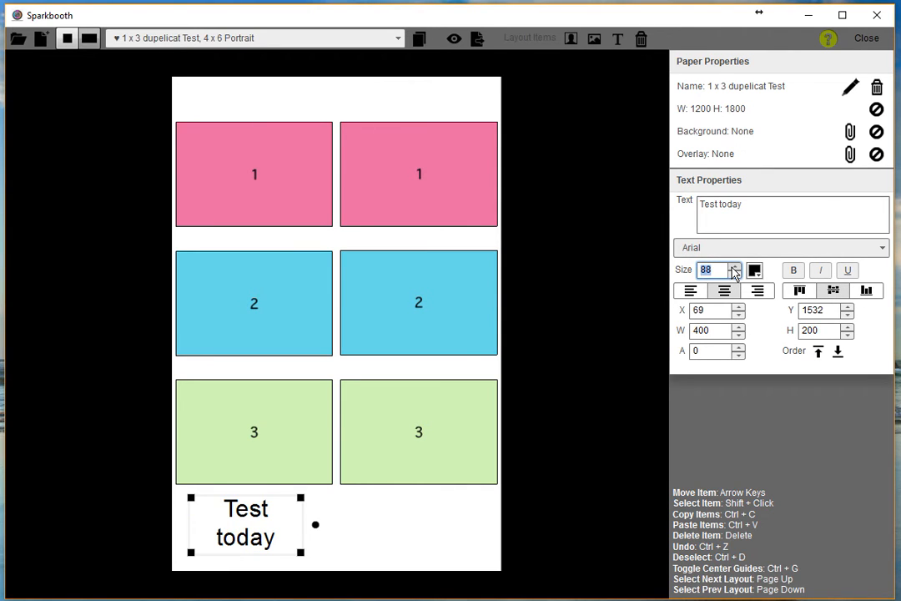
click(732, 266)
click(733, 265)
click(734, 266)
click(734, 266)
click(735, 265)
click(734, 266)
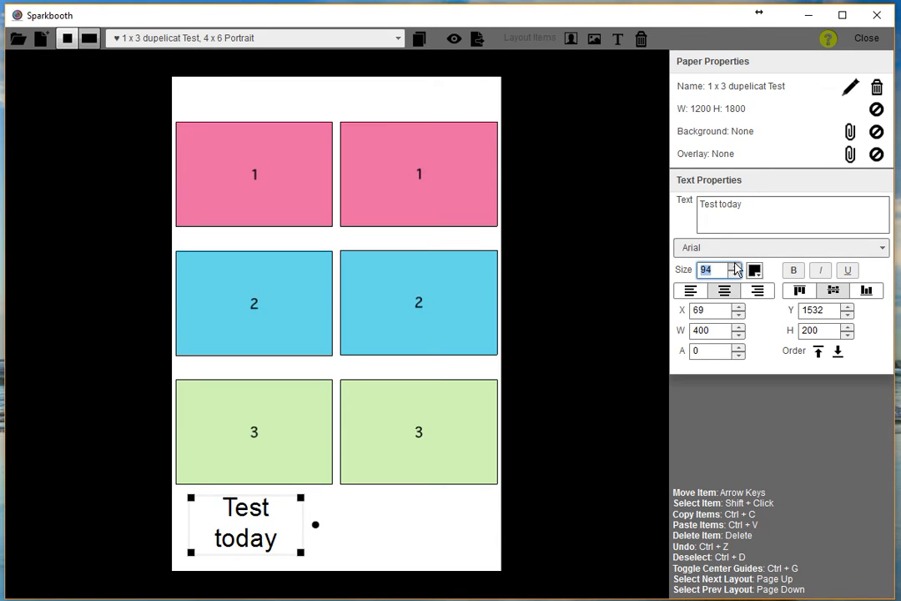
drag(301, 554, 326, 559)
drag(275, 534, 269, 507)
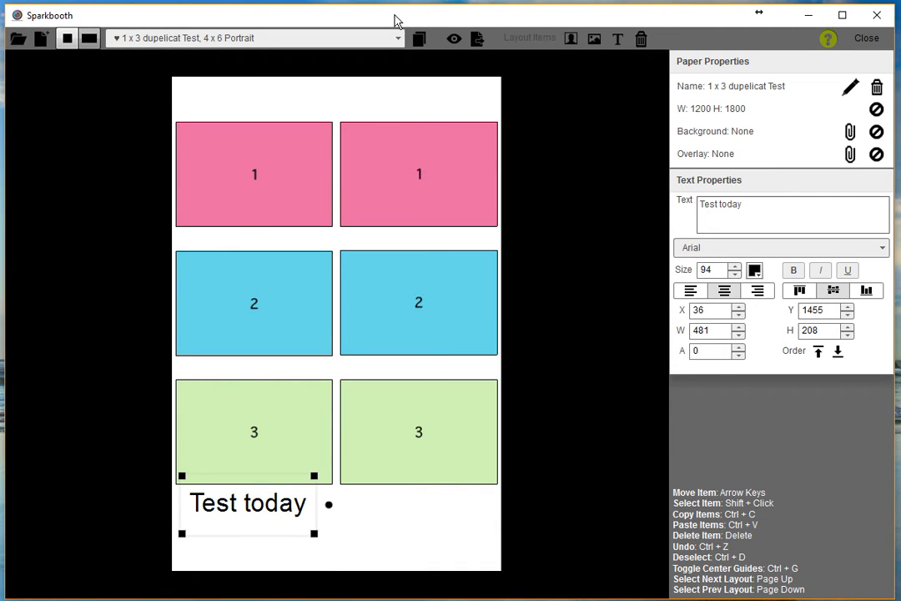
Step: Add a second text item reading "2016" and place it beneath "Test today", at about X 63, Y 1588
click(619, 48)
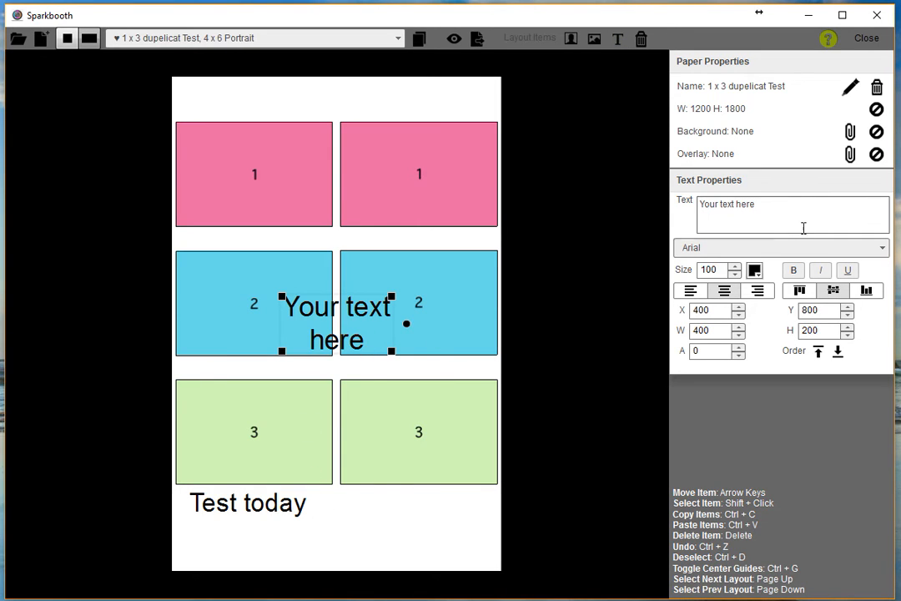
drag(776, 207, 657, 211)
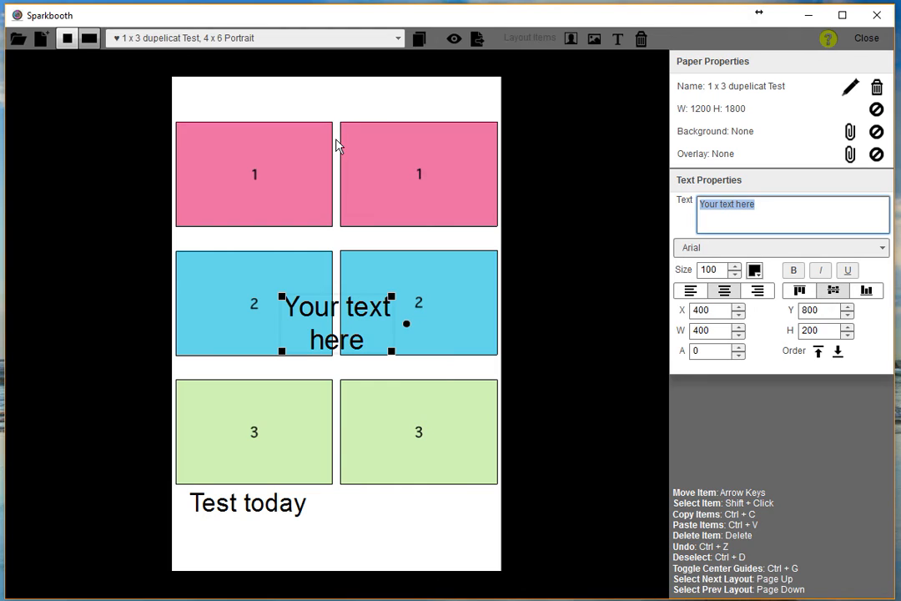
text(De)
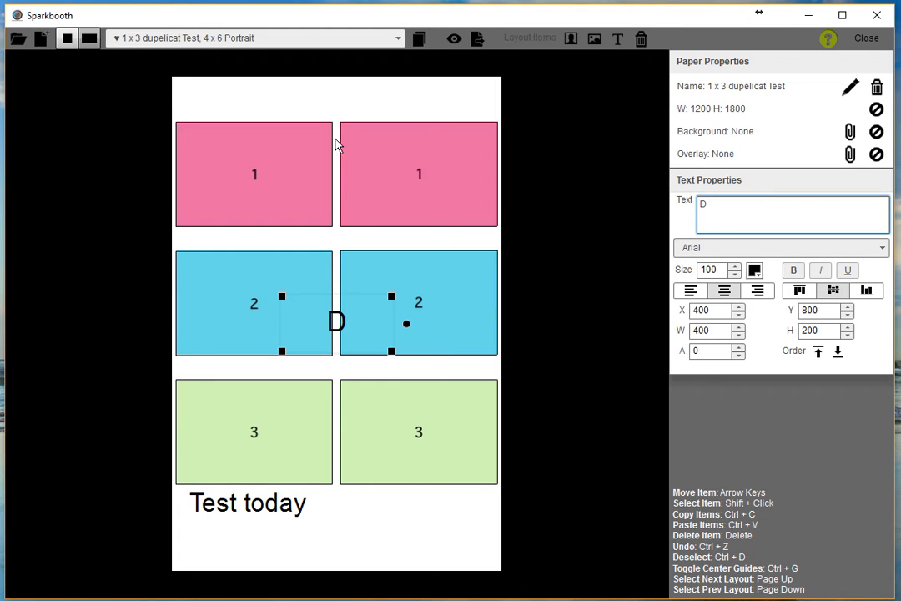
key(BackSpace)
key(BackSpace)
text(2016)
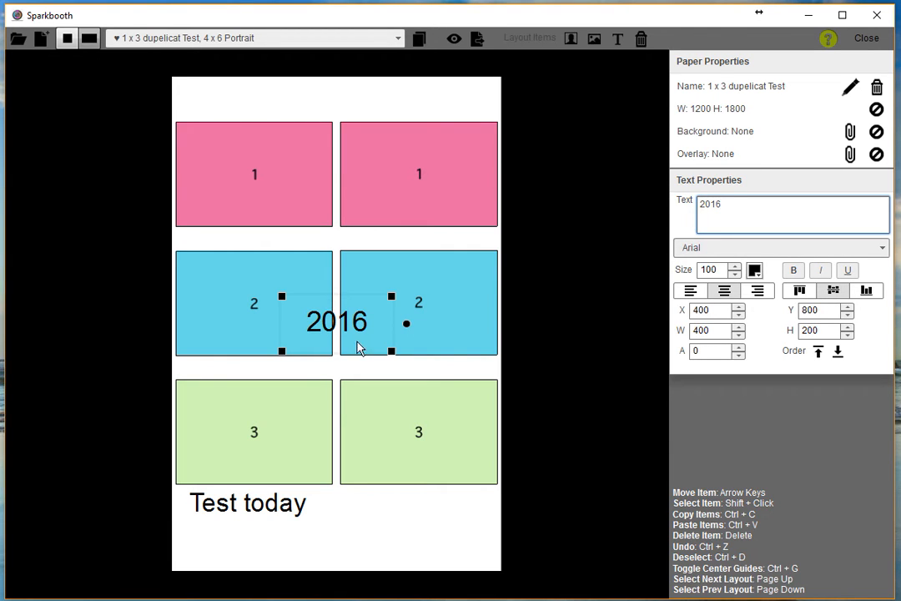
drag(351, 327, 259, 541)
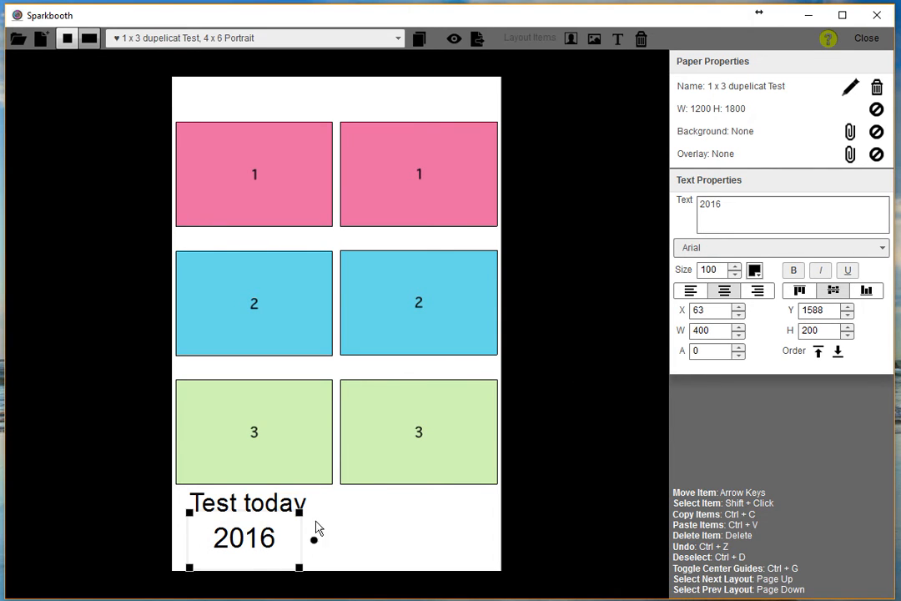
Step: Change the colour of the "2016" text under the left column to red
click(755, 271)
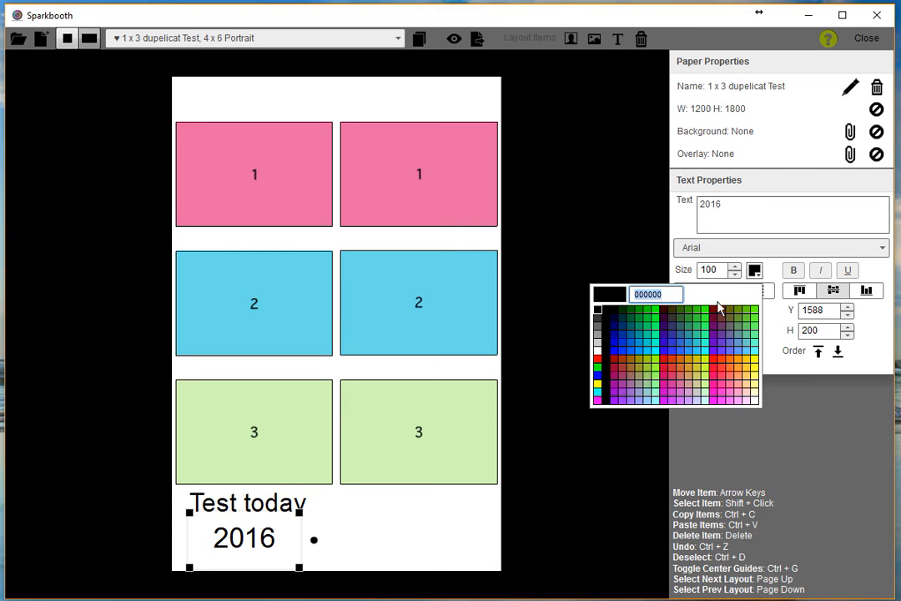
click(601, 357)
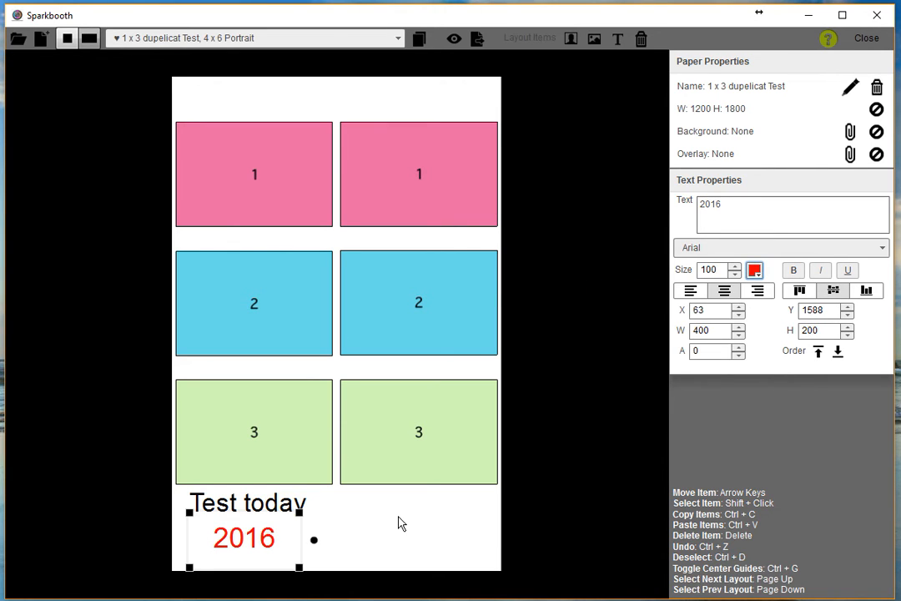
click(401, 525)
Step: Change the colour of the "Test today" text under the left column to blue
click(276, 509)
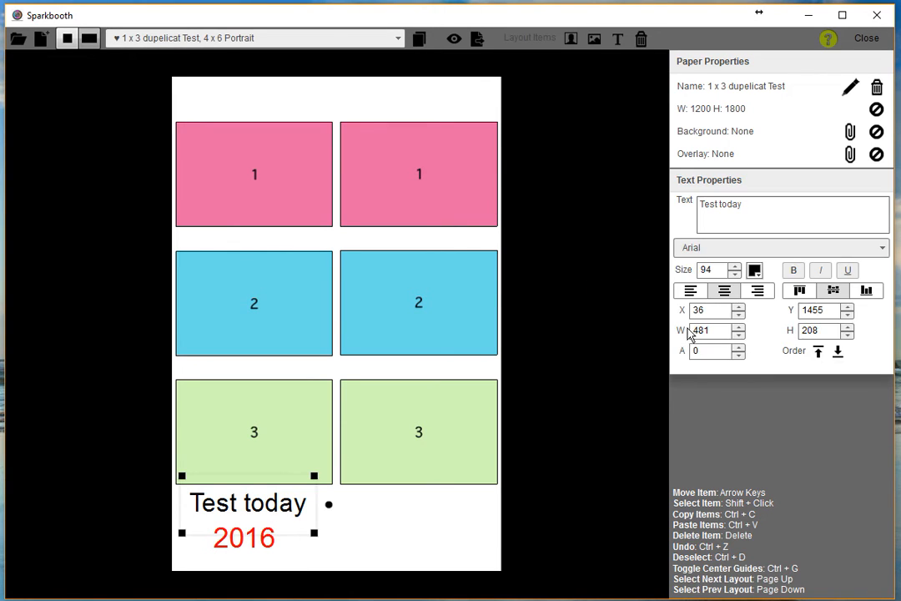
click(755, 272)
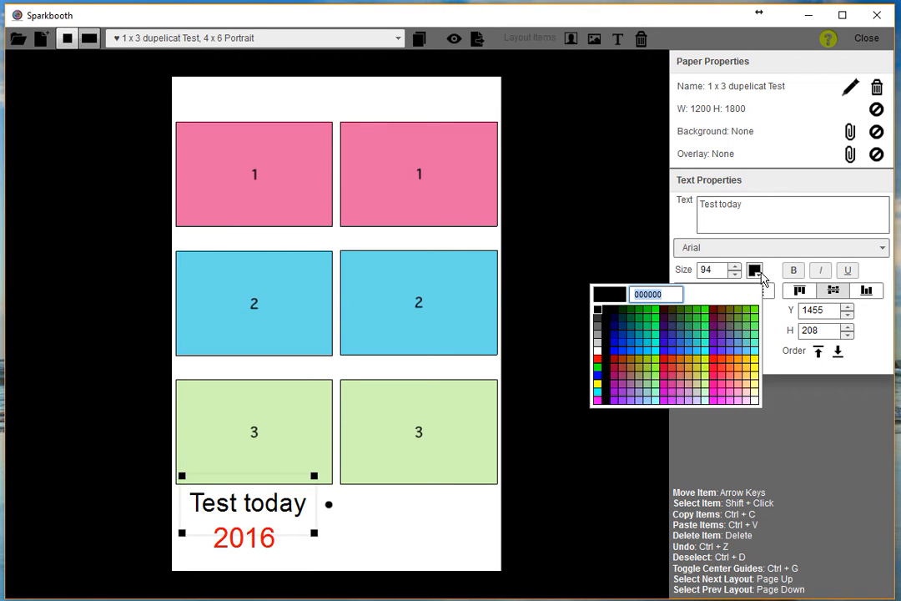
click(672, 350)
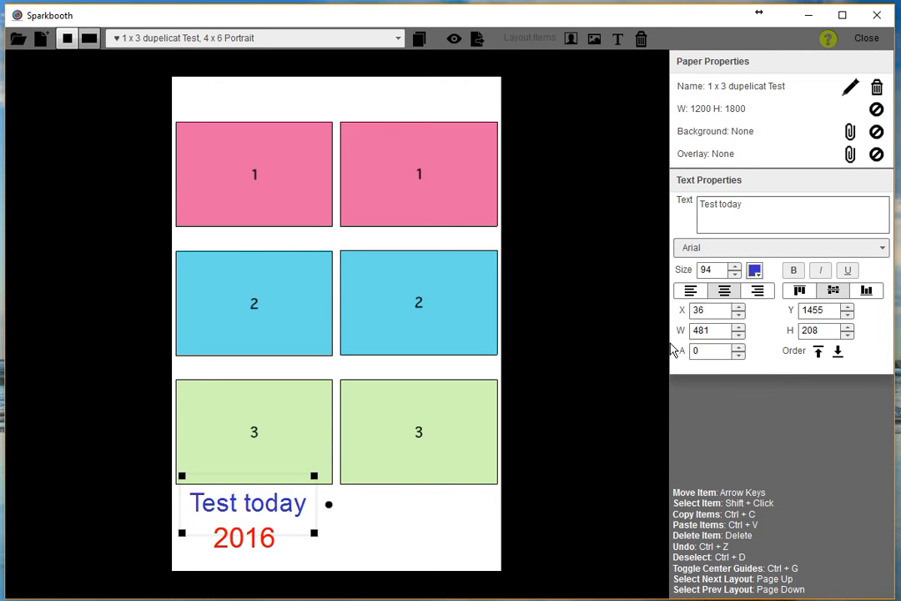
click(429, 525)
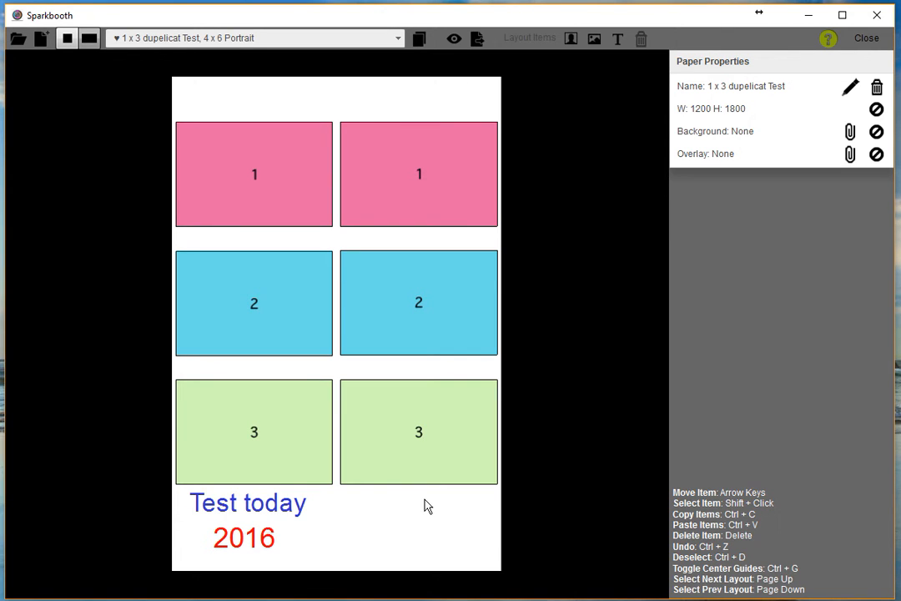
Step: Add a text item reading "Test Today" below the right shot 3 photo, at about X 633, Y 1514
click(618, 38)
drag(354, 316, 409, 465)
drag(398, 522, 417, 513)
click(763, 203)
drag(763, 204, 426, 189)
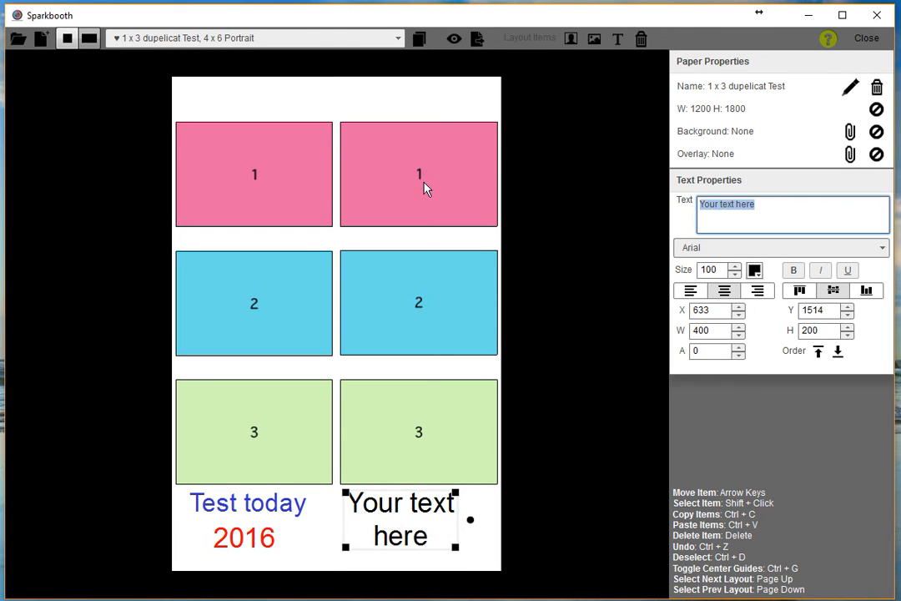
text(e)
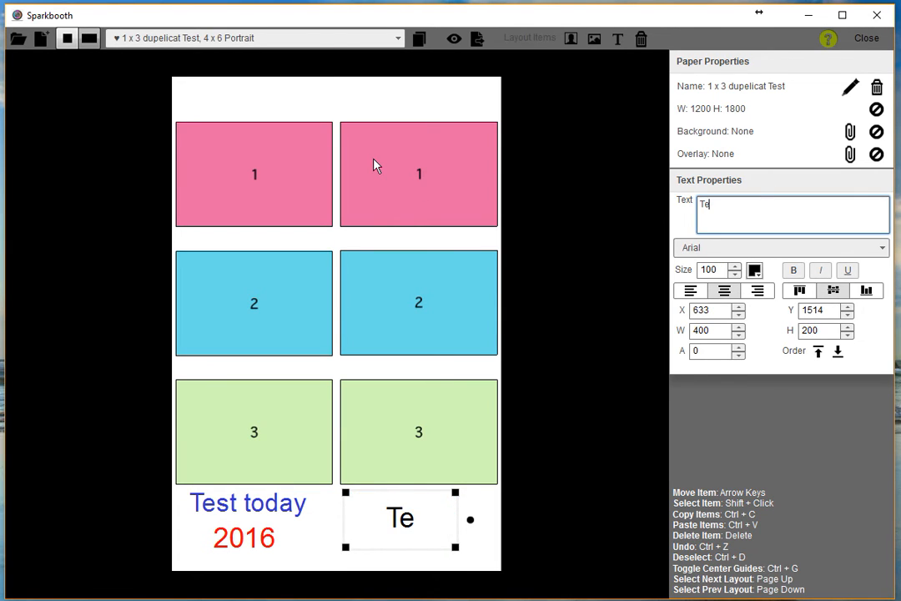
text(st T)
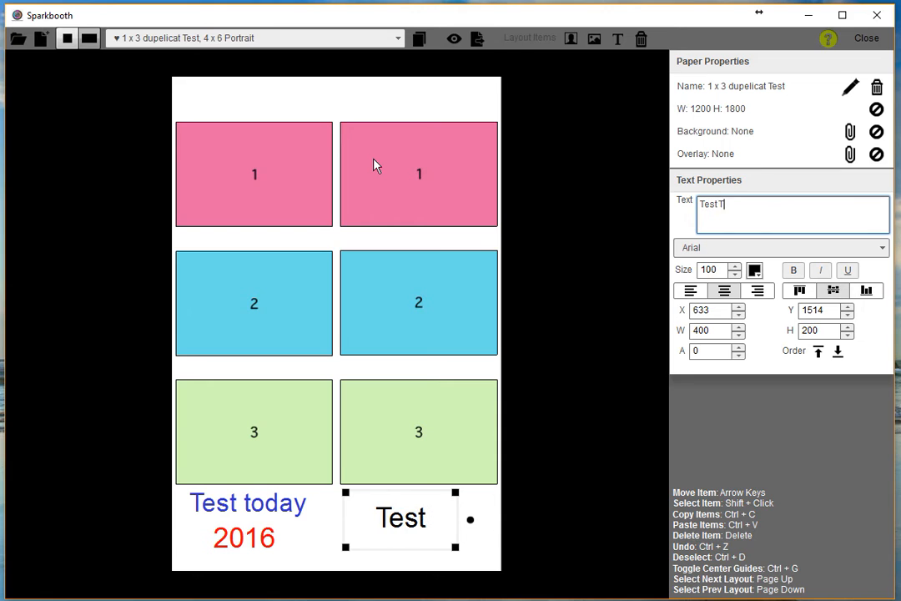
text(oday)
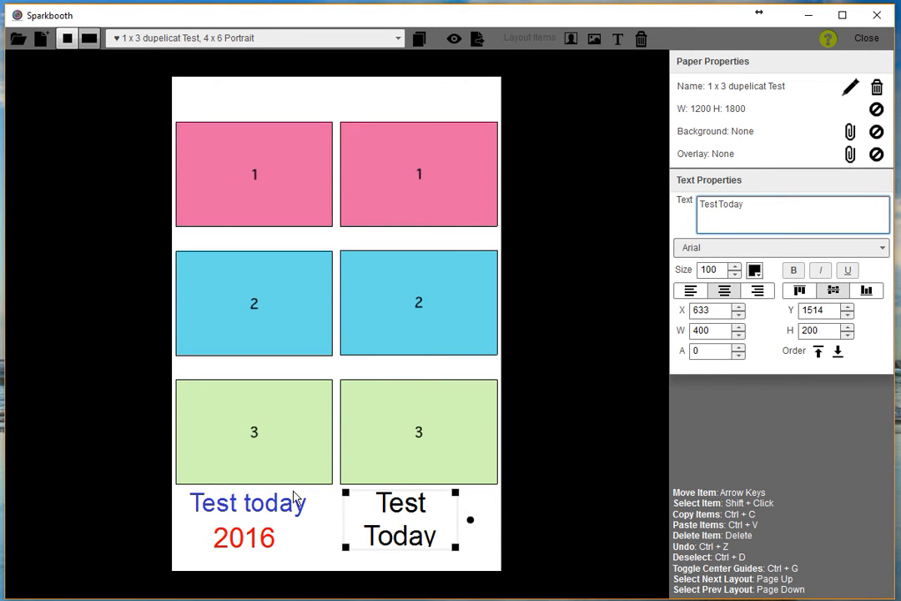
Step: Set the right "Test Today" text to size 94, matching the left caption, and fit it on one line in a box about 490 by 170
click(288, 519)
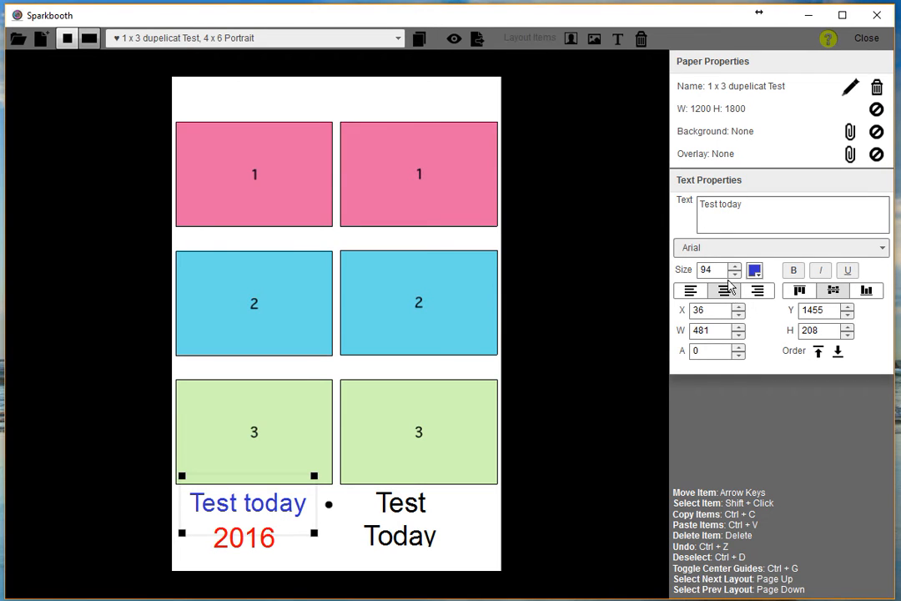
click(399, 512)
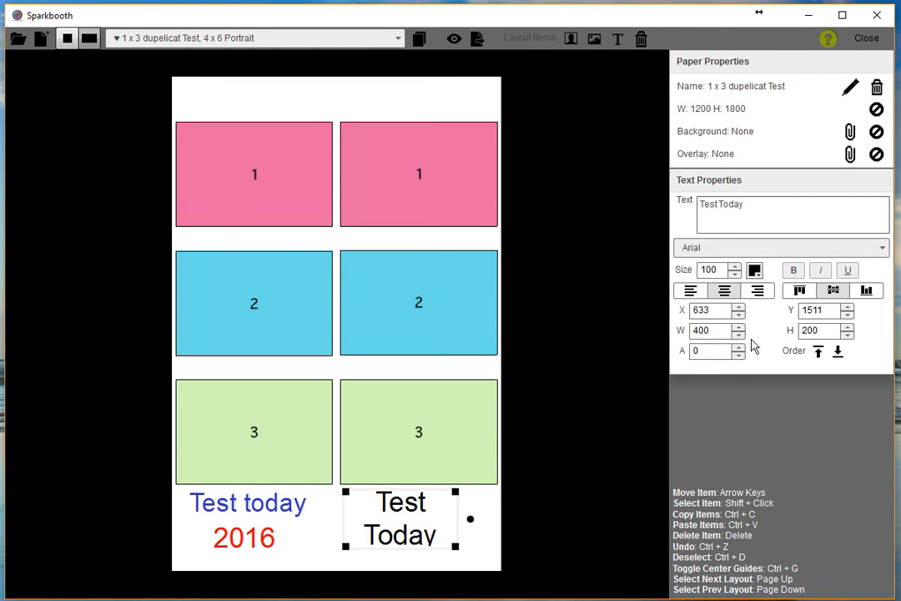
click(734, 274)
click(734, 274)
click(735, 274)
click(735, 274)
click(735, 274)
click(734, 273)
click(734, 274)
click(735, 274)
click(734, 268)
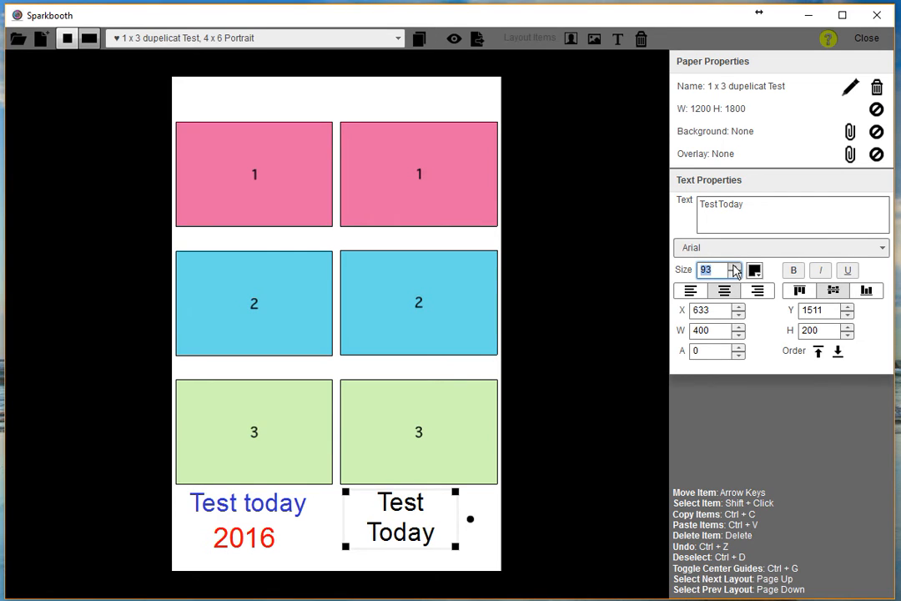
click(734, 268)
drag(455, 545, 450, 516)
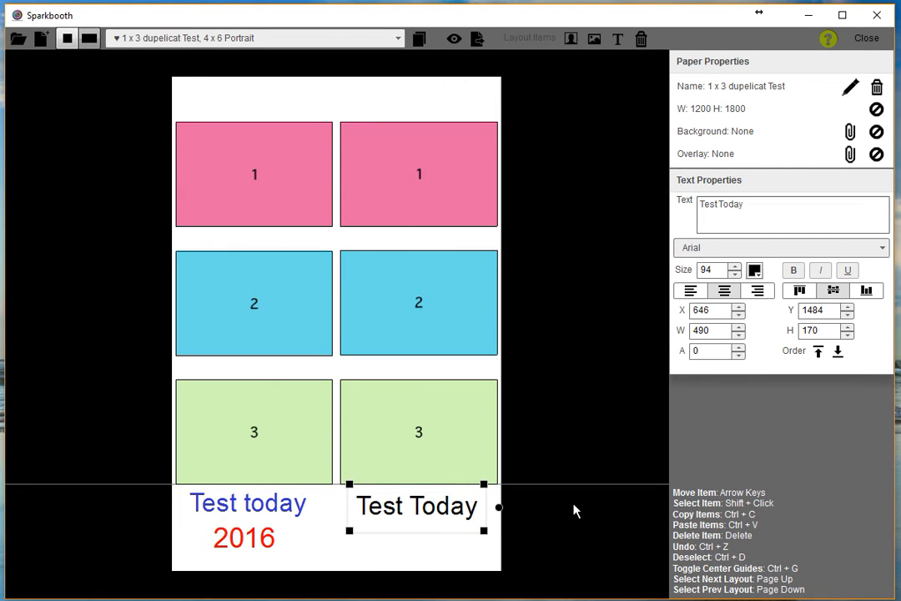
click(574, 534)
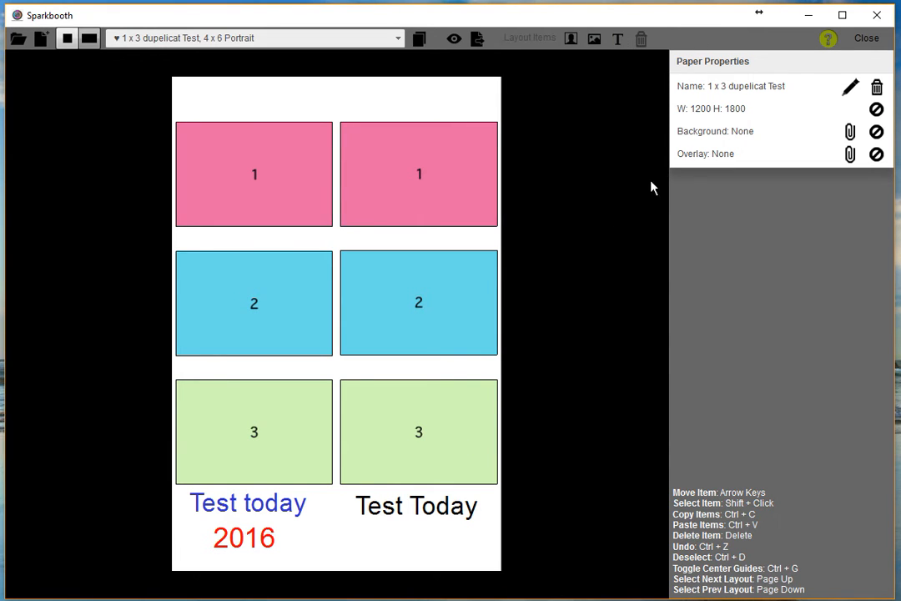
Step: Change the colour of the right "Test Today" text to the same blue as the left caption
click(441, 516)
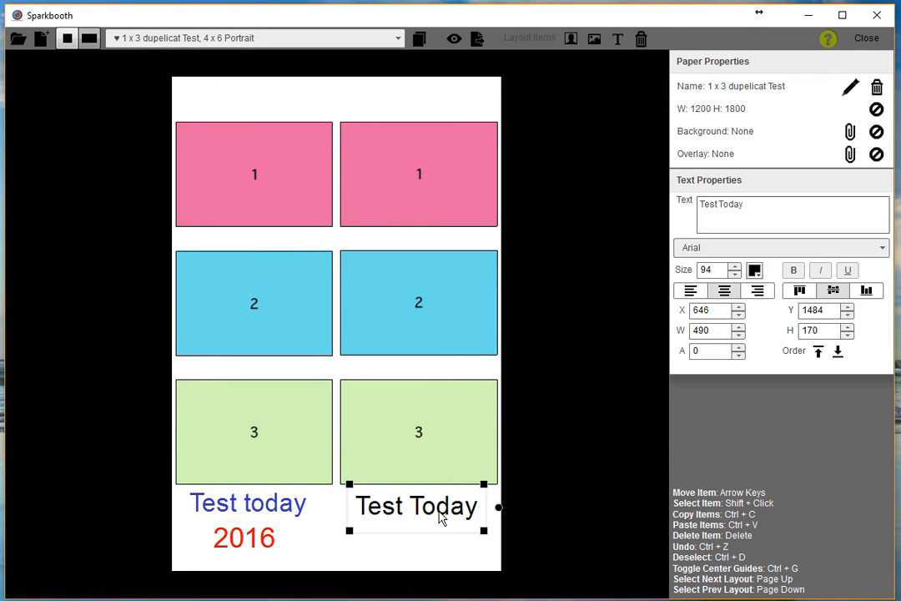
click(754, 269)
click(674, 349)
click(397, 569)
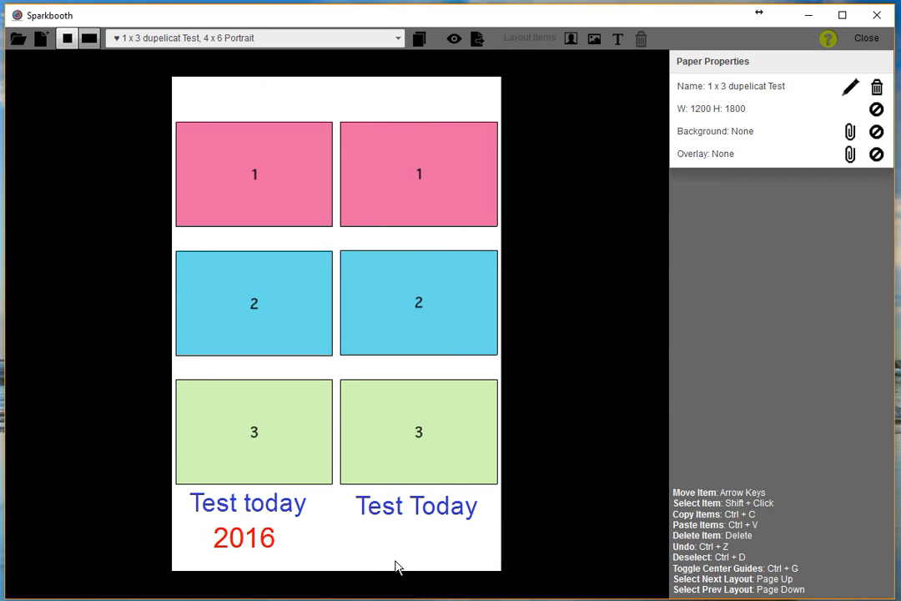
Step: Add a red text item reading "2016" beneath the right "Test Today" text, at about X 682, Y 1599
click(616, 43)
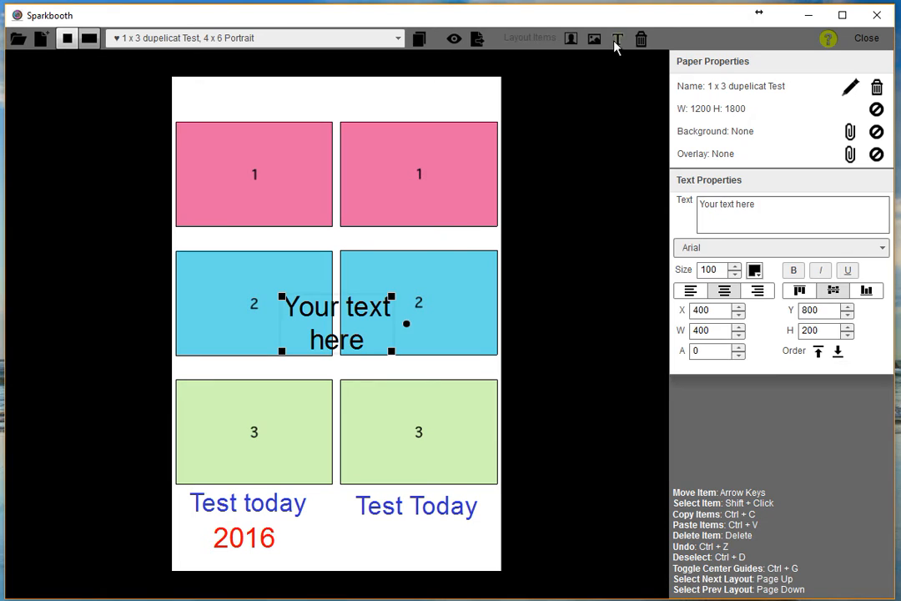
drag(779, 205, 587, 215)
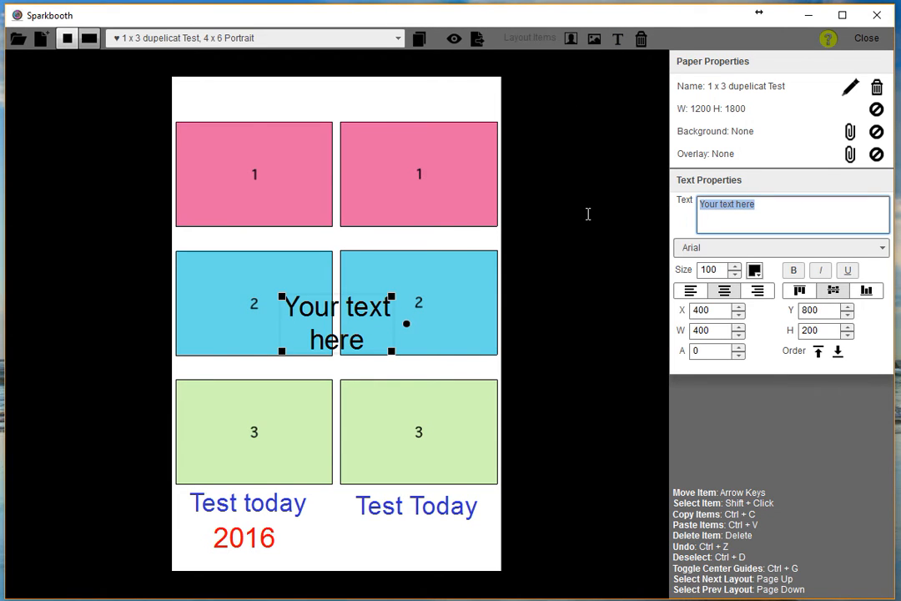
text(2016)
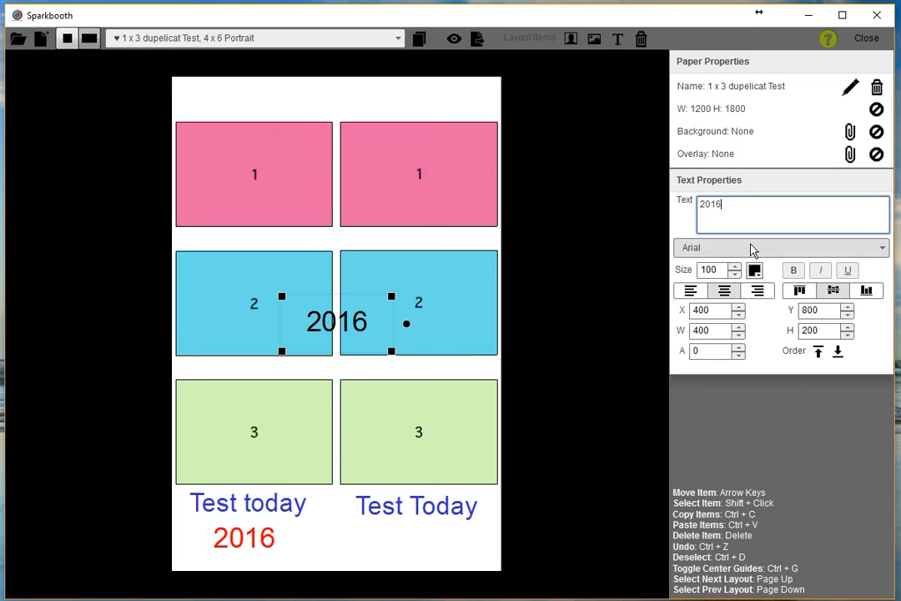
click(755, 269)
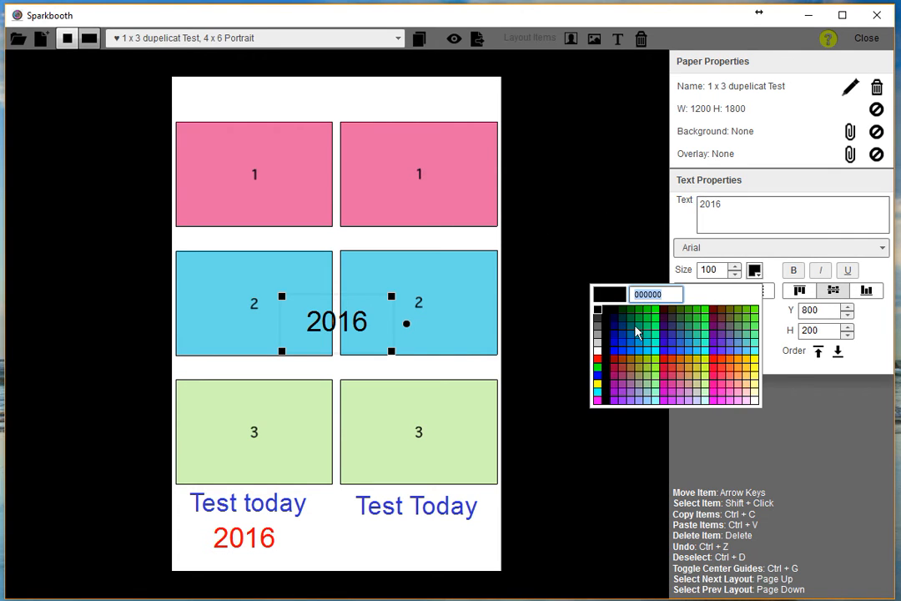
click(597, 359)
drag(314, 328, 410, 545)
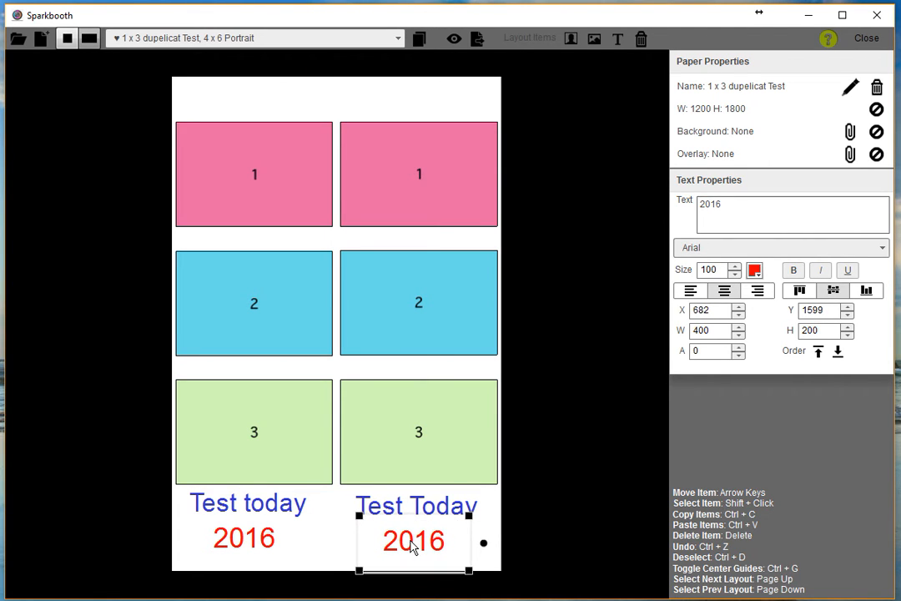
click(314, 535)
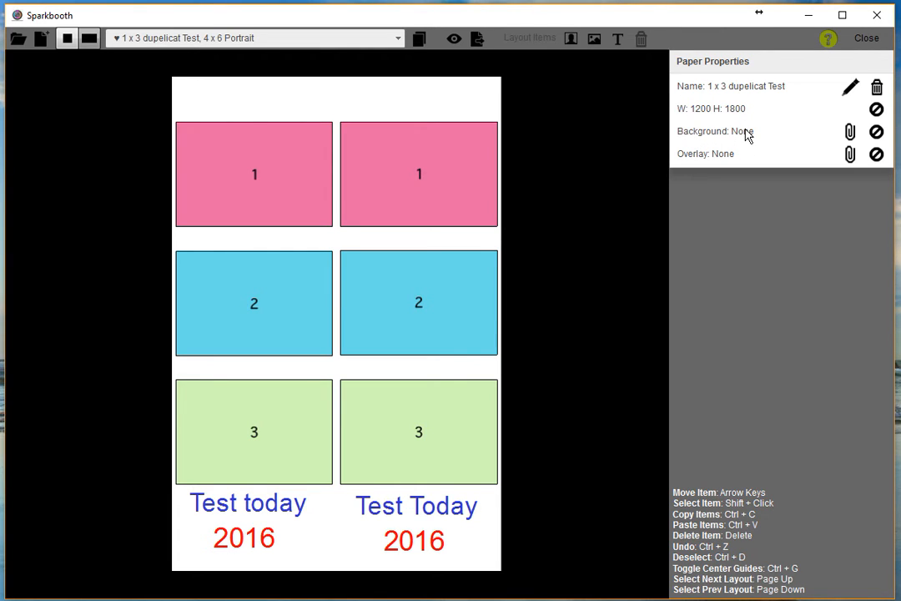
Step: Try picture 10 from the Pictures folder as the paper background, and remove that background again
click(851, 133)
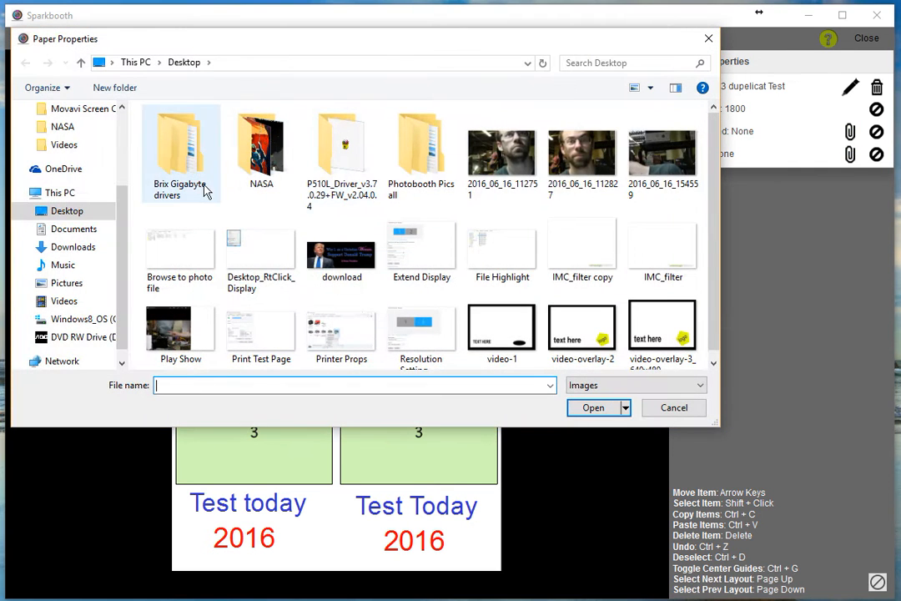
click(67, 284)
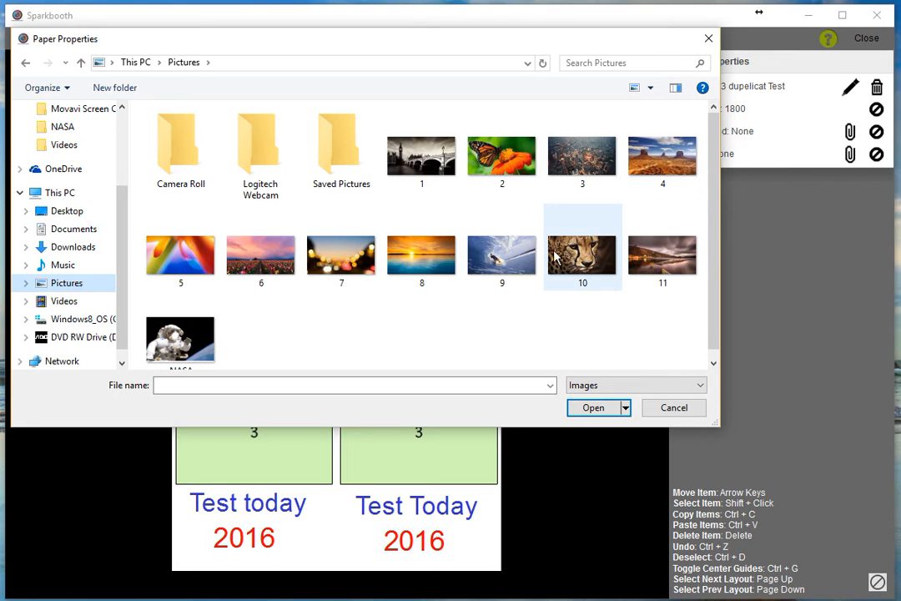
double_click(571, 257)
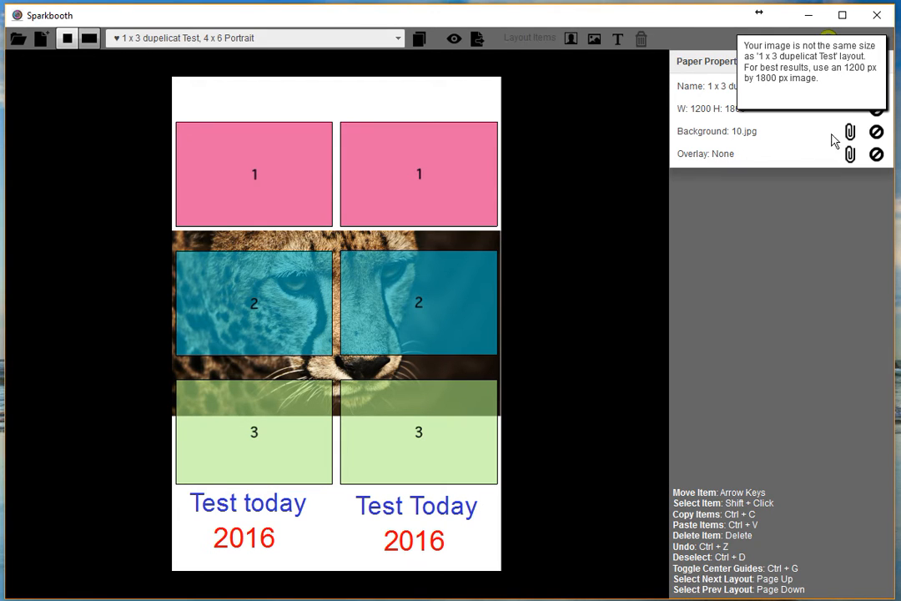
click(876, 131)
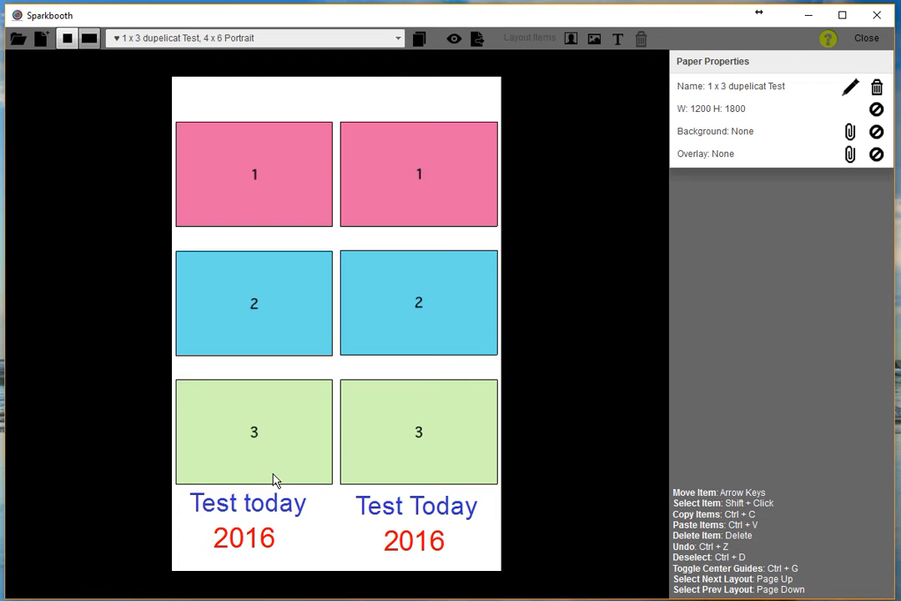
Step: Try picture 5 from the Pictures folder as the paper overlay, and clear the overlay again
click(849, 156)
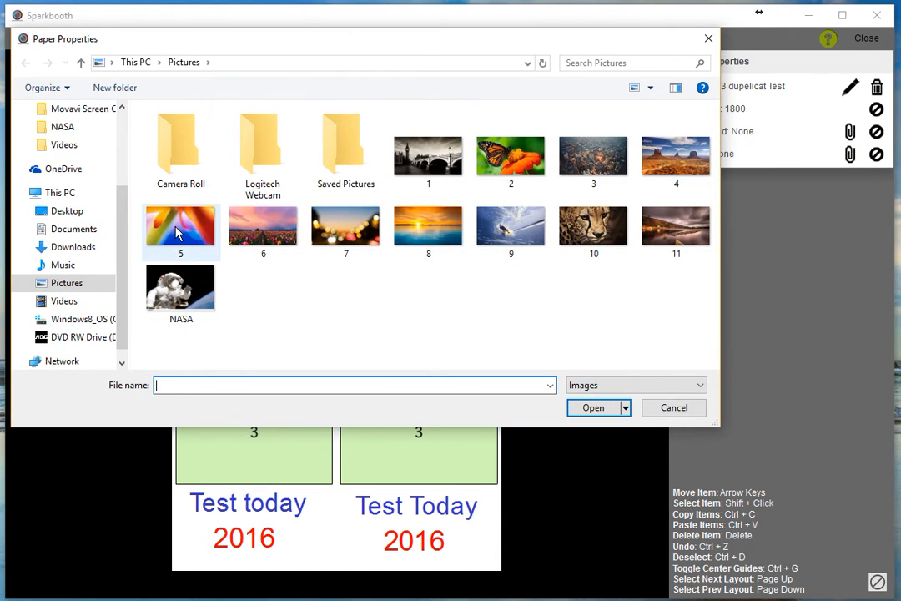
click(173, 237)
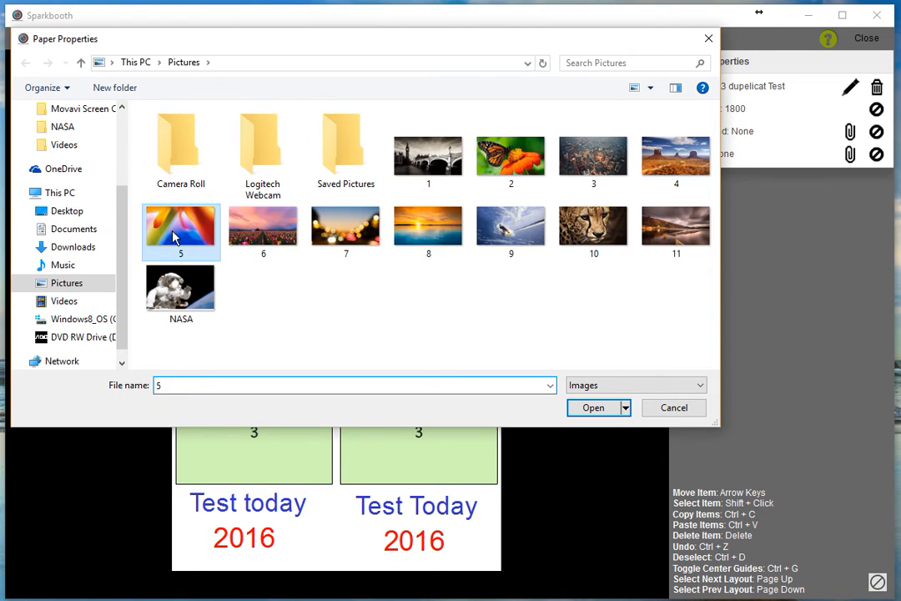
double_click(174, 237)
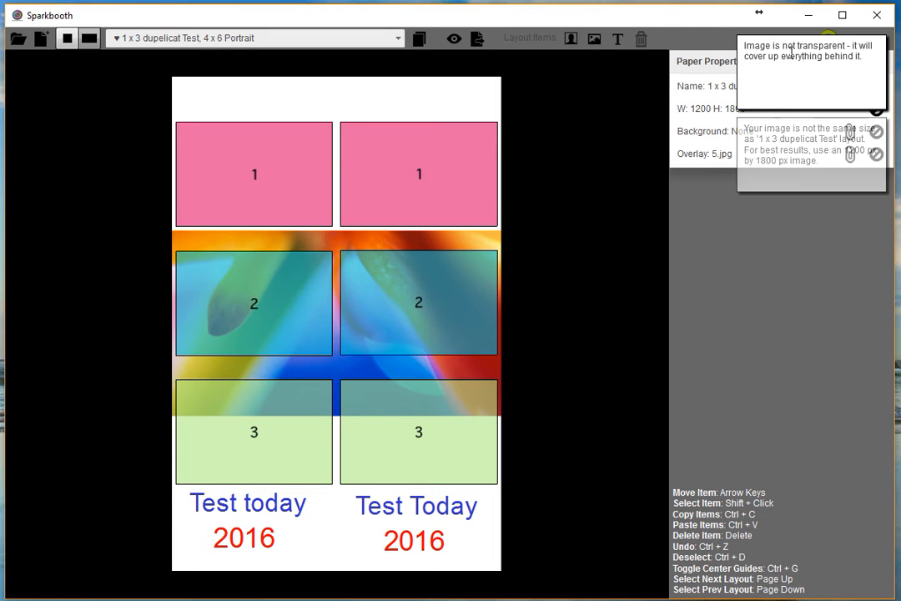
click(876, 153)
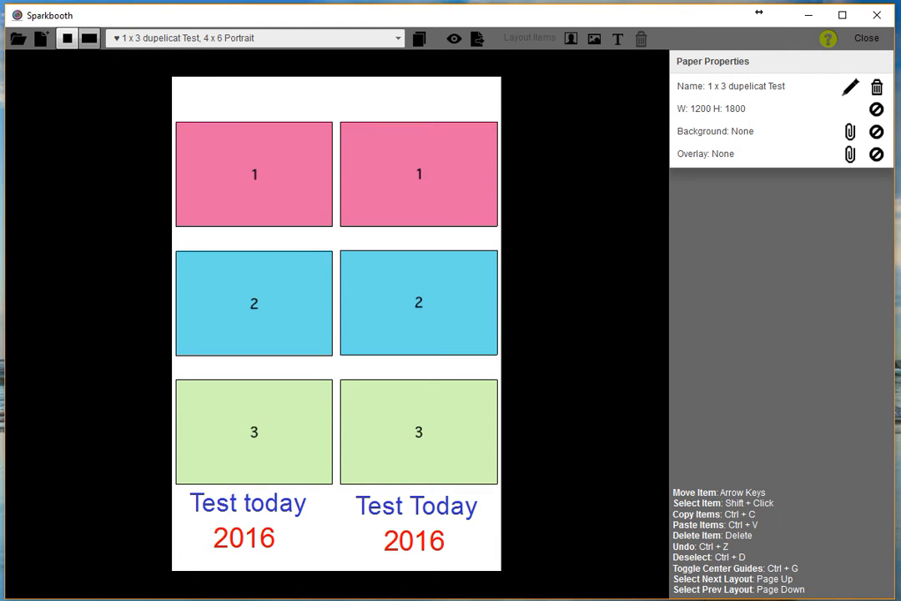
Step: Add picture 8 from the Pictures folder as a layout image and rotate it to about 89 degrees
click(595, 40)
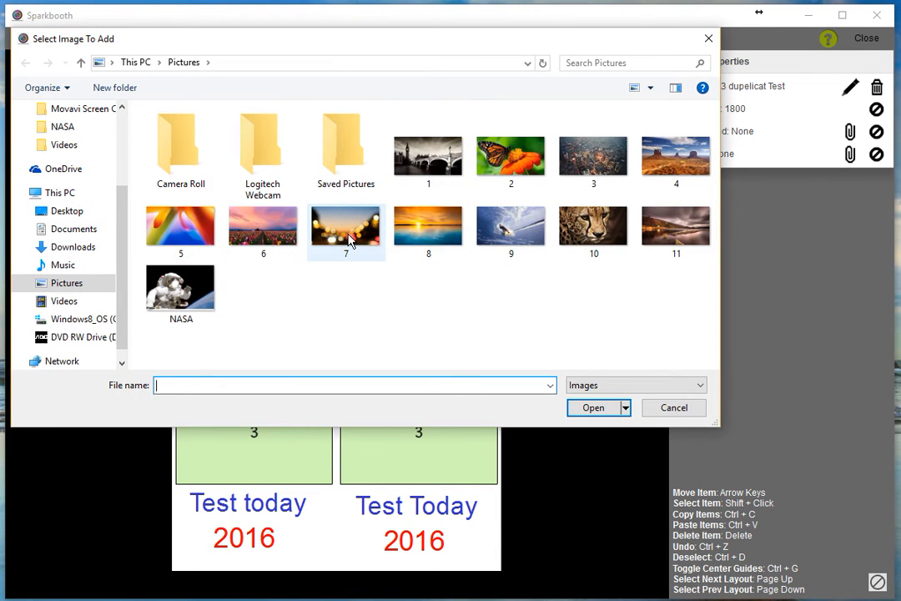
double_click(437, 237)
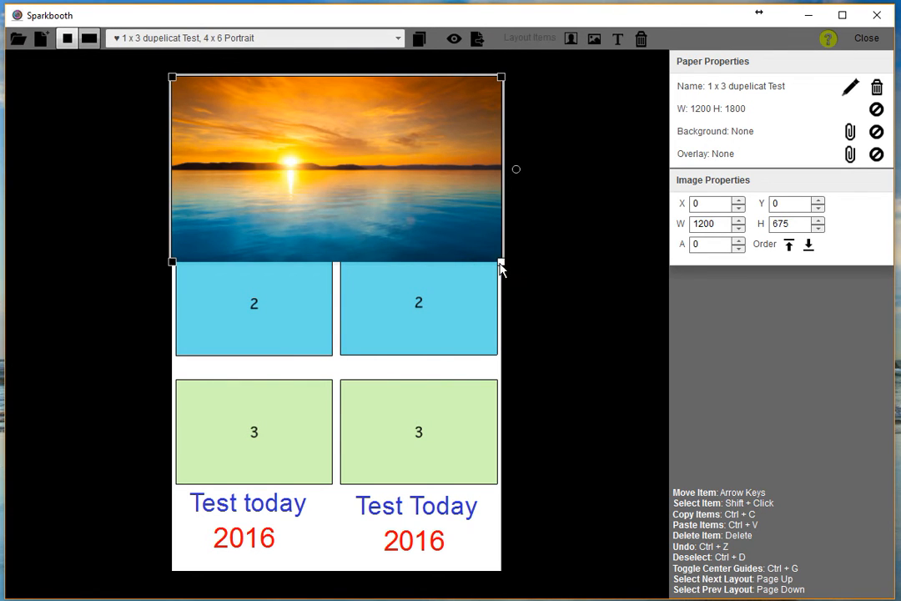
drag(519, 174, 338, 467)
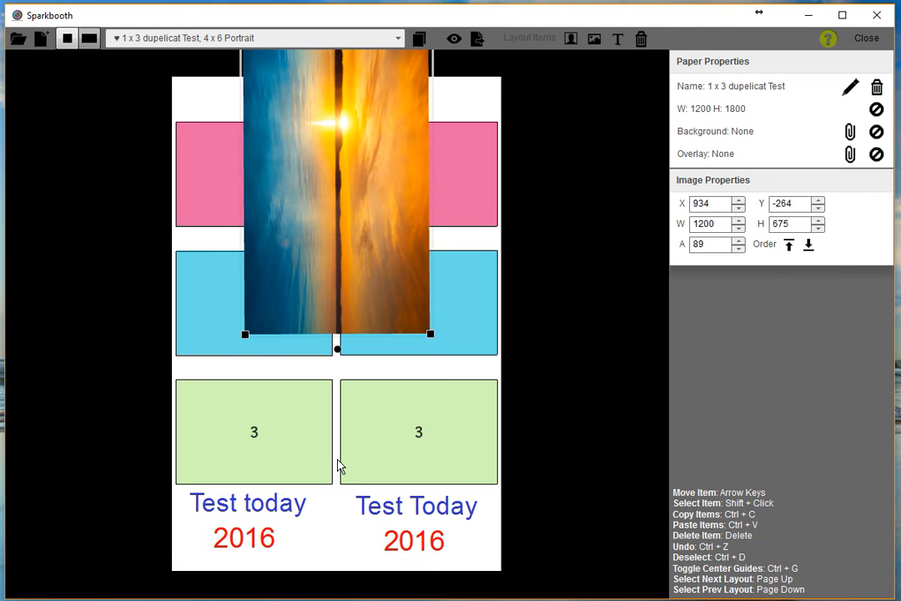
Step: Enlarge the rotated sunset image to about 1200 by 1217 and position it over the whole paper
drag(247, 340, 210, 573)
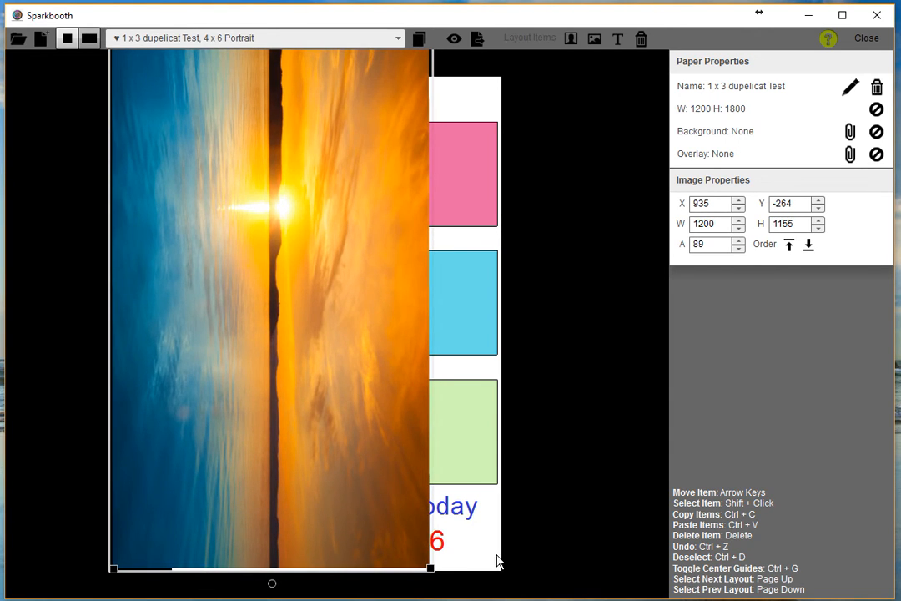
drag(350, 442, 312, 270)
drag(486, 568, 533, 597)
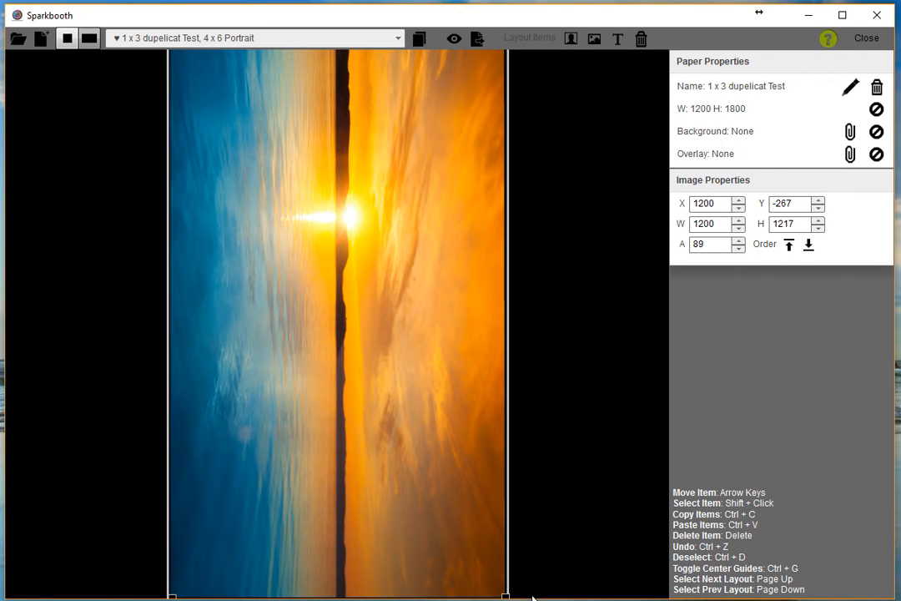
drag(390, 431, 384, 430)
click(586, 367)
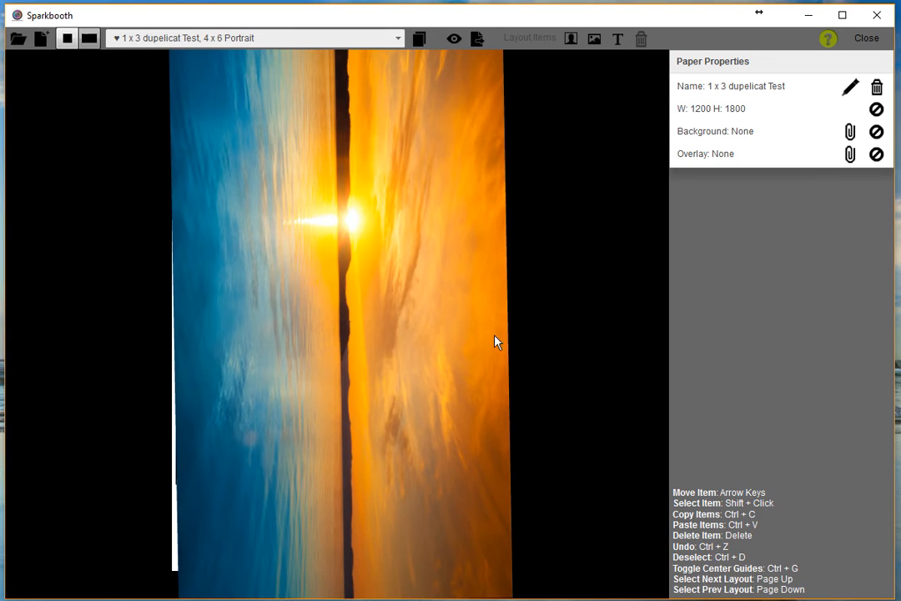
Step: Shift the sunset image to about X 1186, Y -283 and send it behind the photos and captions
click(396, 296)
drag(391, 426, 386, 430)
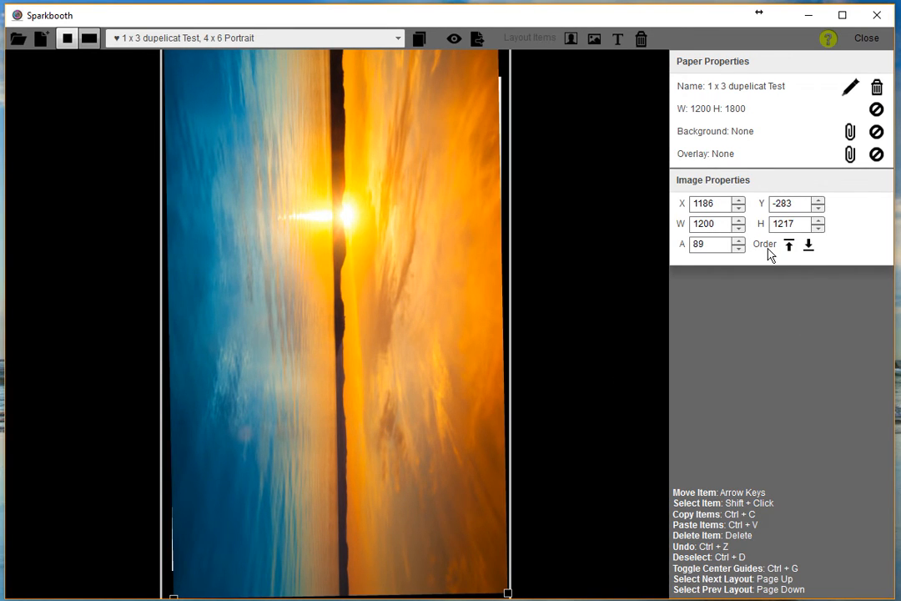
click(809, 247)
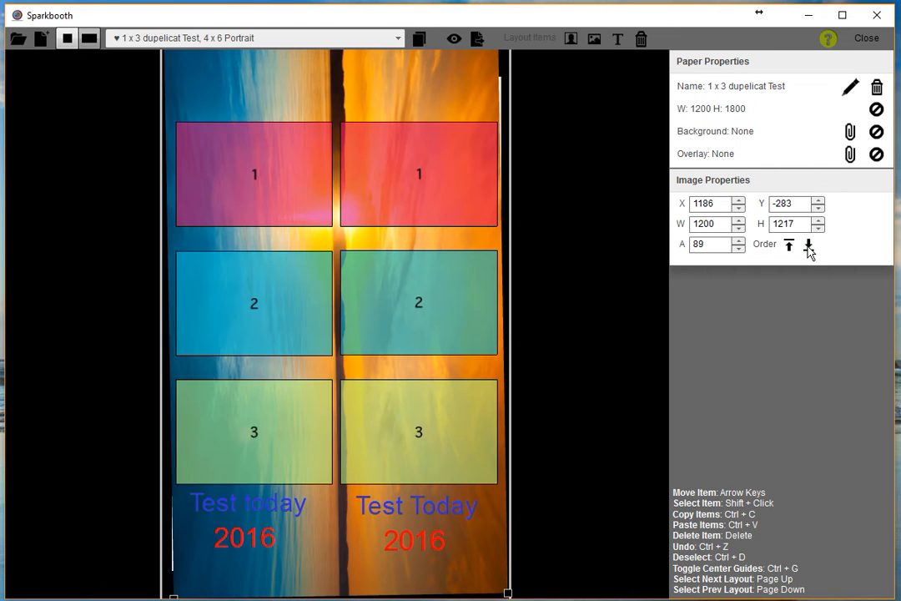
click(635, 265)
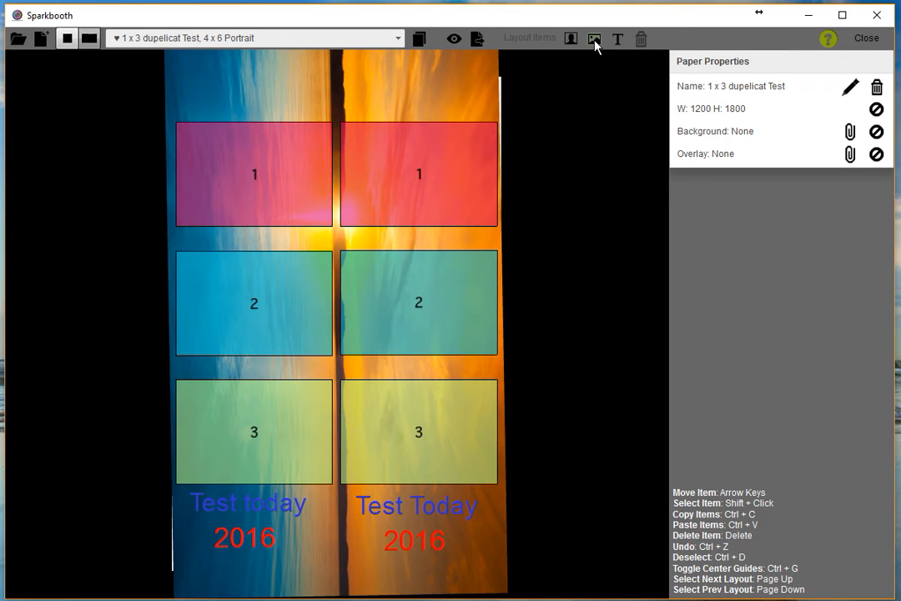
Step: Try to shift and straighten the rotated sunset image so that it covers the paper's edges without white gaps
drag(404, 106, 410, 107)
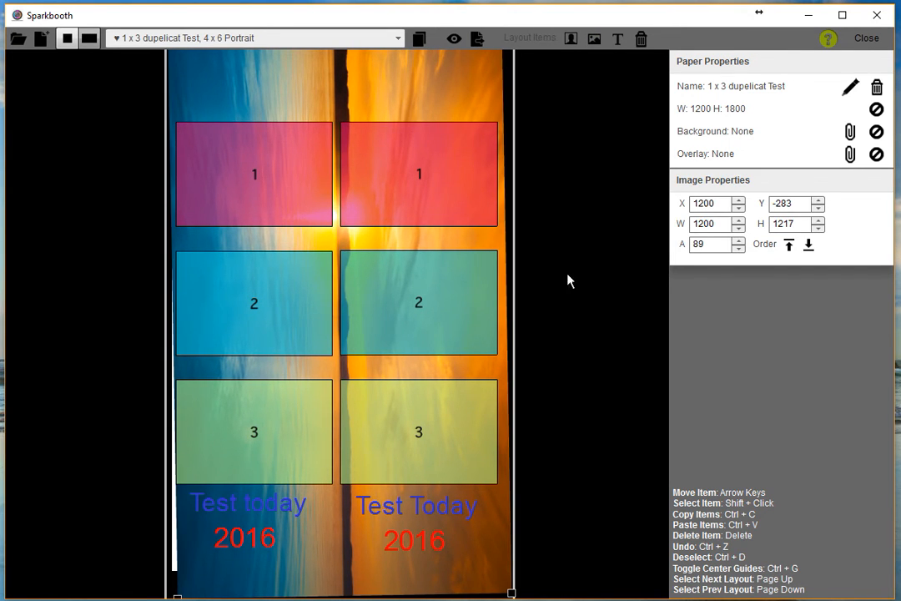
drag(494, 560, 474, 550)
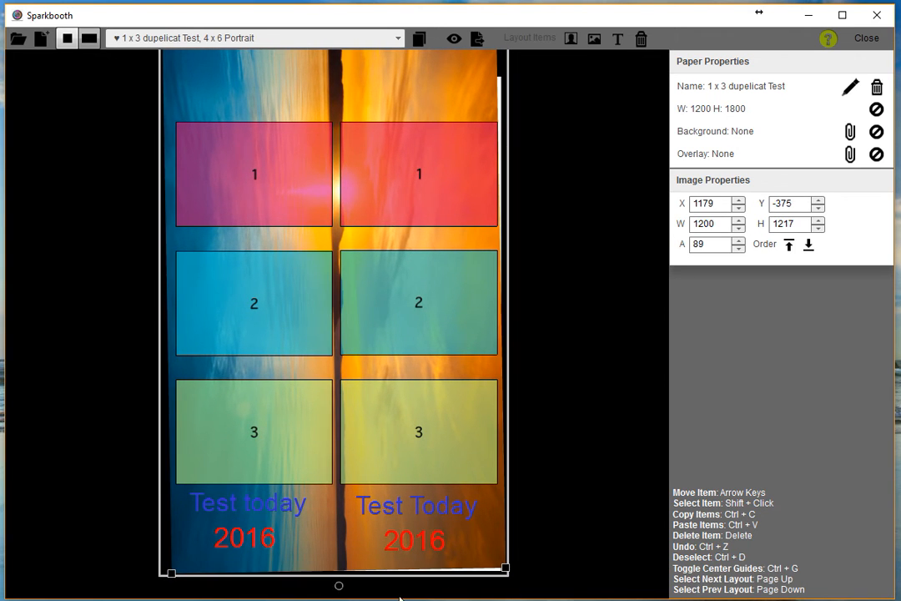
drag(339, 589, 337, 585)
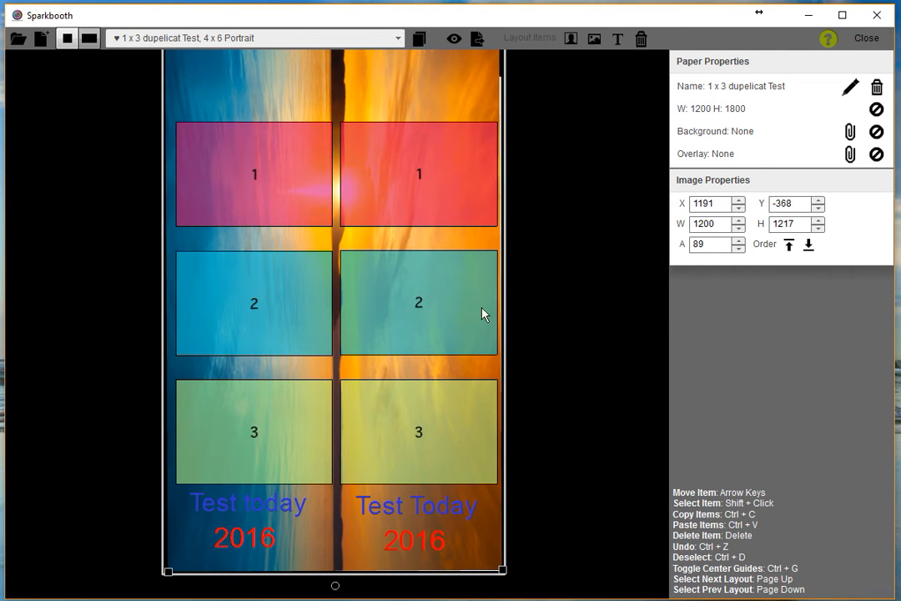
drag(444, 243, 447, 258)
click(564, 271)
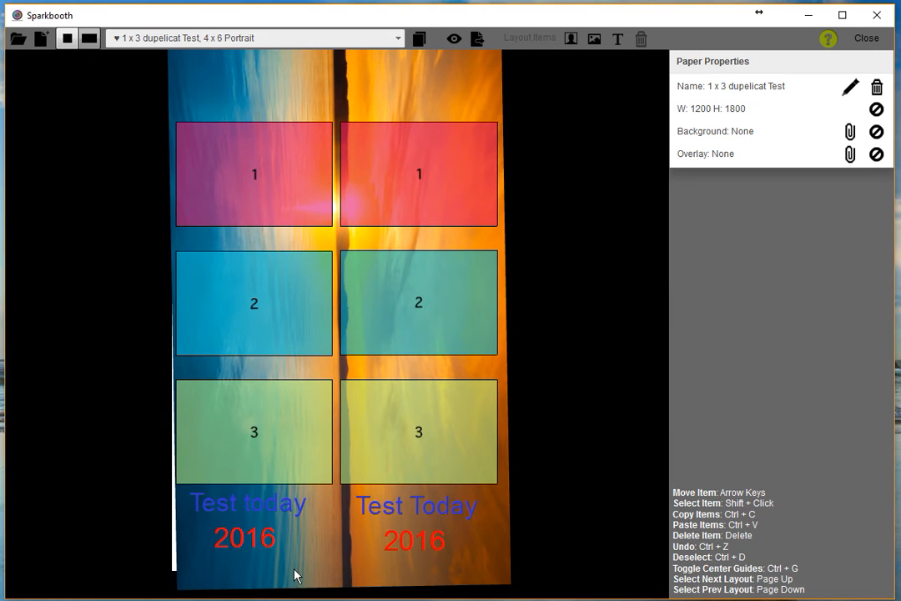
click(334, 81)
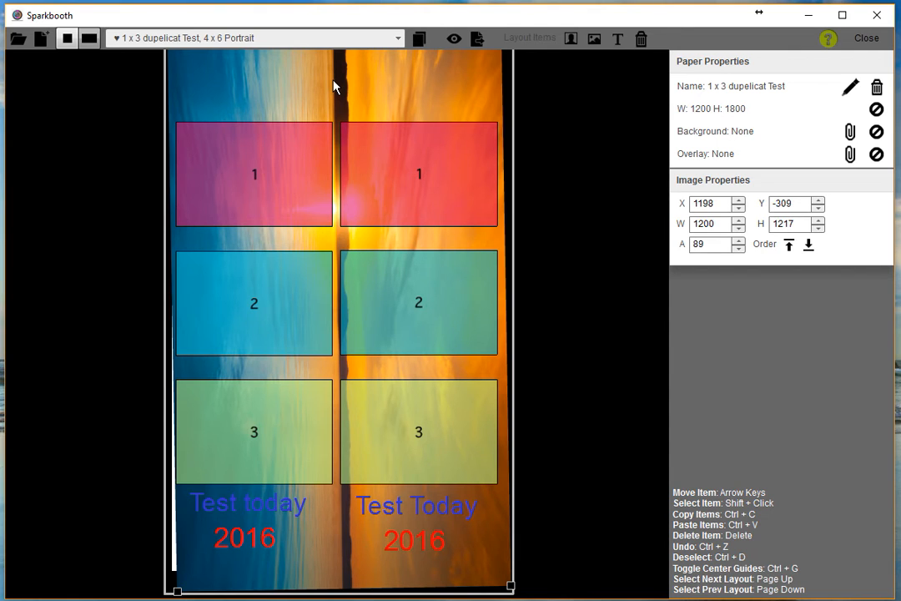
drag(369, 64, 361, 67)
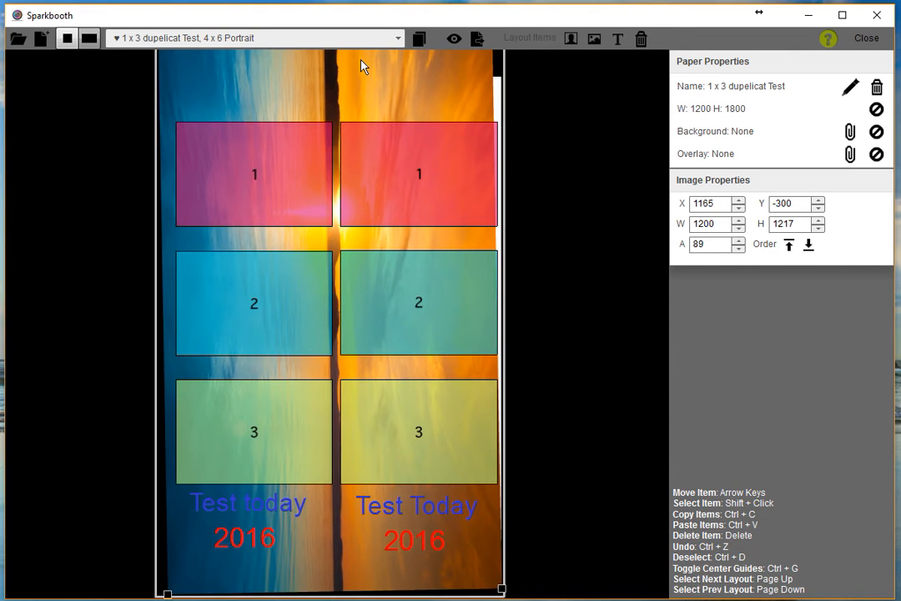
drag(370, 95, 372, 68)
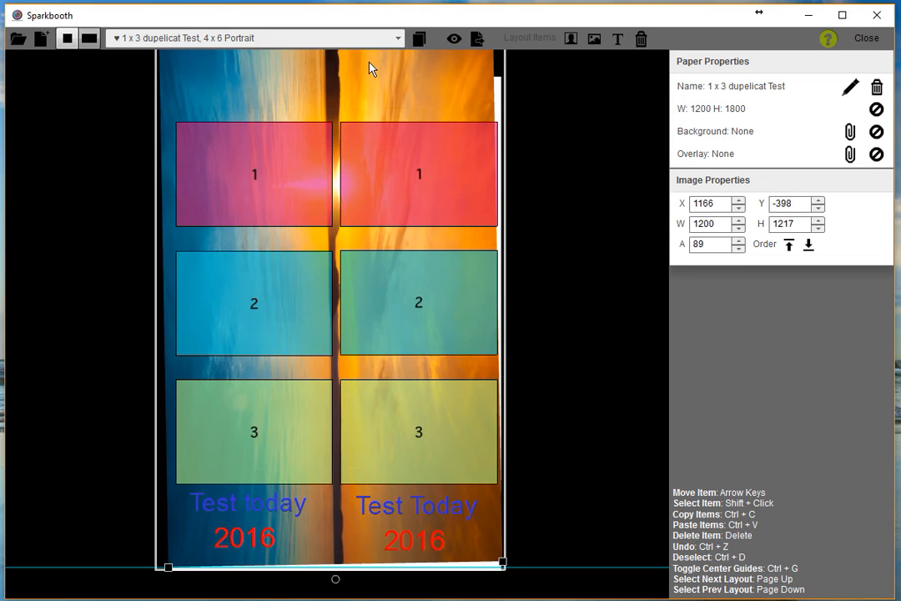
Step: Undo the sunset image's enlargement and shrink it to about 370 by 208 off the paper's upper left corner
click(336, 582)
key(ctrl+z)
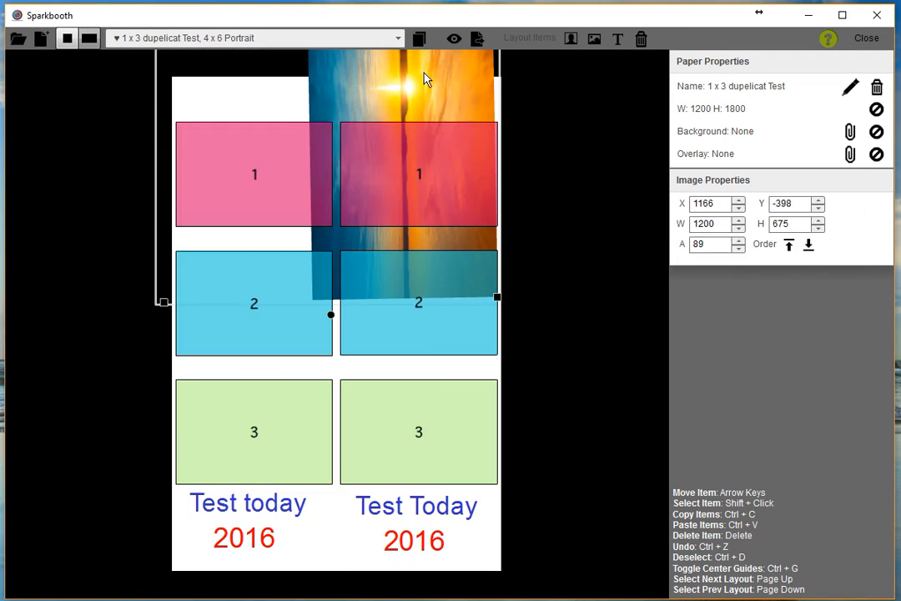
drag(415, 106, 175, 146)
drag(259, 336, 197, 172)
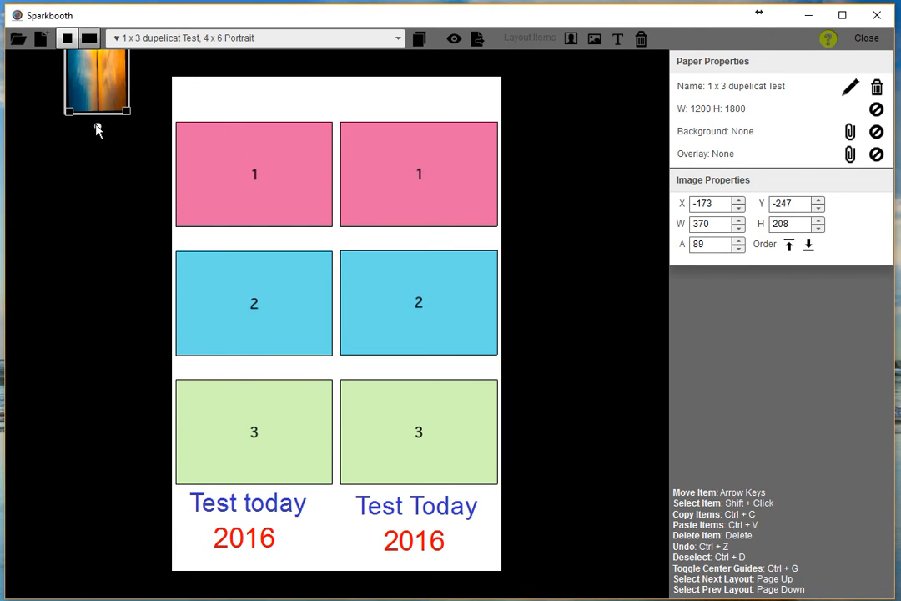
Step: Rotate the small sunset image back to landscape, at an angle of about -1 degree
click(136, 102)
click(96, 98)
drag(99, 127, 160, 57)
Step: Move the sunset image above the left shot 1 photo and shrink it to about 258 by 145
drag(58, 72, 310, 534)
drag(191, 304, 222, 111)
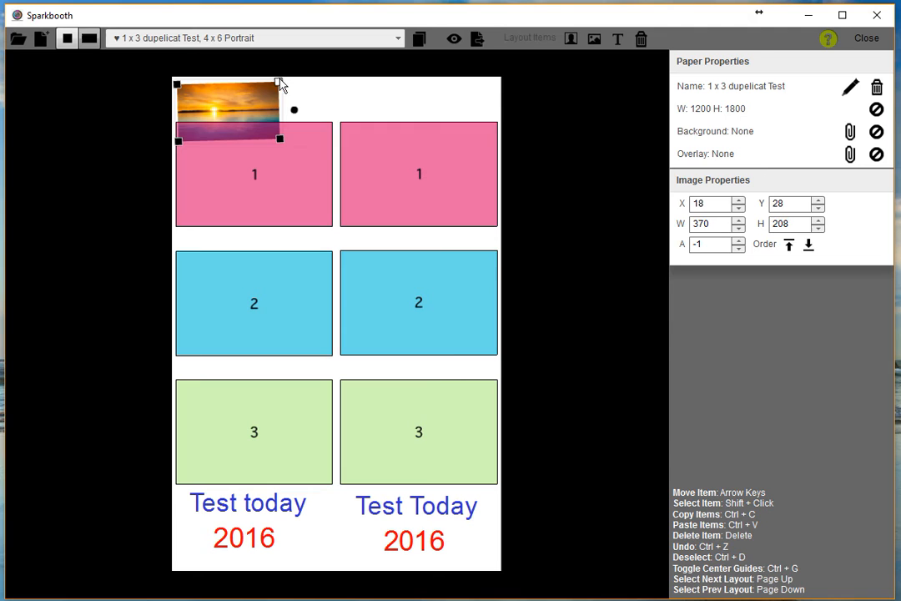
drag(276, 84, 215, 95)
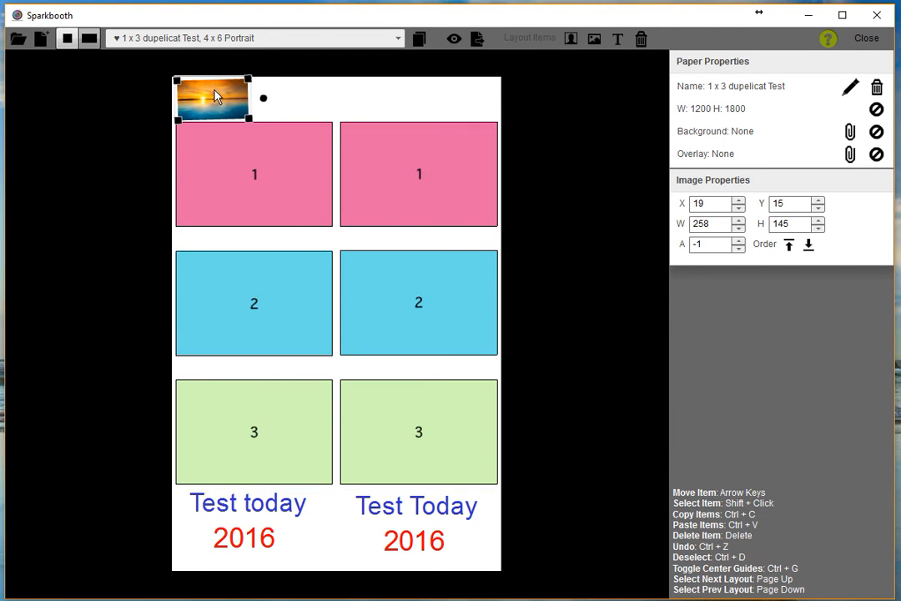
click(343, 104)
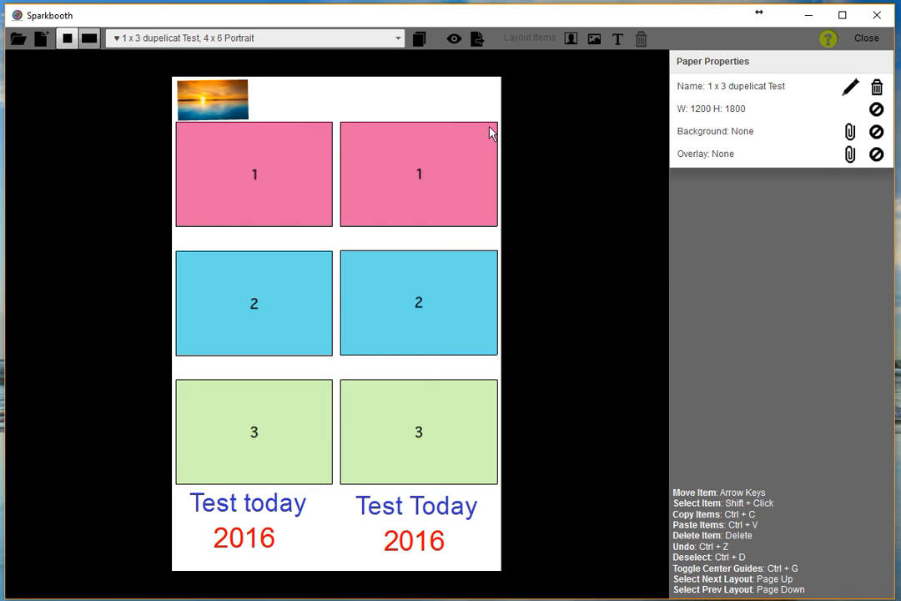
Step: Add picture 8 a second time and place it above the right shot 1 photo, about 266 by 149 at X 637, Y 7
click(595, 40)
double_click(426, 223)
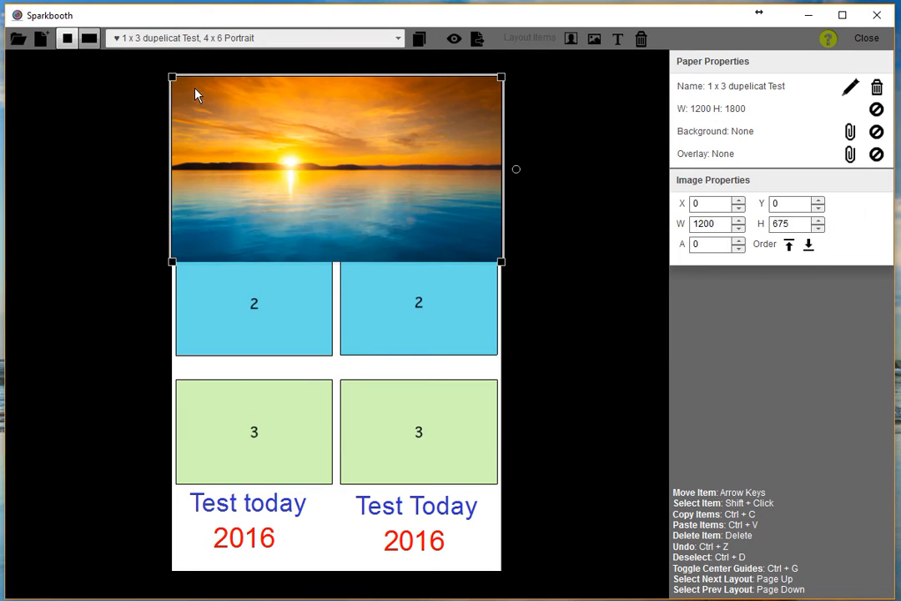
drag(175, 80, 375, 100)
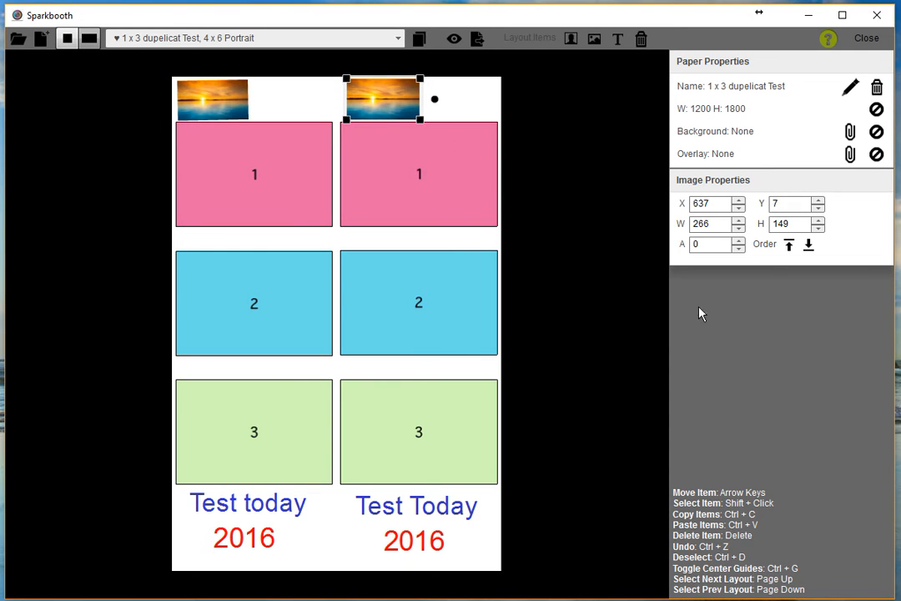
click(592, 311)
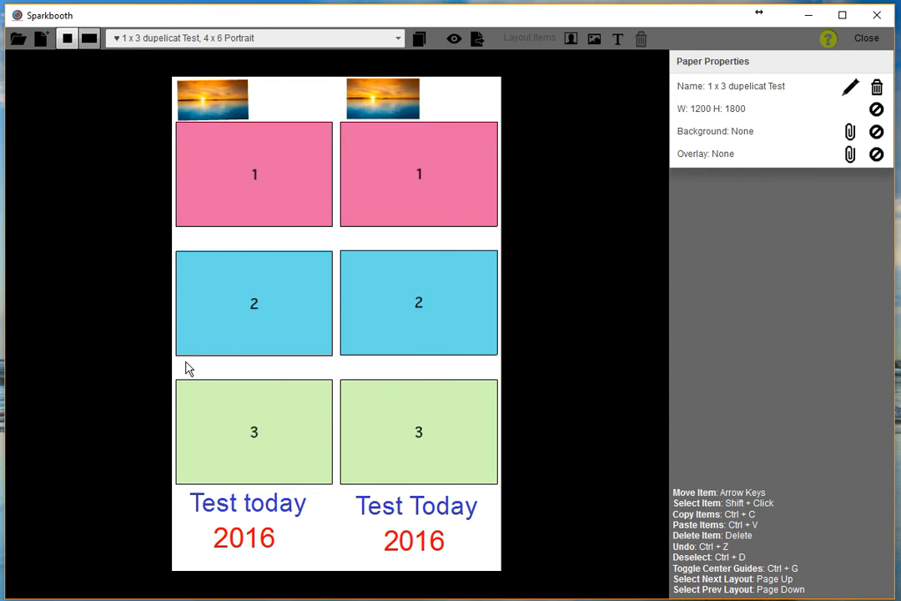
Step: Straighten the left sunset image to 0 degrees and position it at X 20, Y 9
click(215, 110)
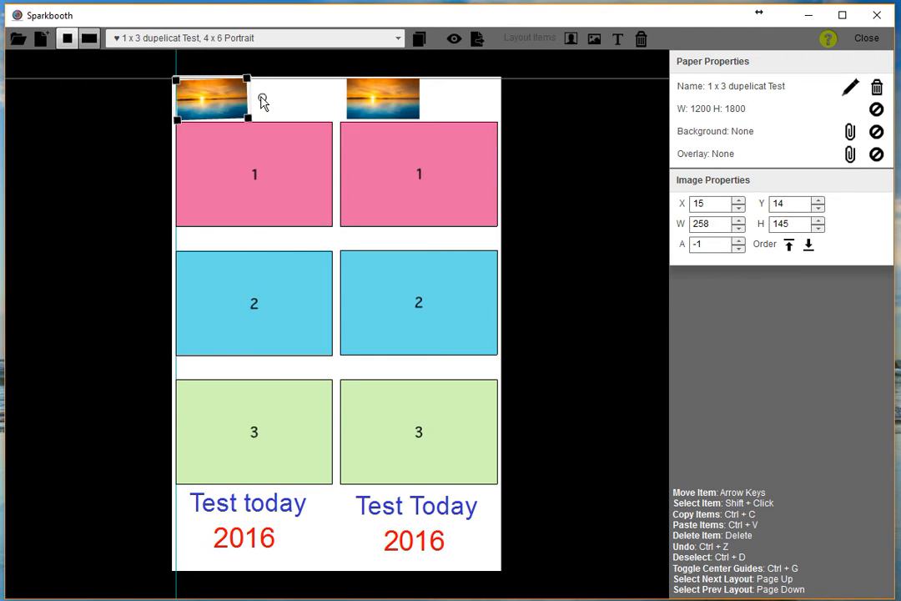
drag(262, 101, 262, 99)
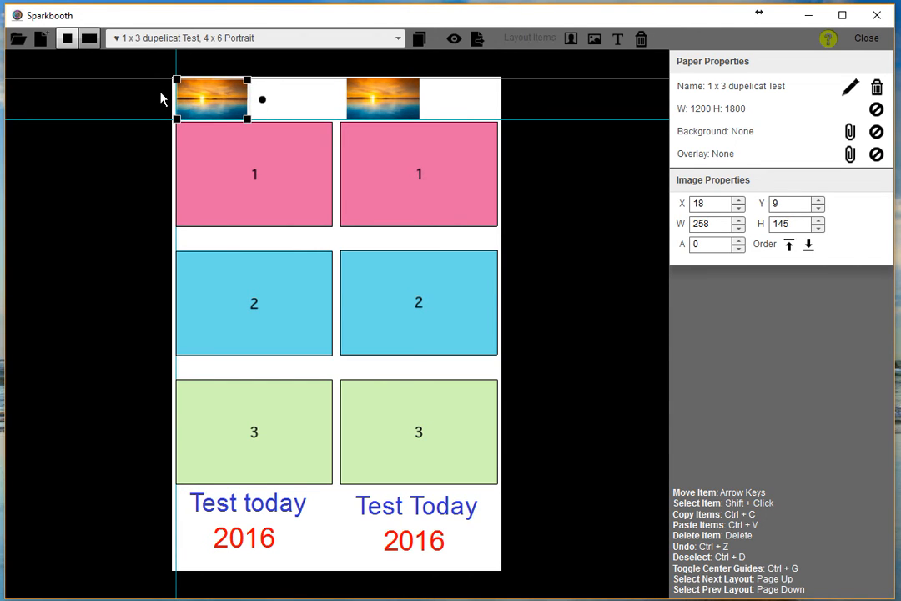
key(Right)
key(Right)
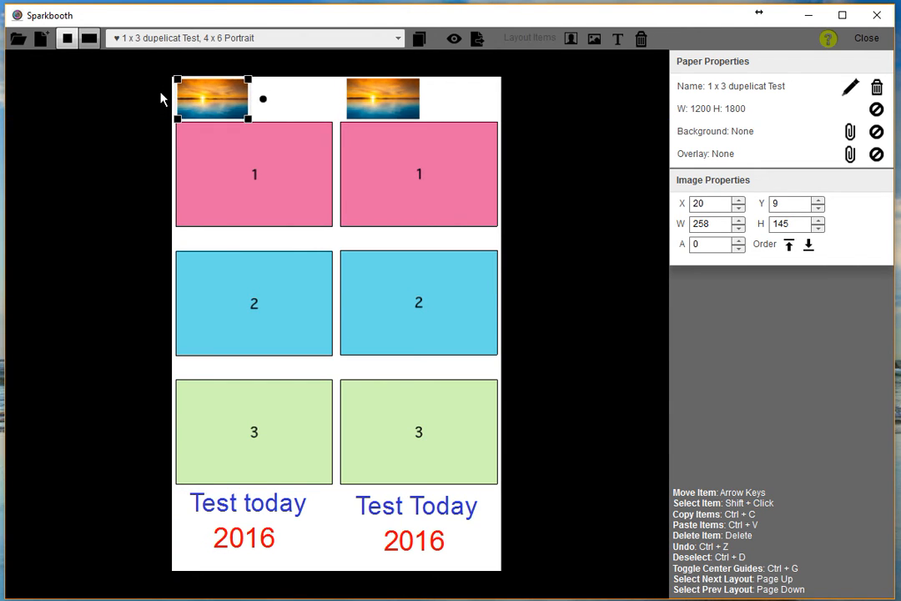
Step: Deselect the sunset image, and in the general settings set the photo preview duration to Off and disable starting in fullscreen
click(103, 132)
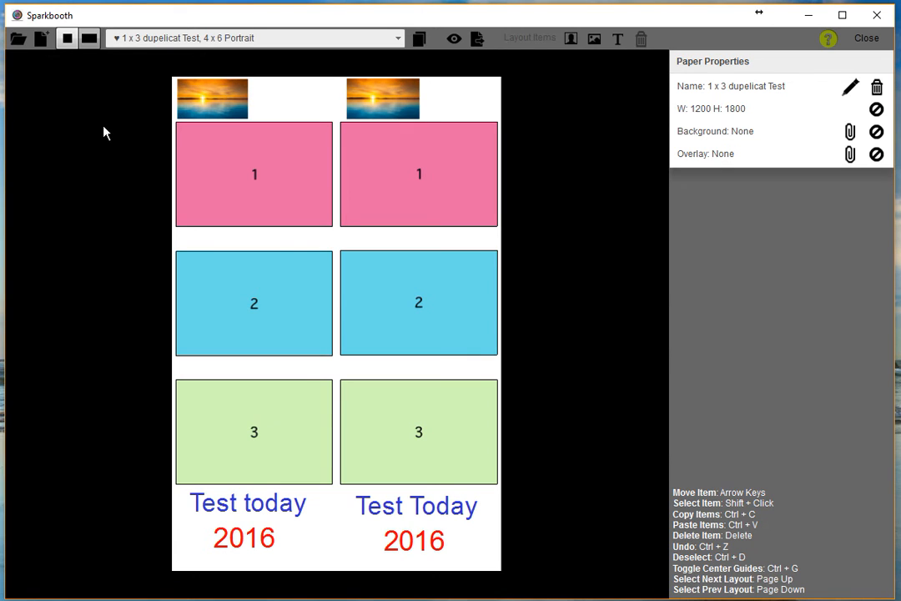
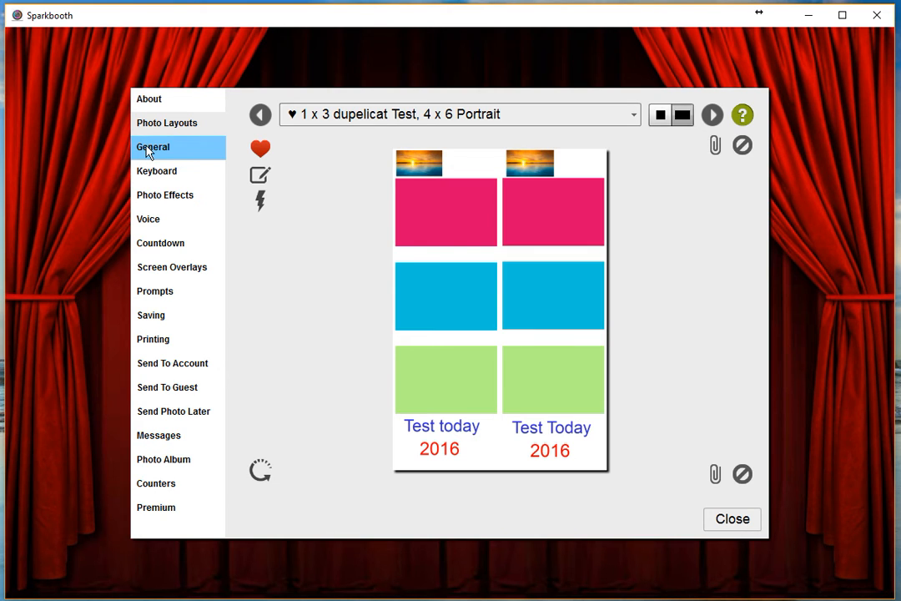
click(146, 151)
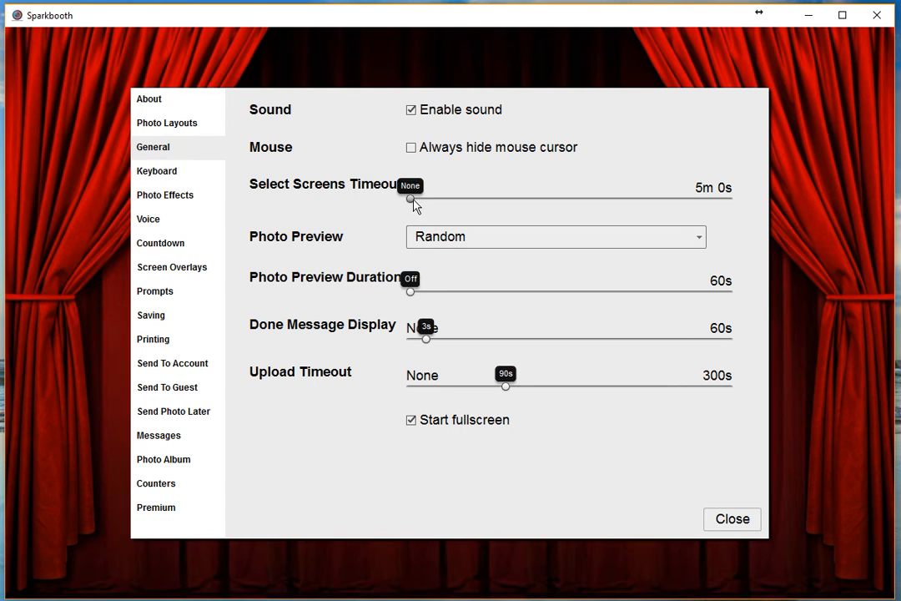
click(501, 241)
click(501, 240)
drag(421, 299, 398, 294)
mouse_move(513, 396)
click(411, 421)
Step: Enable the on-screen keyboard among the touch controls in the keyboard settings
click(162, 171)
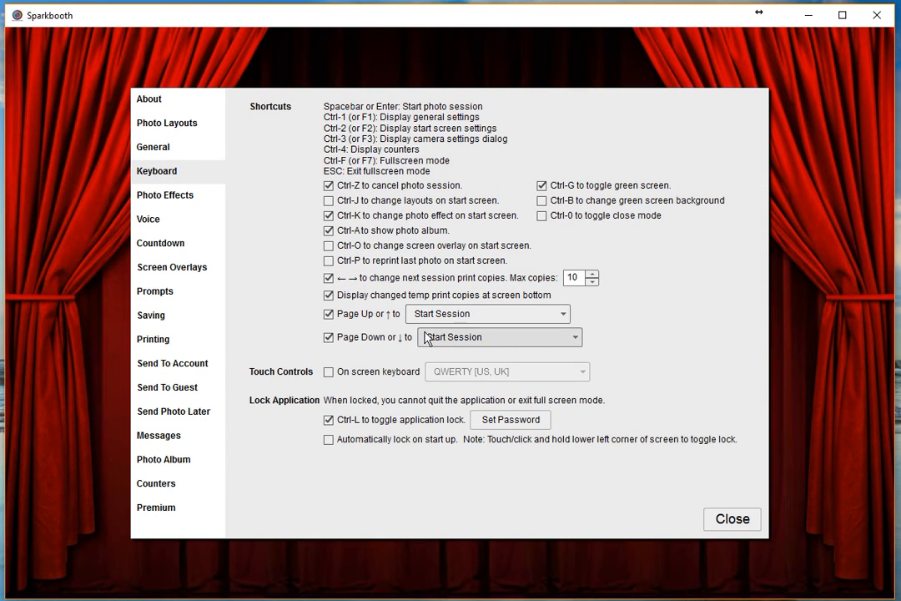
click(330, 373)
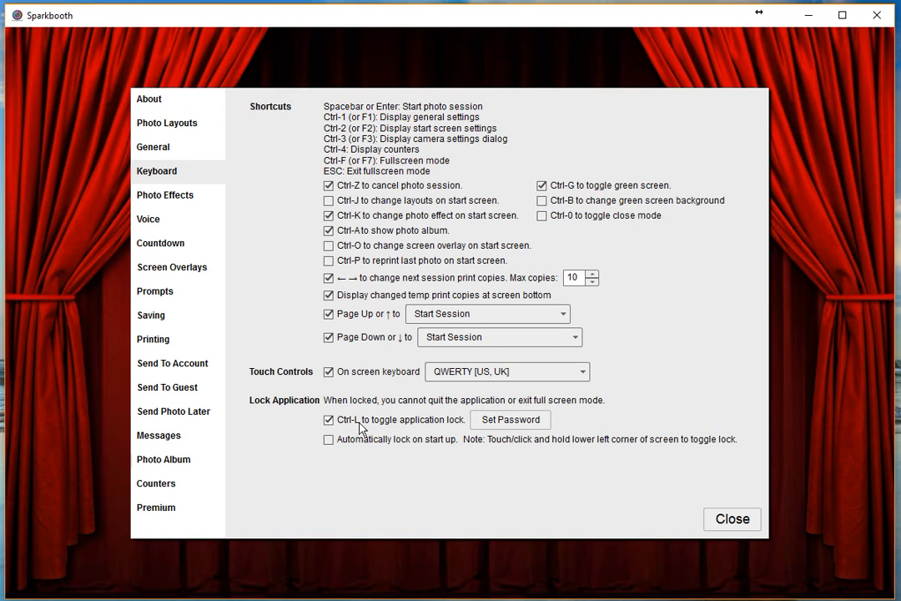
Step: Toggle the application lock on the start screen and look at the lock password dialog without setting a password
click(732, 519)
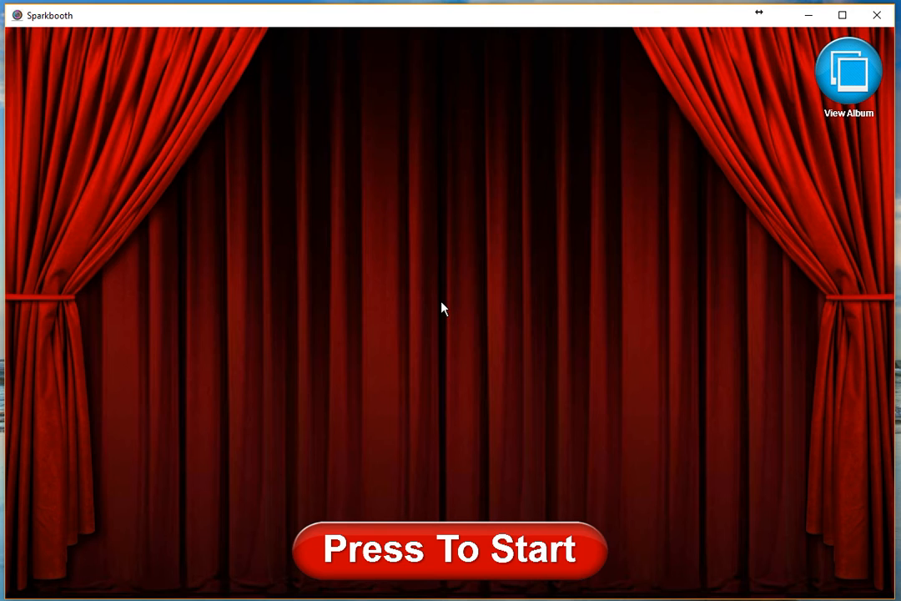
key(ctrl+l)
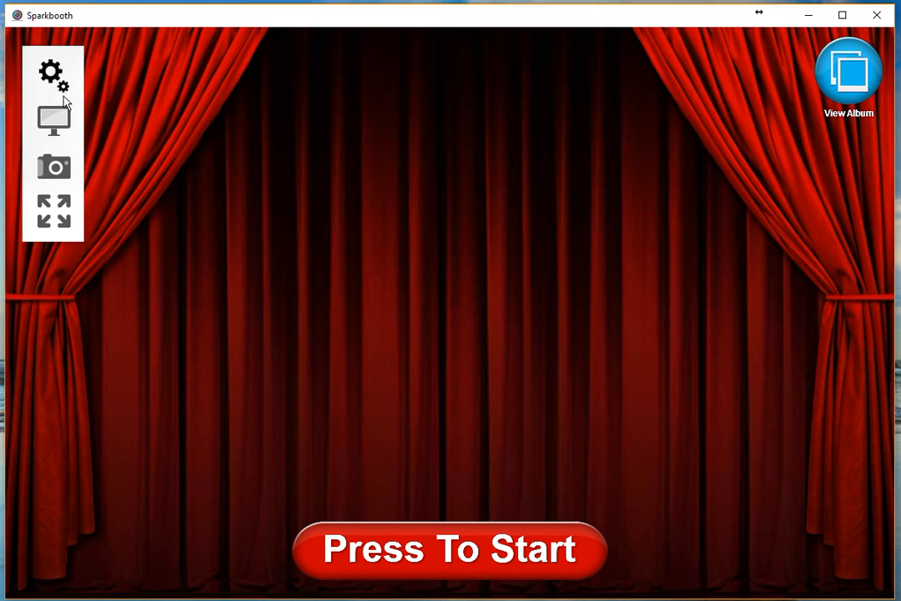
click(53, 74)
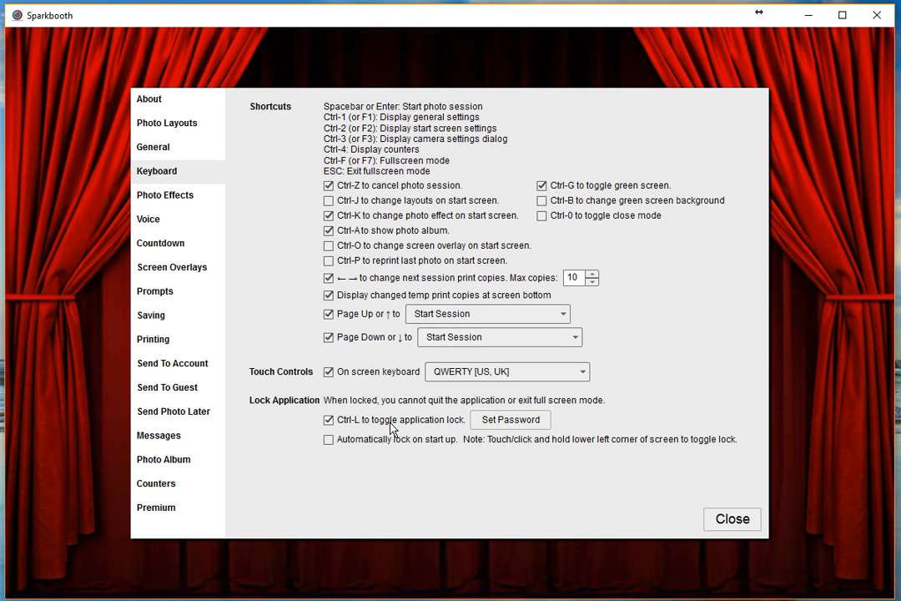
click(501, 422)
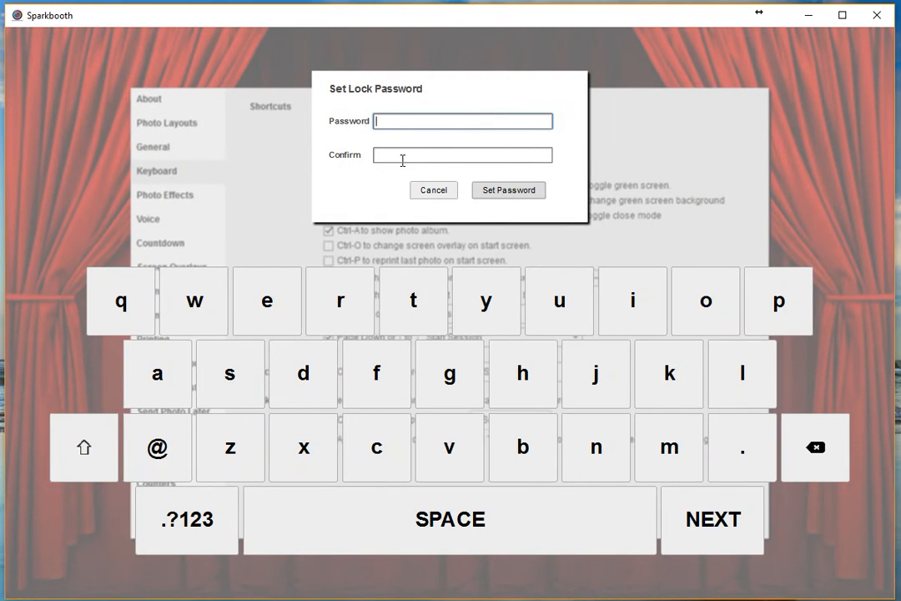
click(432, 191)
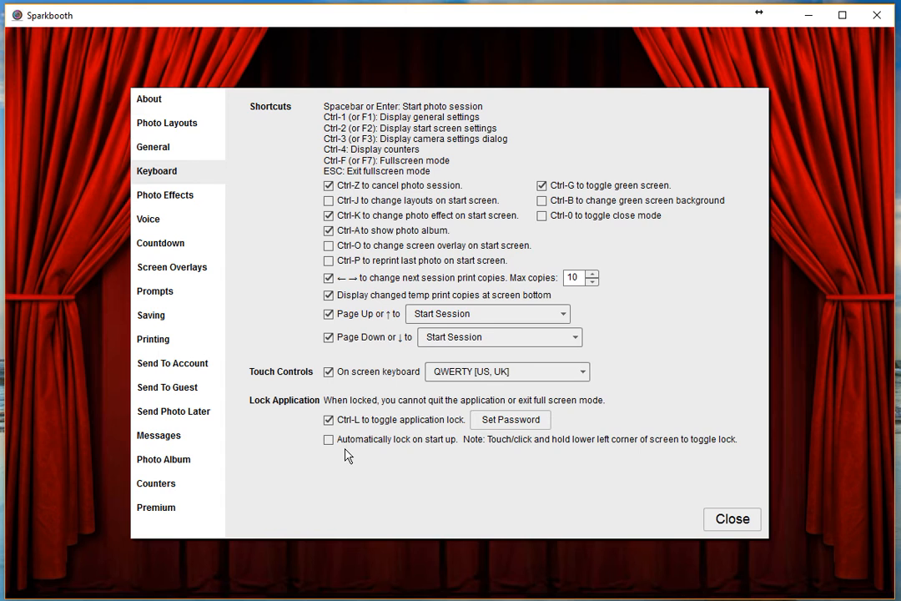
Step: Check the photo effects settings and turn on the change photo effect screen in the start screen options
click(168, 199)
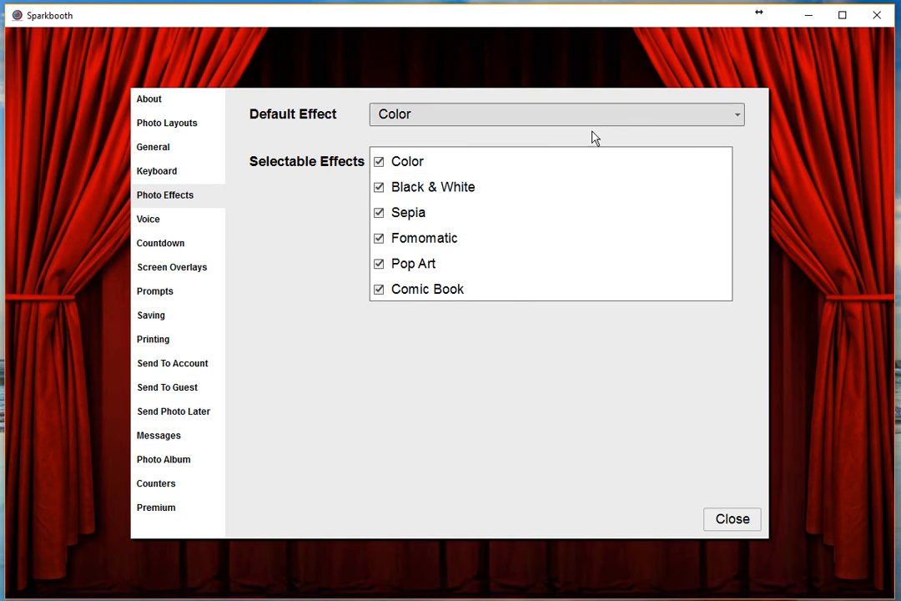
click(738, 533)
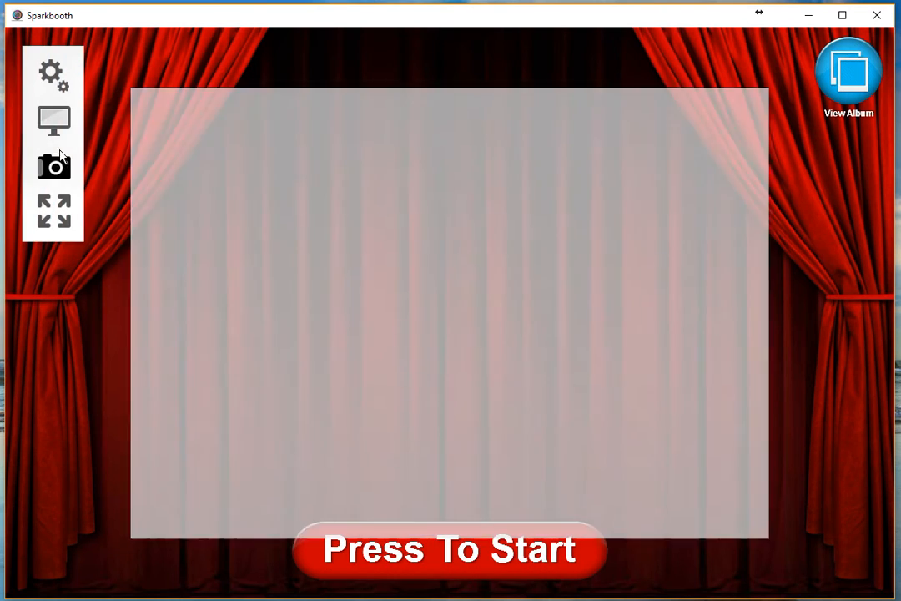
click(50, 113)
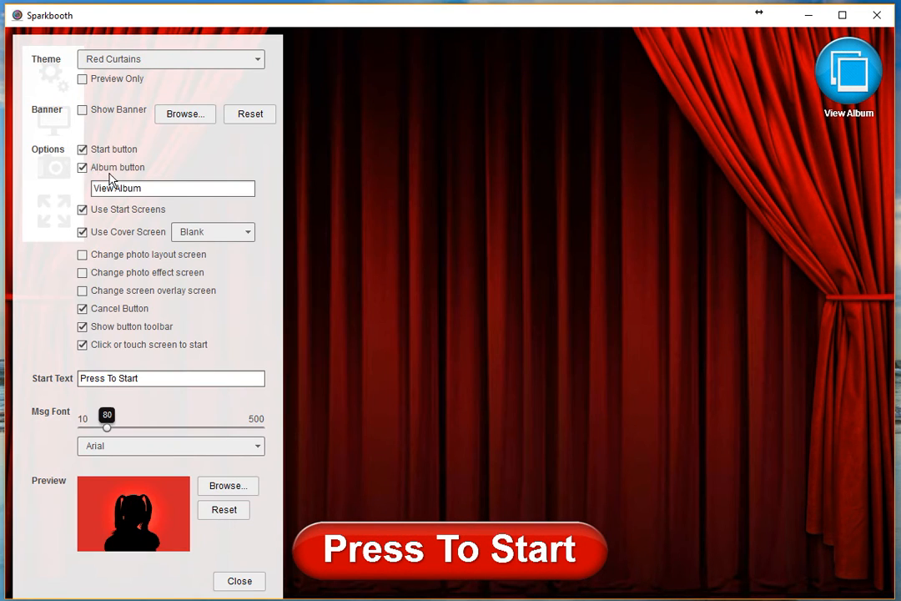
click(81, 273)
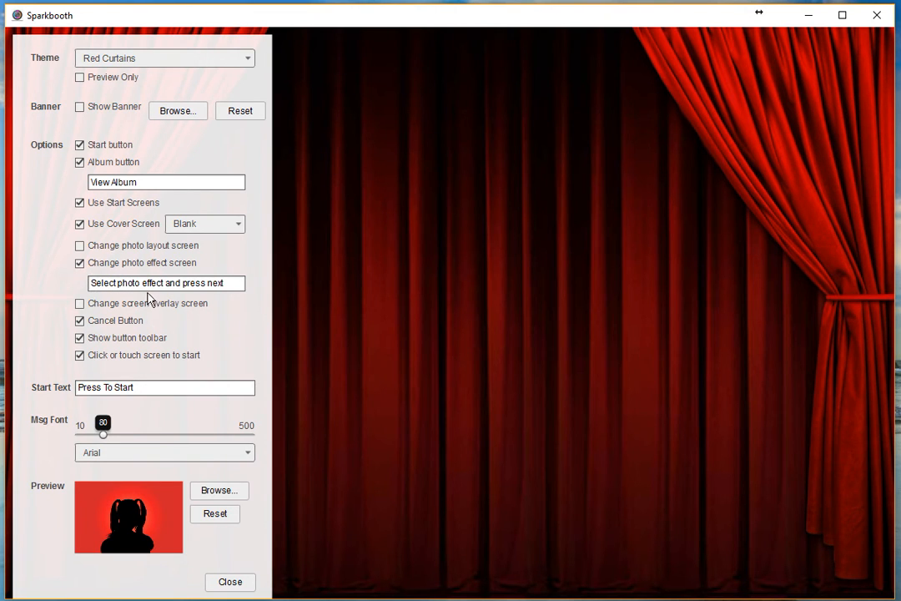
click(241, 583)
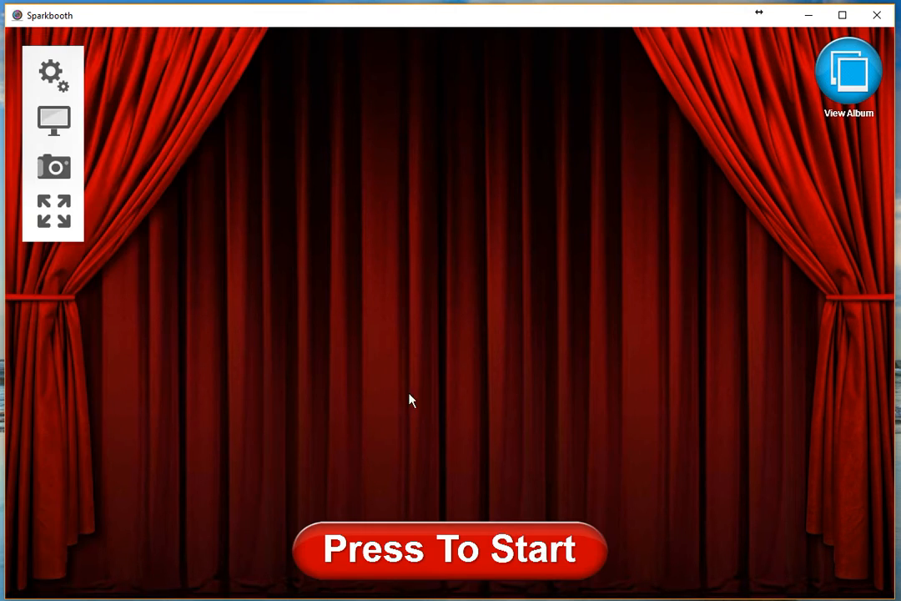
Step: Start a photo session, browse the effects from Color to Comic Book, and cancel the session
click(429, 558)
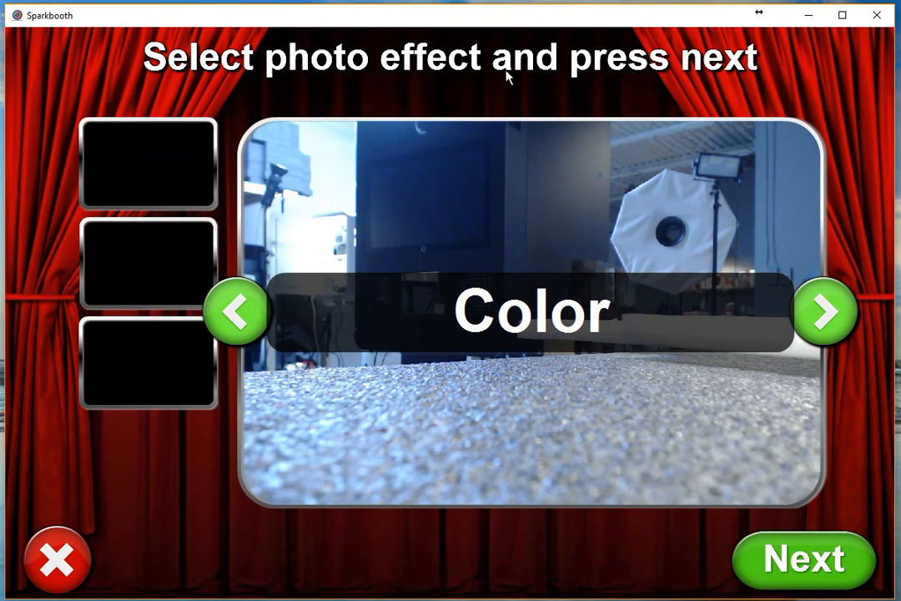
click(826, 313)
click(826, 313)
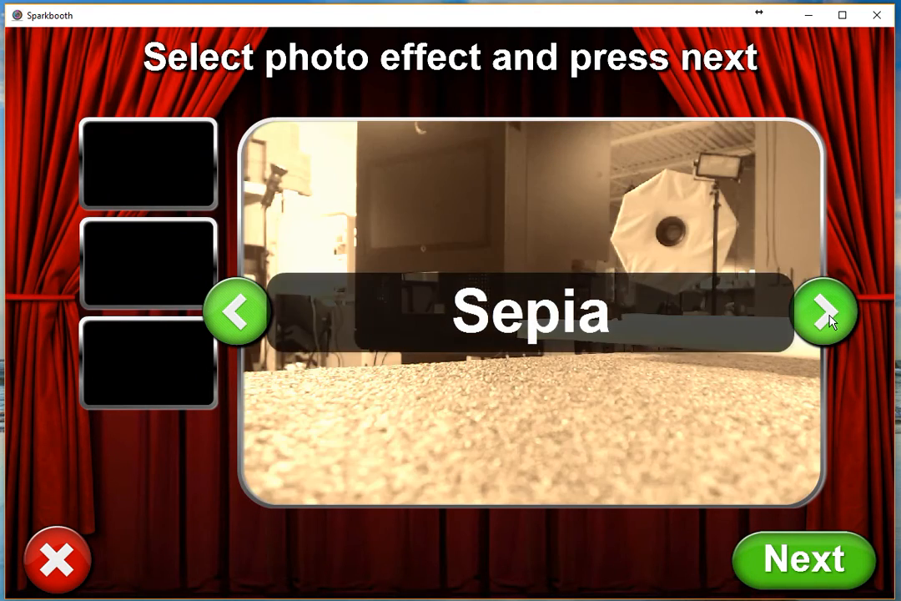
click(829, 316)
click(830, 316)
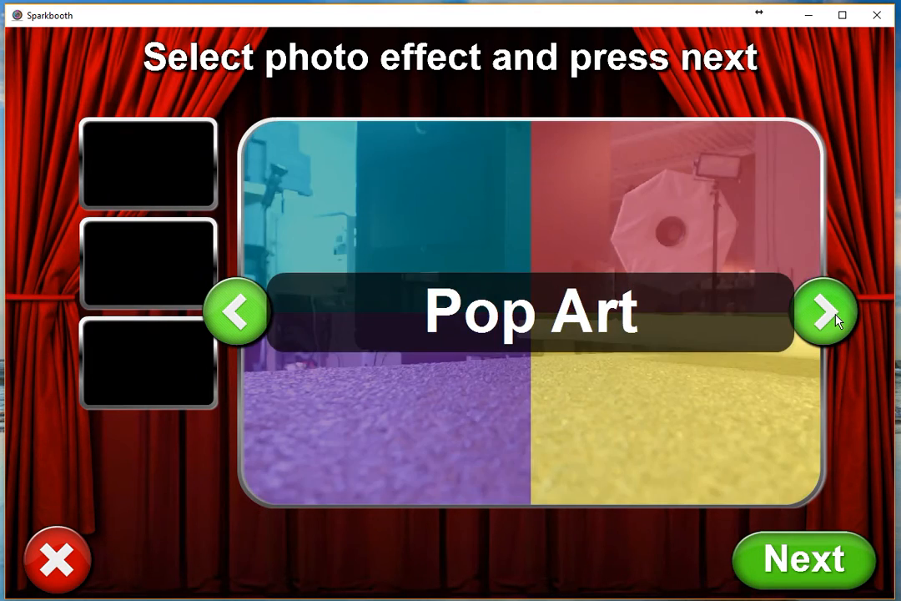
click(832, 314)
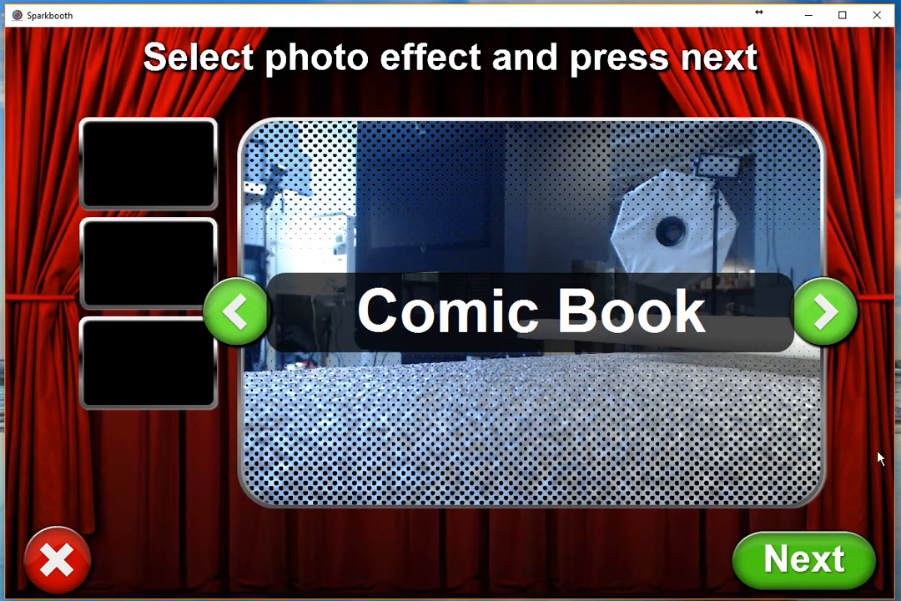
click(73, 566)
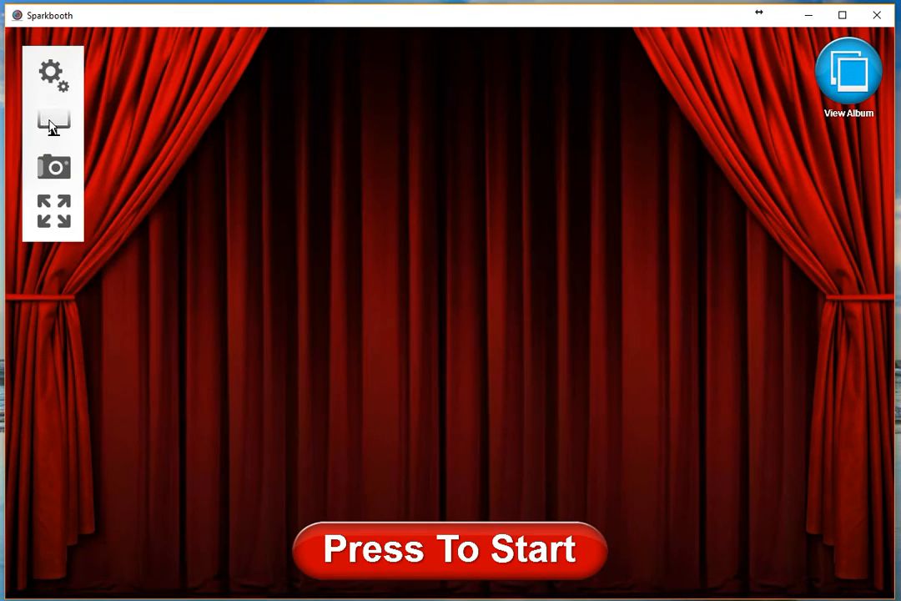
Step: Turn the change photo effect screen back off in the start screen options
click(50, 125)
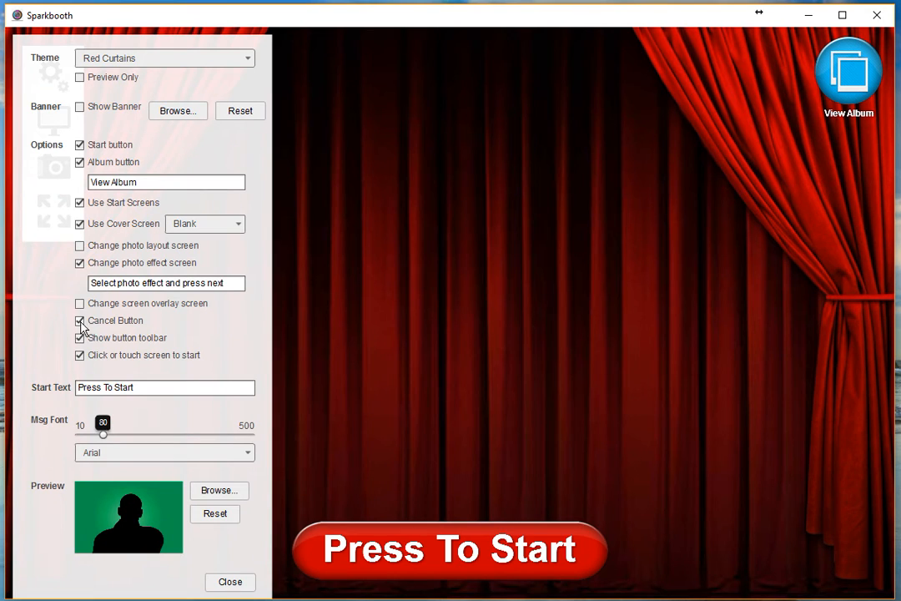
click(80, 263)
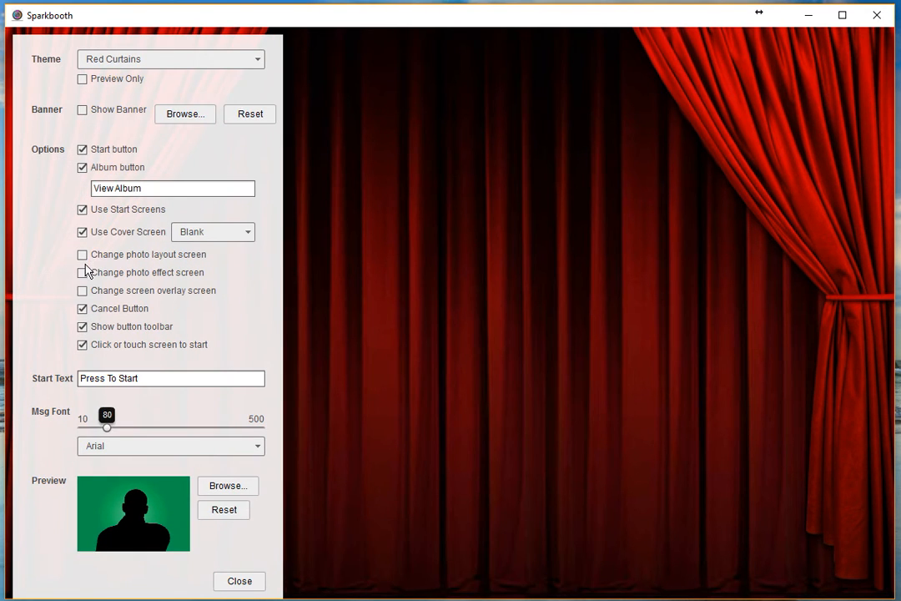
click(241, 581)
Step: Remove Fomomatic, Pop Art and Comic Book from the guest-selectable photo effects
click(52, 73)
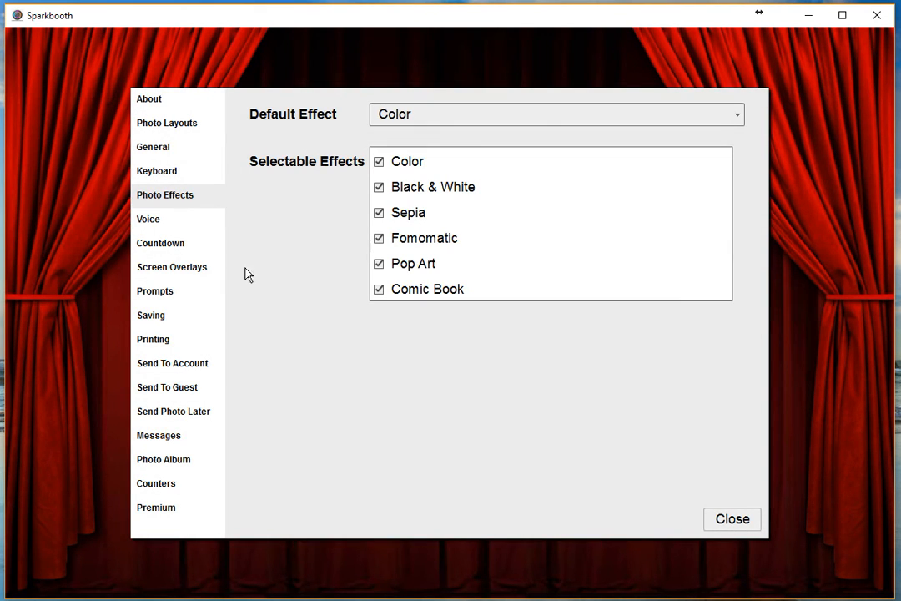
click(579, 116)
click(578, 115)
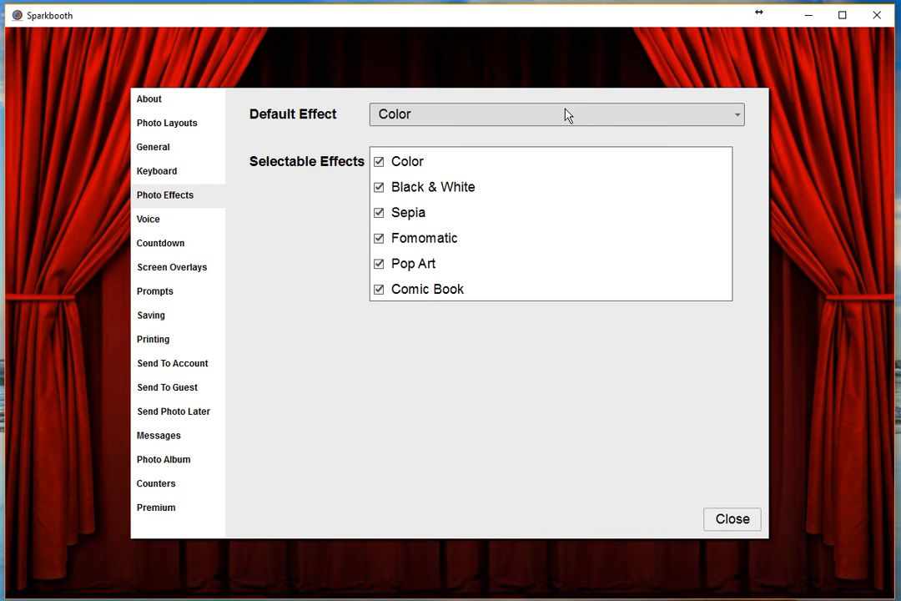
click(380, 239)
click(379, 264)
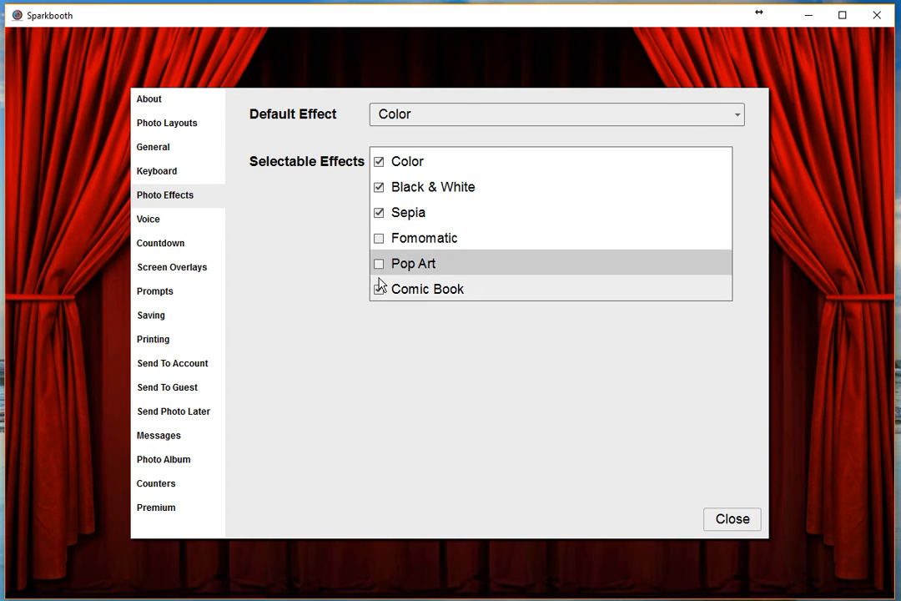
click(380, 291)
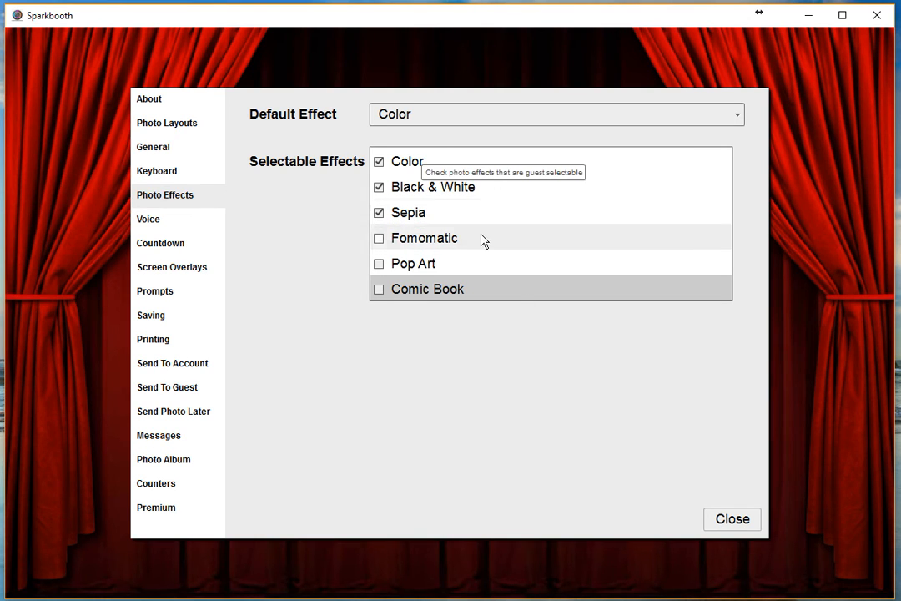
Step: Test the default voice, look at the custom voice options, and return the voice to Default
click(174, 219)
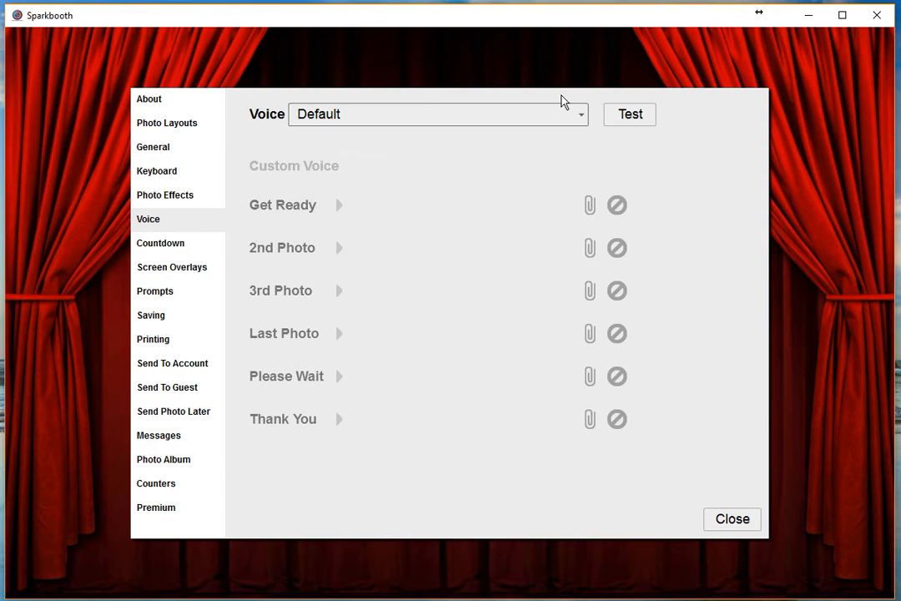
click(632, 121)
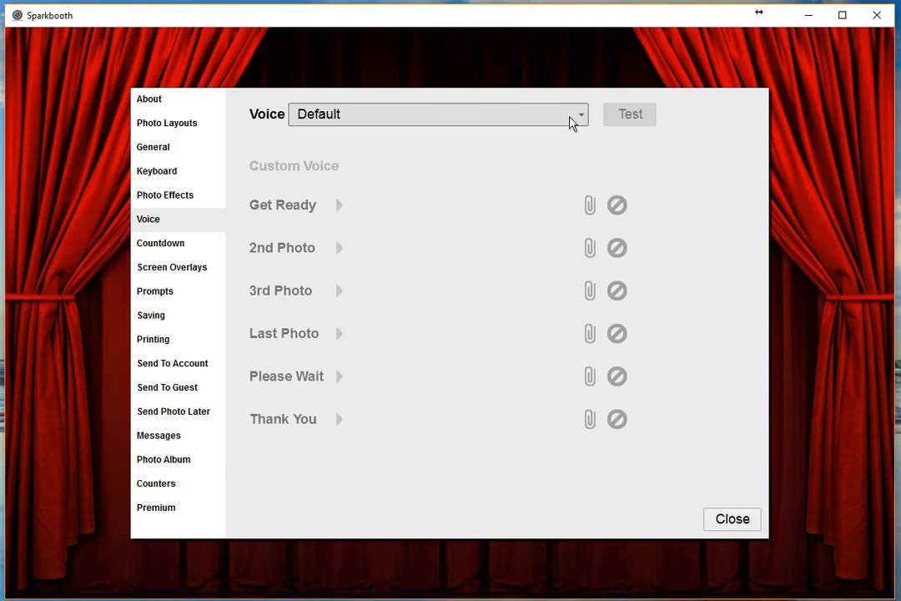
click(575, 114)
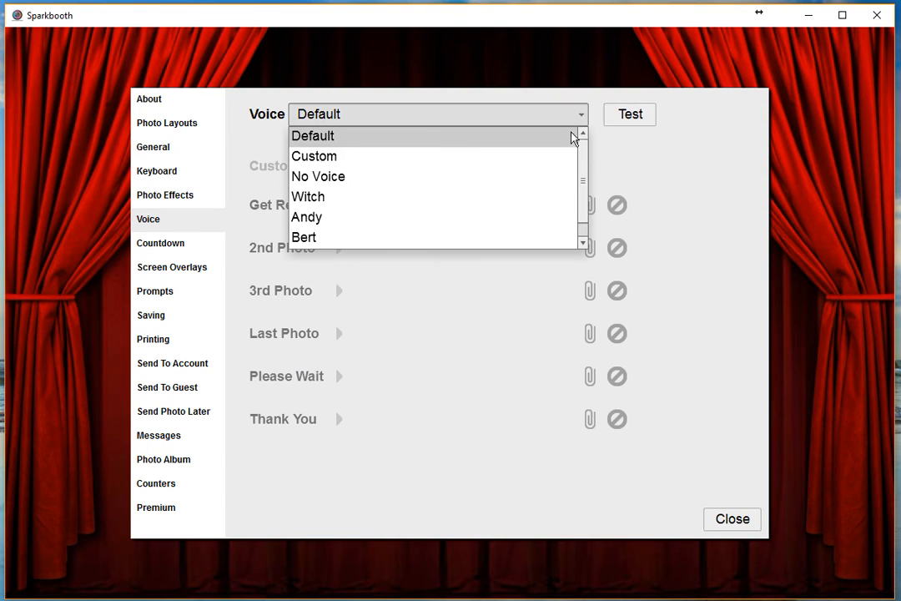
click(484, 158)
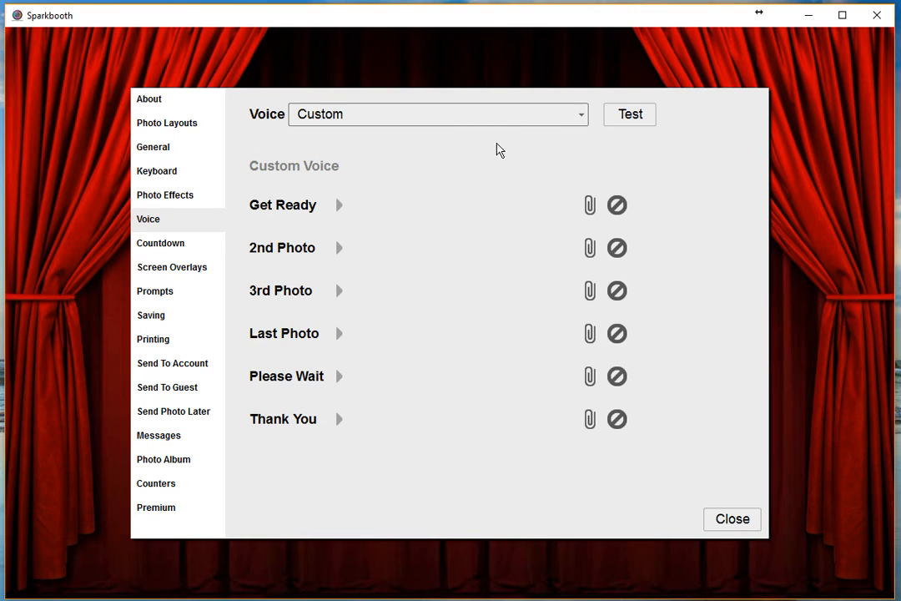
click(580, 116)
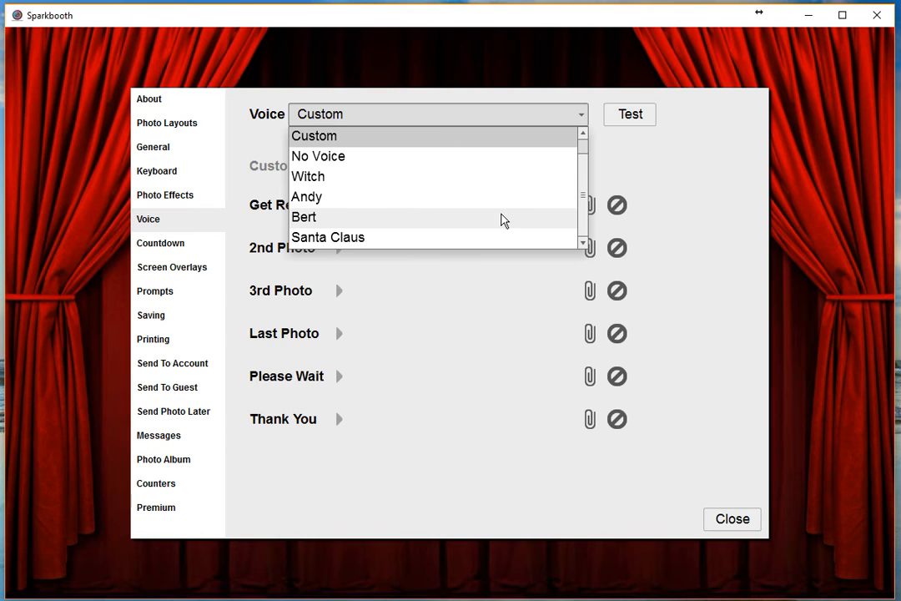
scroll(571, 179, up, 1)
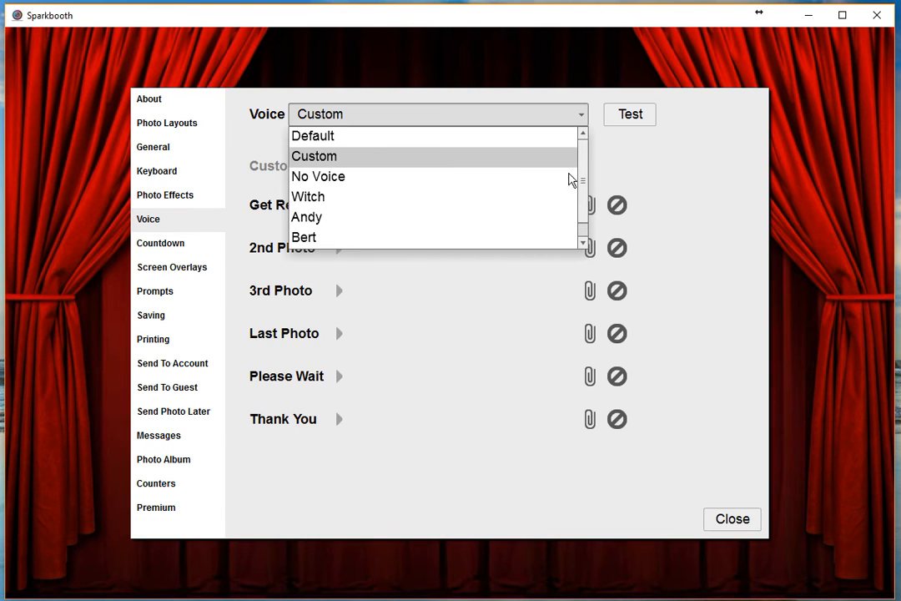
click(361, 137)
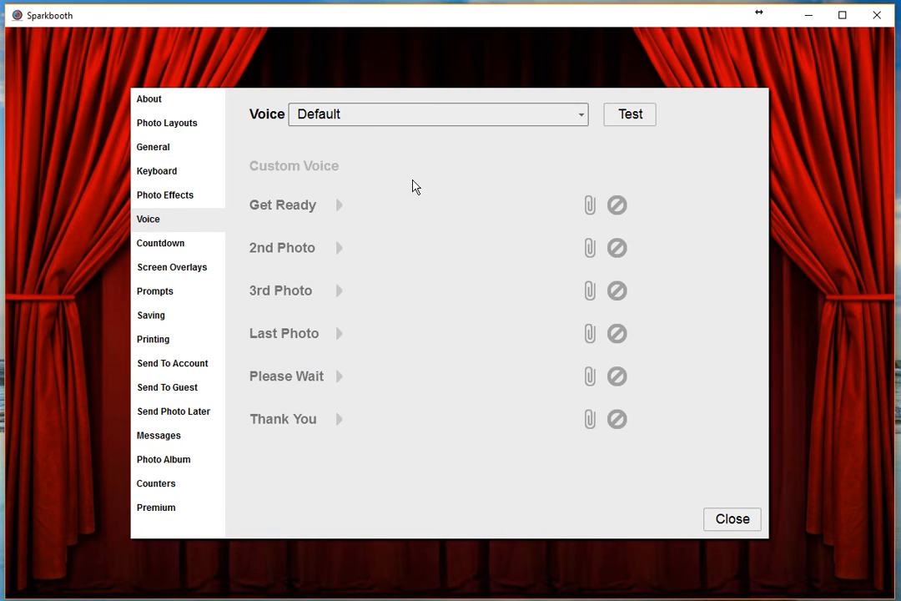
Step: Set the countdown style to Expanding Count Timer in the countdown settings
click(163, 243)
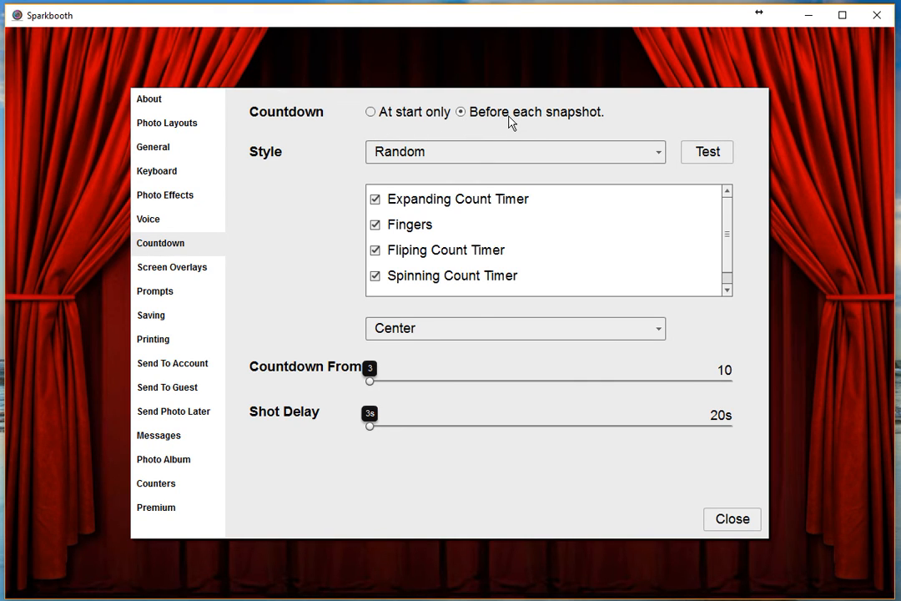
click(522, 154)
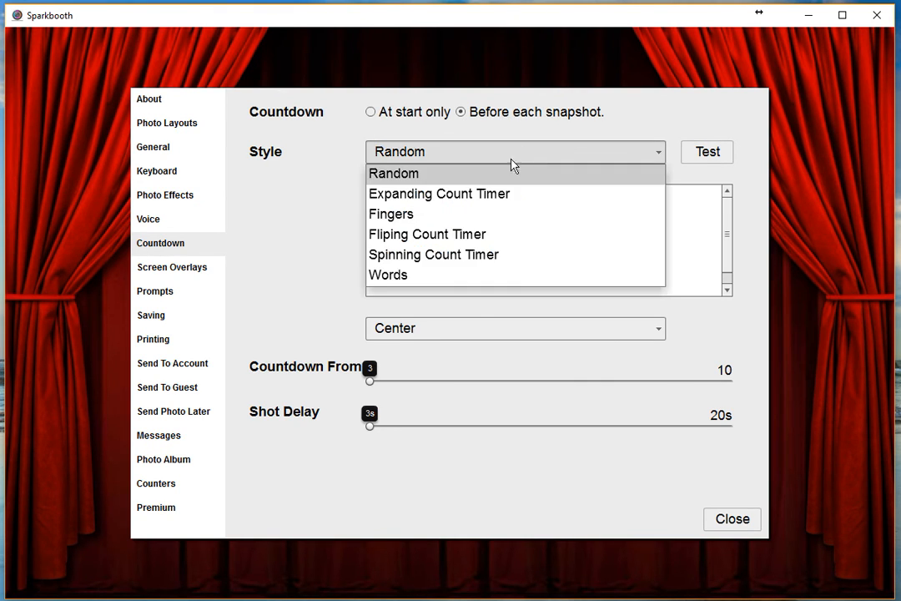
click(503, 195)
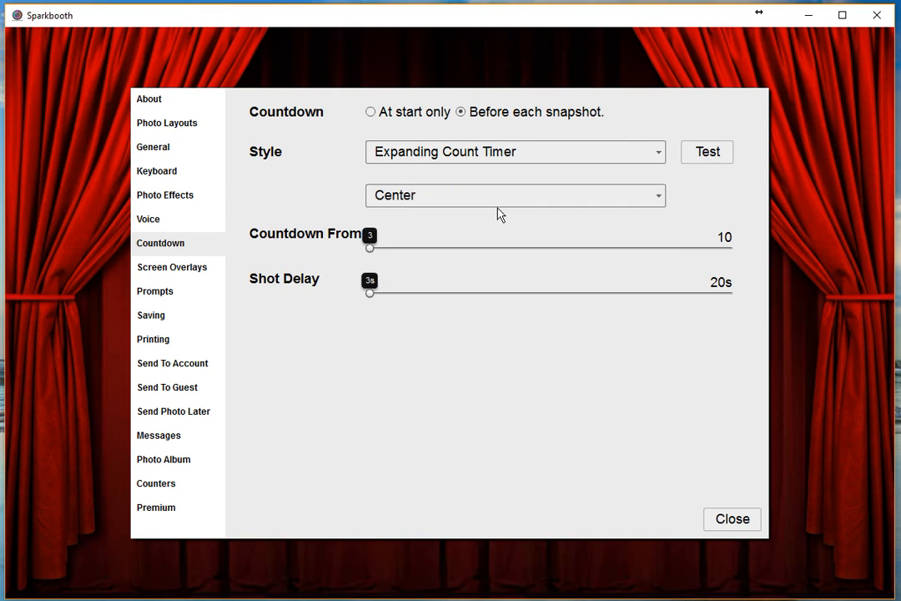
click(568, 152)
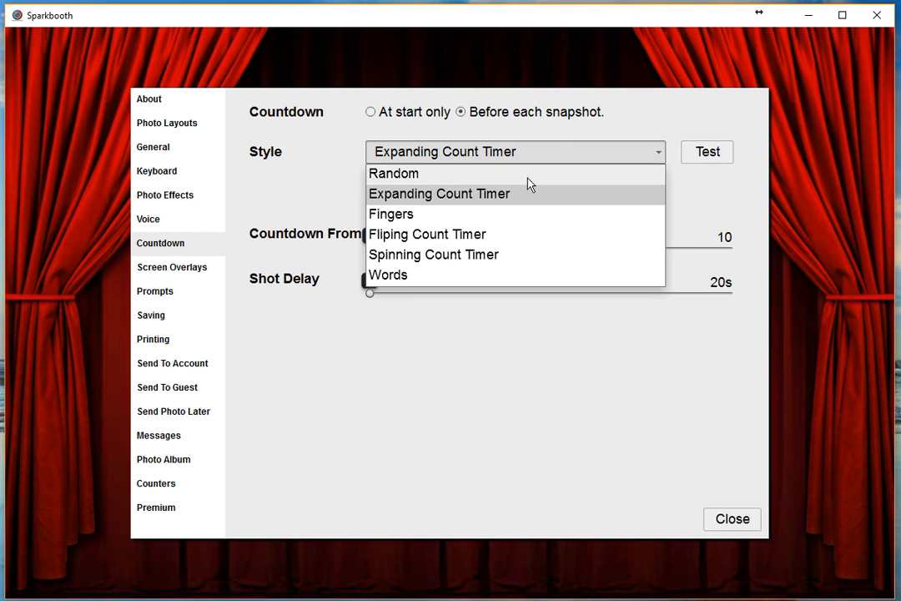
click(461, 195)
Step: Look at the countdown position choices, keep Center, and raise the Countdown From value
click(470, 197)
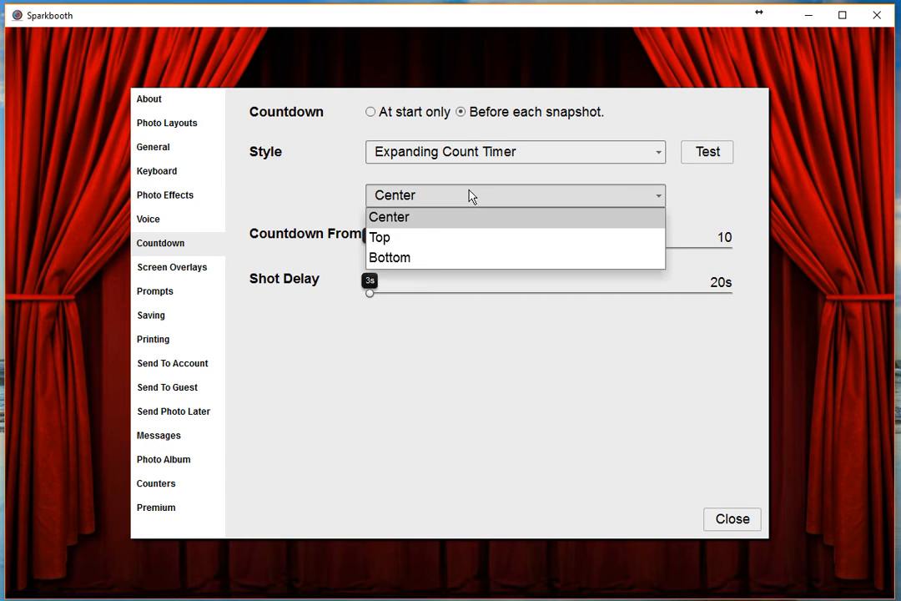
click(468, 198)
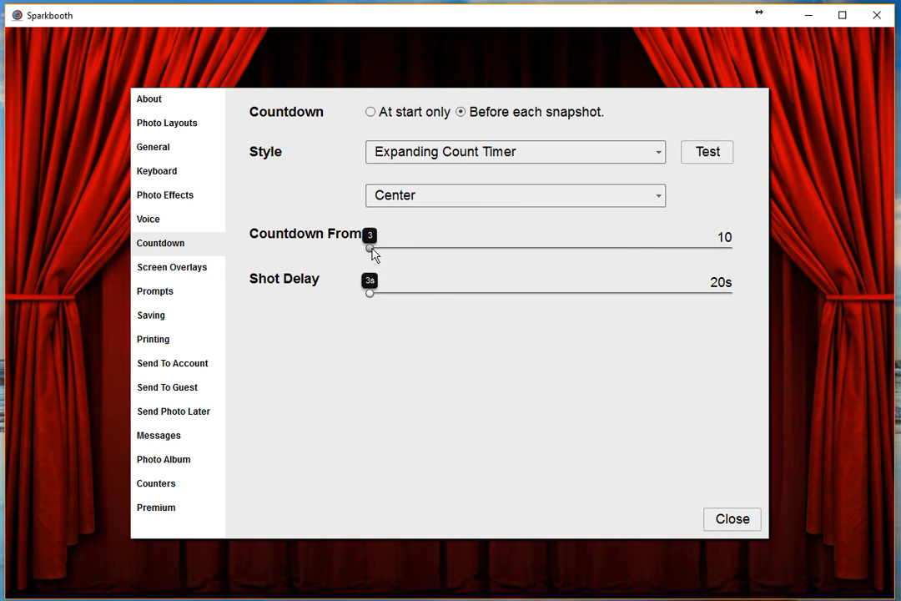
click(450, 248)
Step: Load the Beach Ocean Scenes screen overlay set and look through its photo images
click(187, 272)
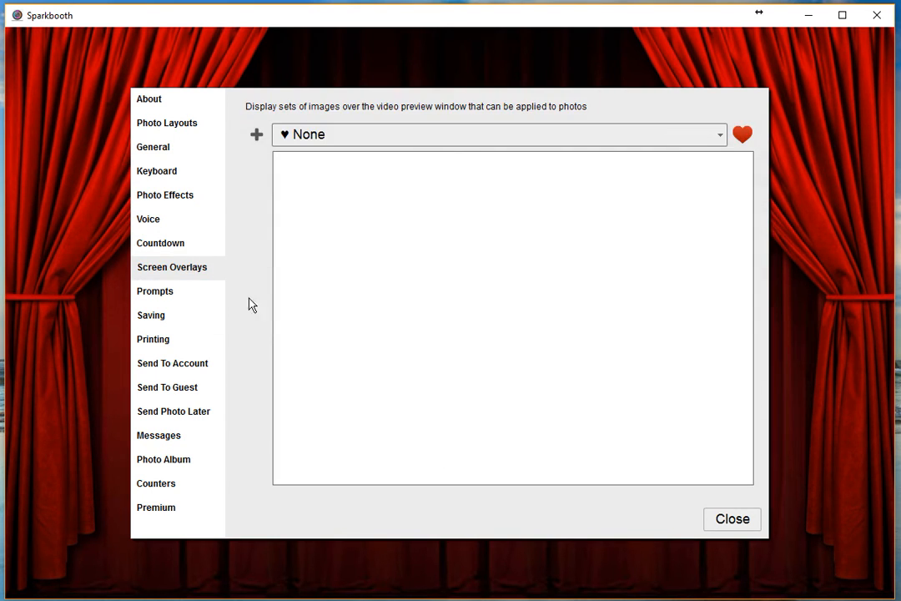
click(719, 136)
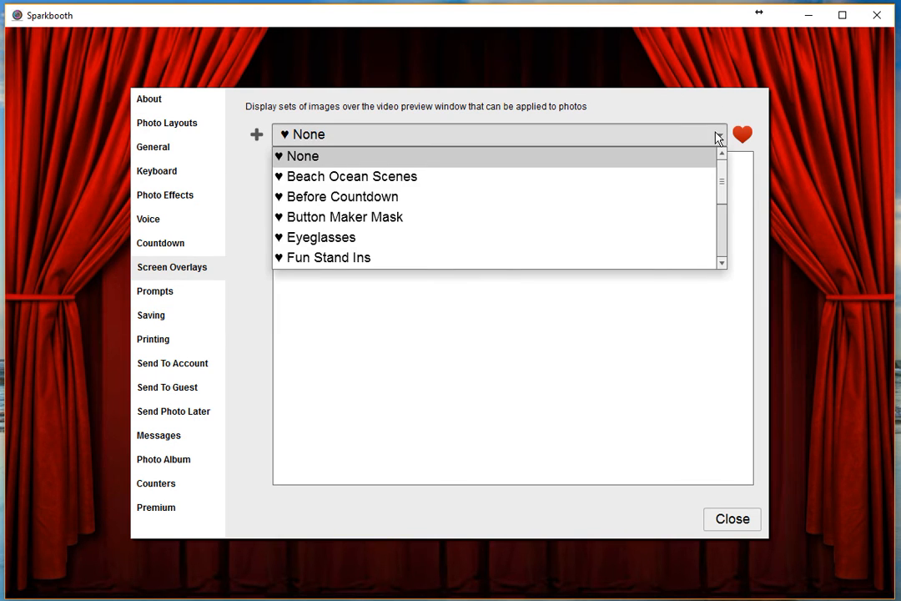
click(553, 179)
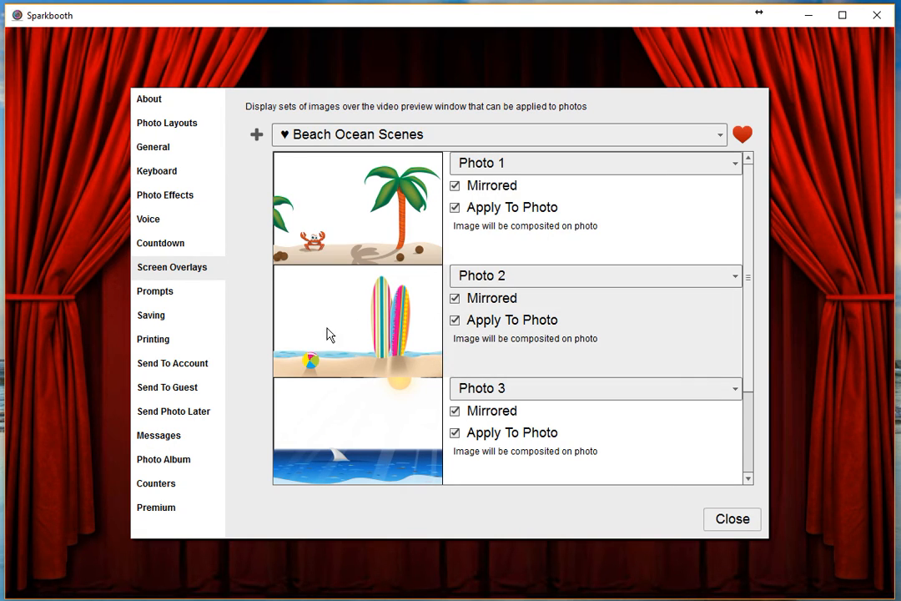
scroll(363, 379, down, 2)
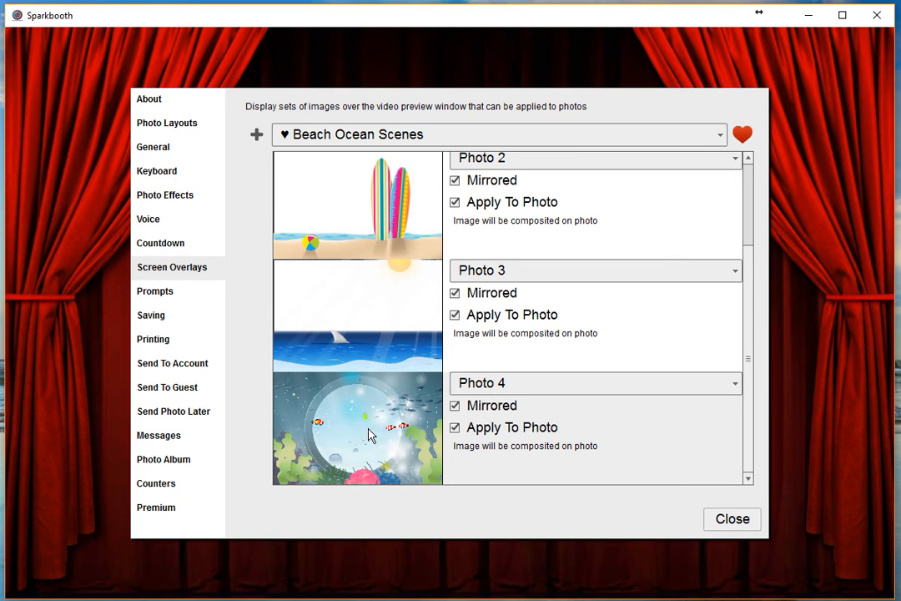
scroll(368, 434, up, 2)
Step: Preview the Eyeglasses and Mustaches for 1 screen overlay sets
click(658, 143)
scroll(554, 196, down, 1)
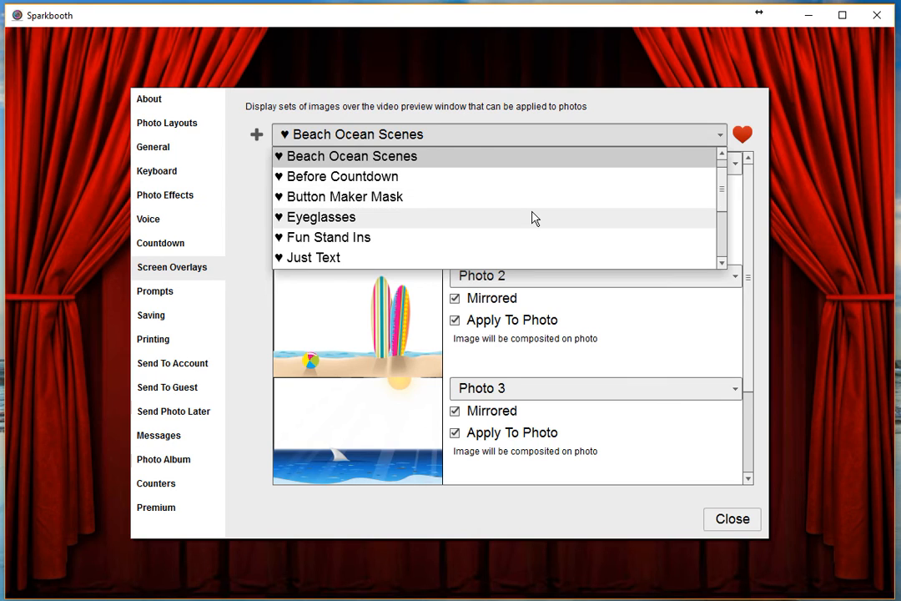
click(534, 217)
click(576, 140)
scroll(559, 214, down, 2)
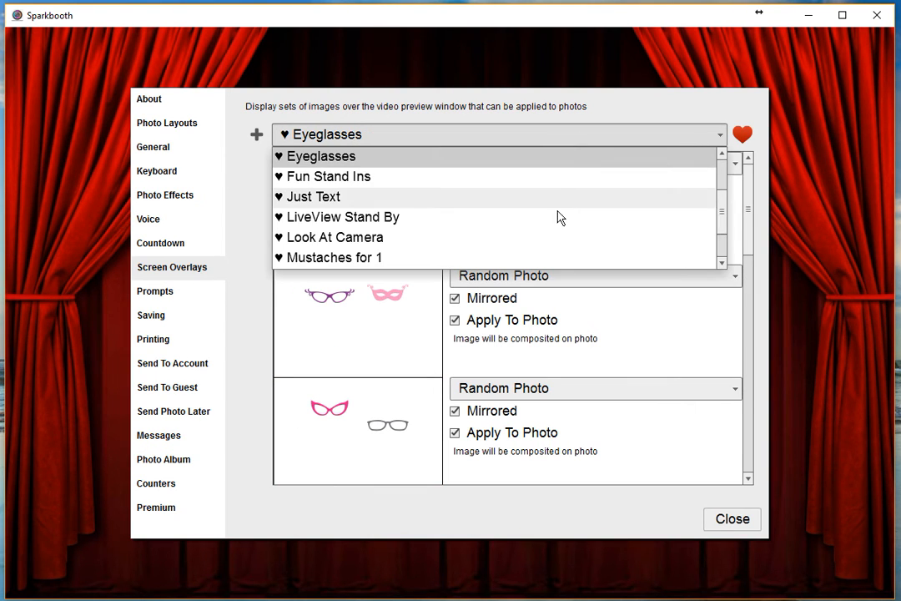
click(509, 257)
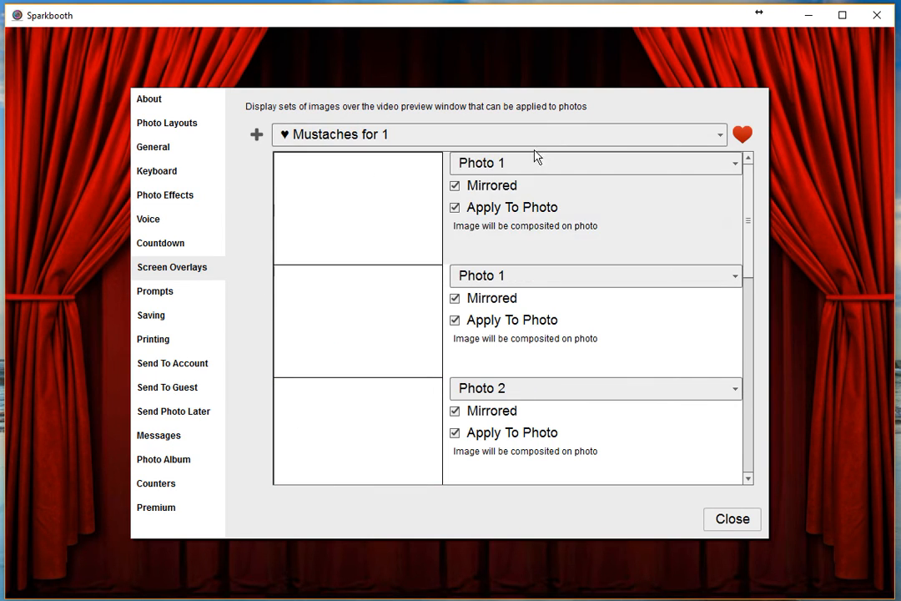
Step: Load the Pirates [Long] screen overlay set and look through all of its images
click(541, 134)
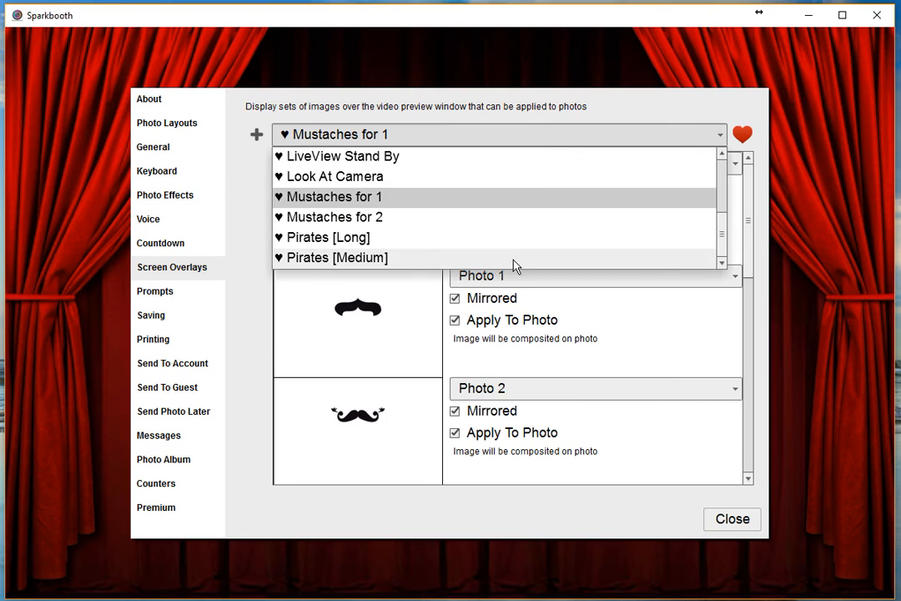
click(467, 239)
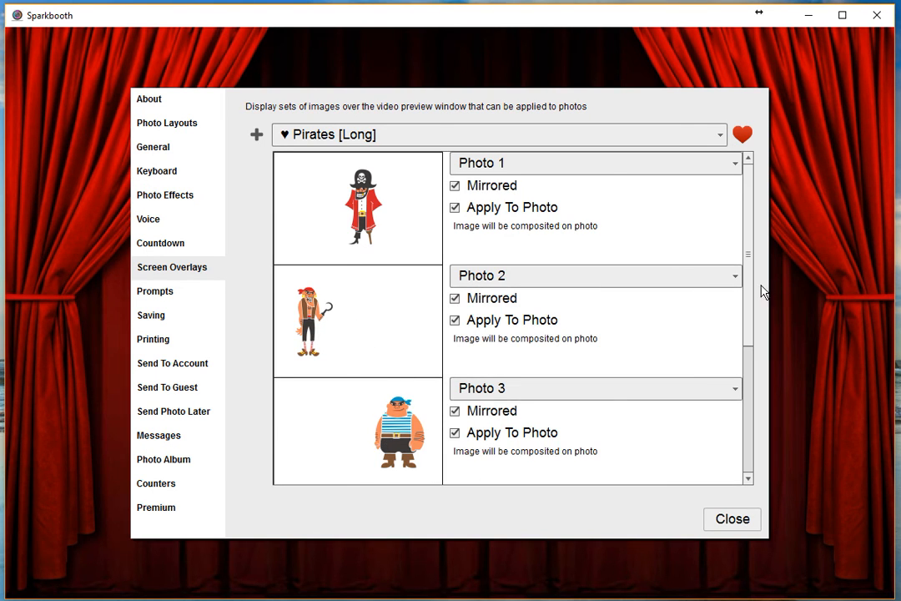
drag(750, 296, 750, 455)
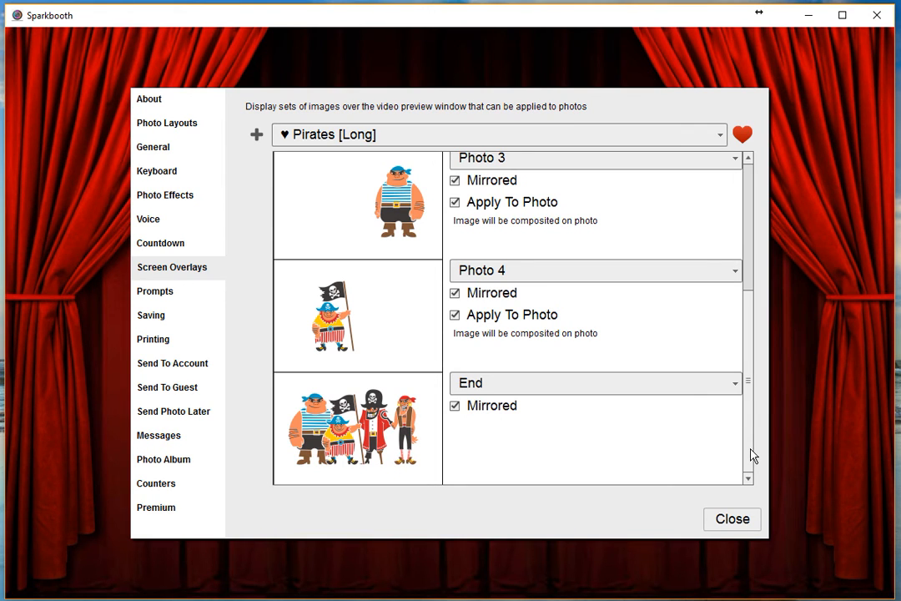
scroll(726, 342, up, 5)
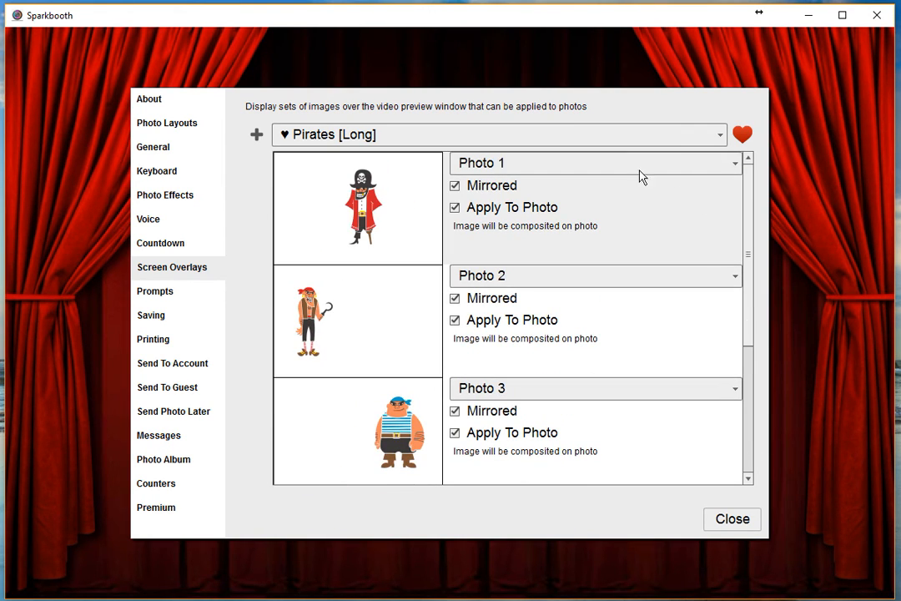
Step: Preview the Look At Camera and LiveView Stand By overlay sets, and return the screen overlay to None
click(719, 136)
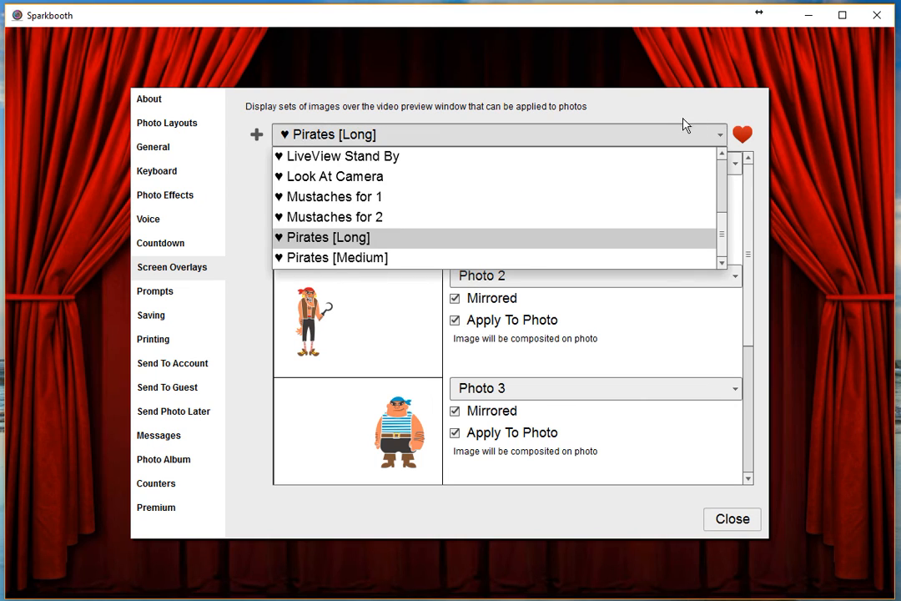
click(412, 180)
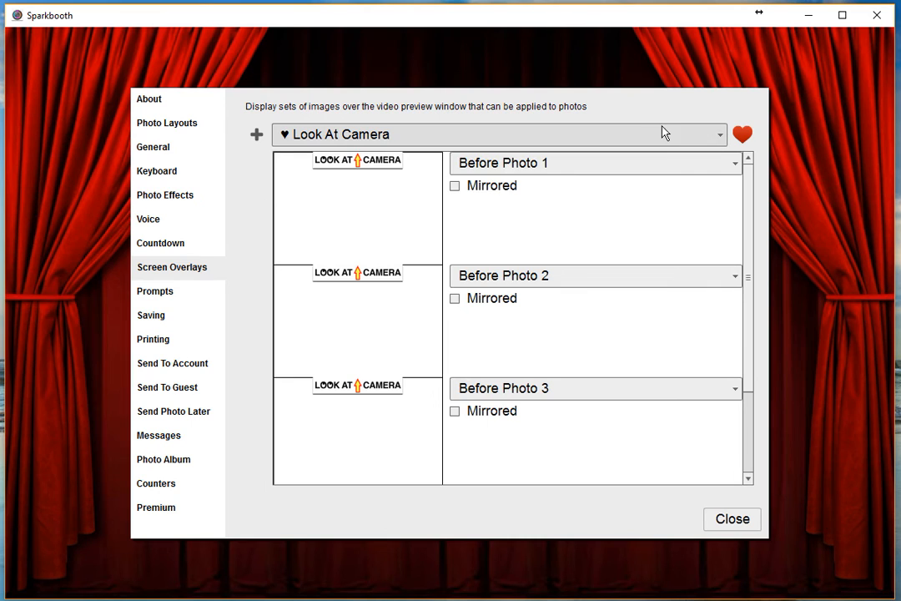
click(663, 134)
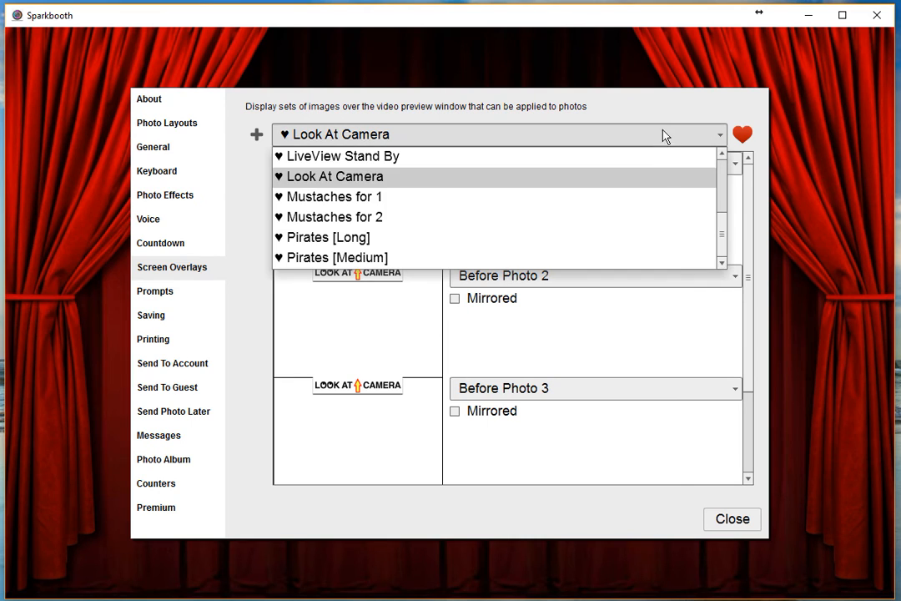
click(421, 158)
drag(722, 234, 704, 159)
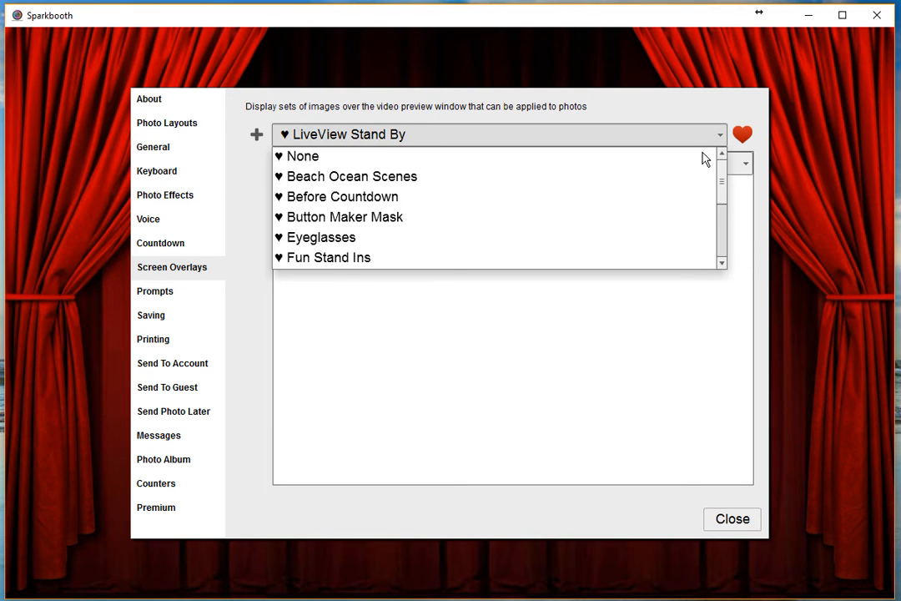
click(346, 156)
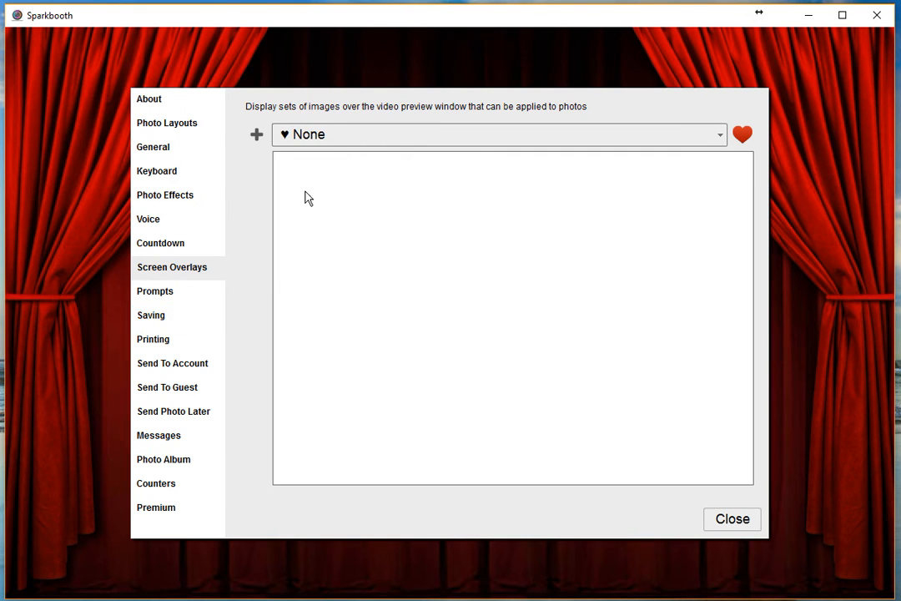
Step: Turn the Guest email prompt on and back off in the prompt settings
click(166, 294)
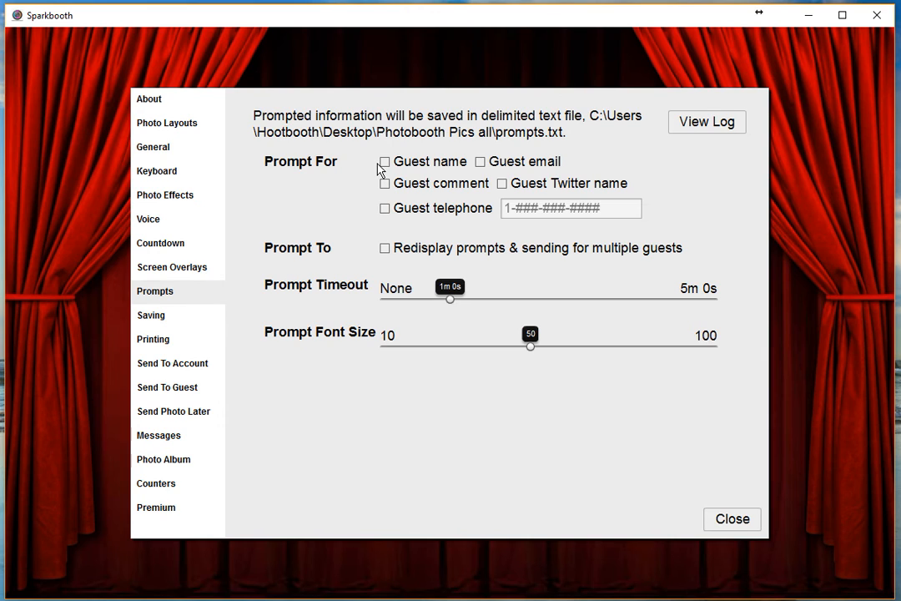
click(481, 162)
click(481, 163)
Step: In the saving settings, browse Desktop and Photobooth Pics all as the layout photos save folder, and cancel the folder selection
click(166, 320)
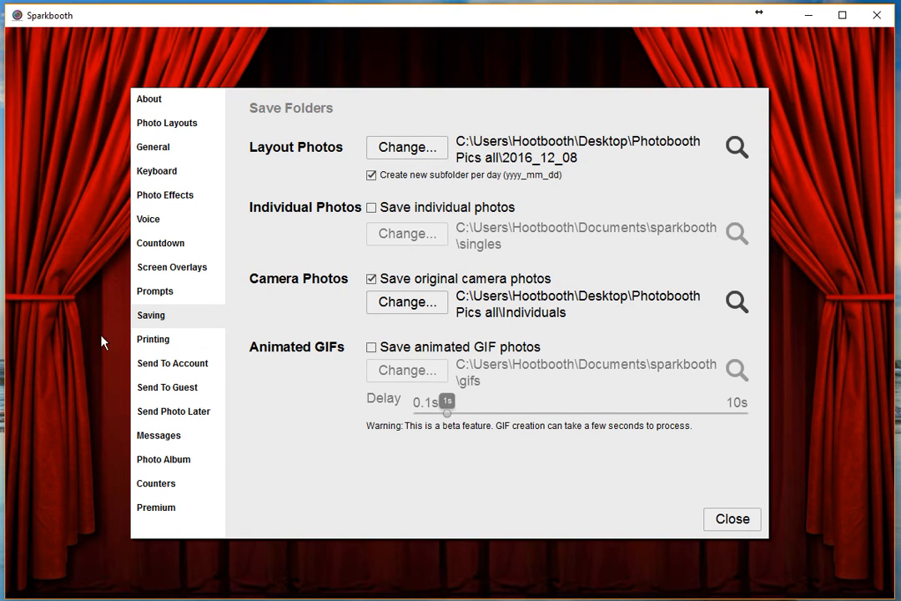
click(412, 152)
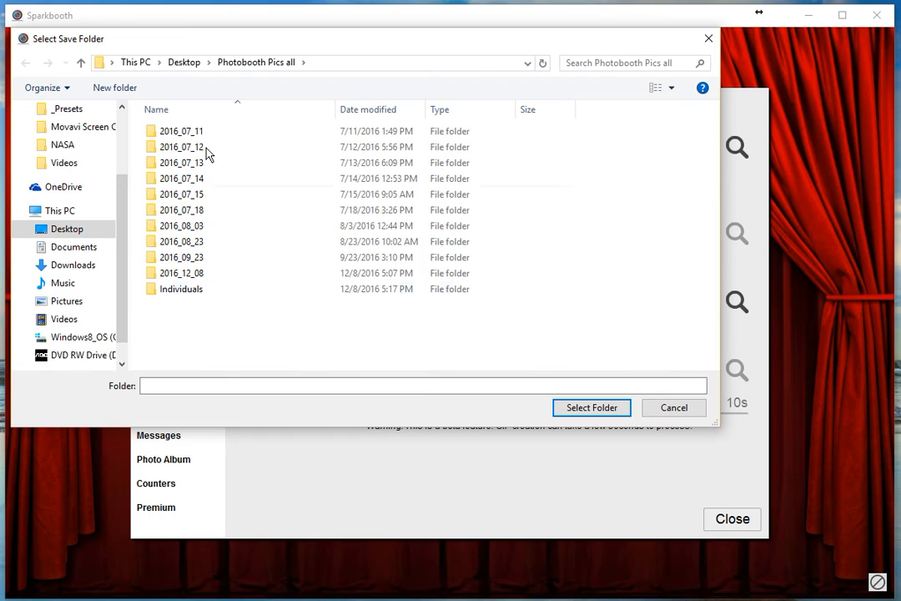
click(184, 64)
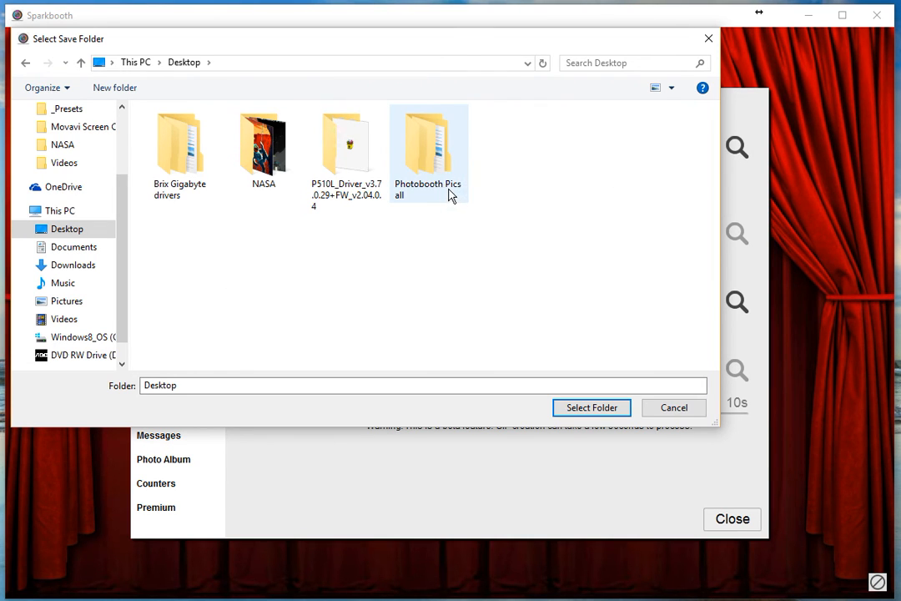
double_click(427, 163)
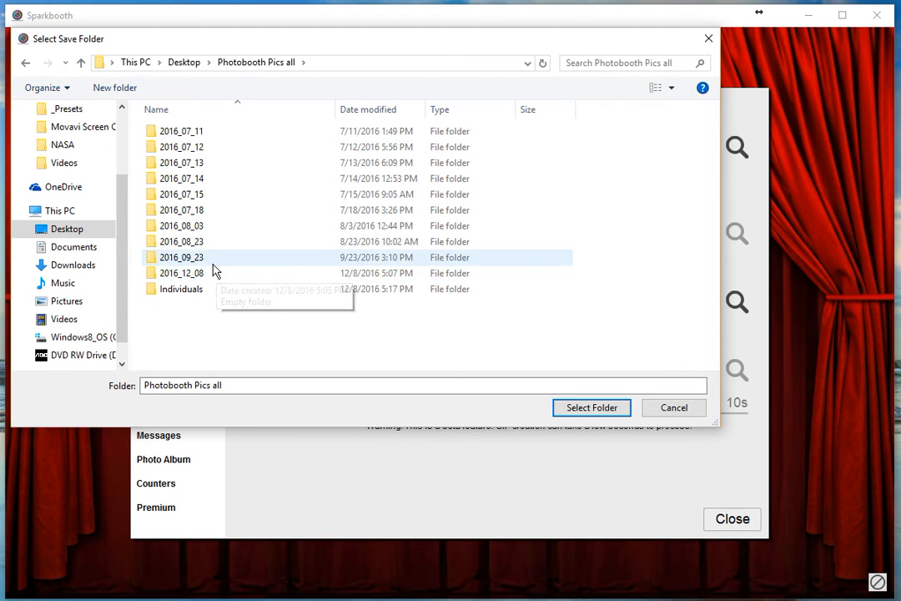
click(692, 413)
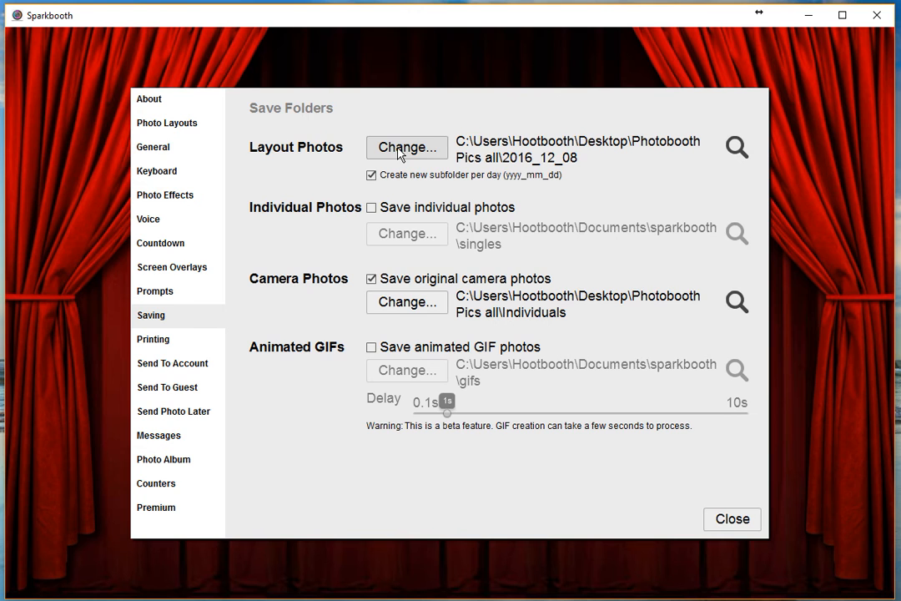
Step: Set the layout photos save folder to Photobooth Pics all on the Desktop
click(399, 150)
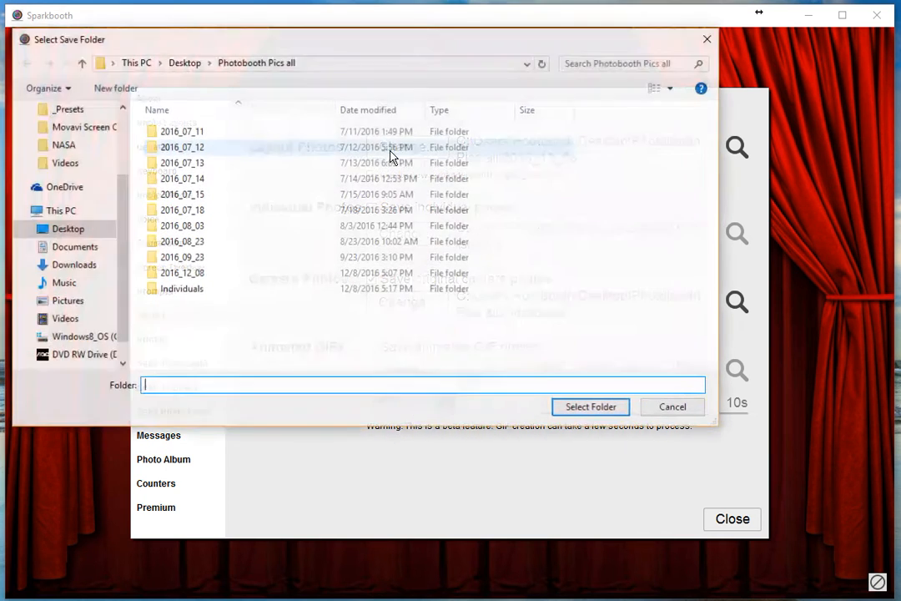
click(195, 65)
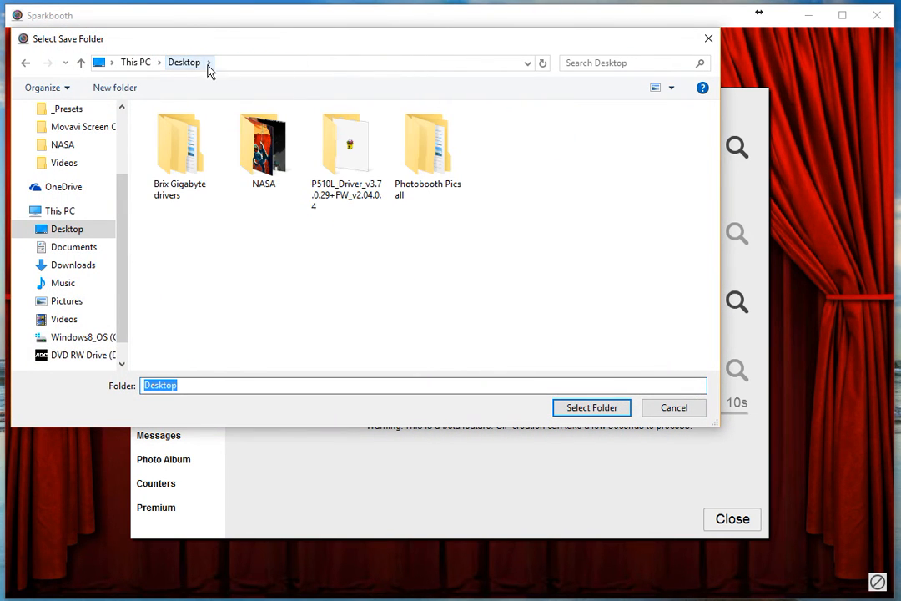
double_click(421, 167)
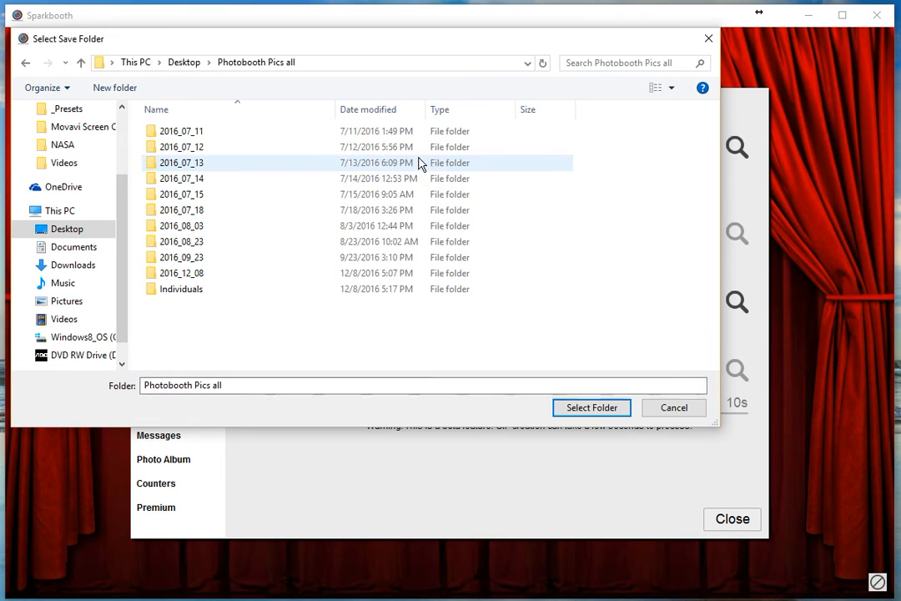
click(577, 413)
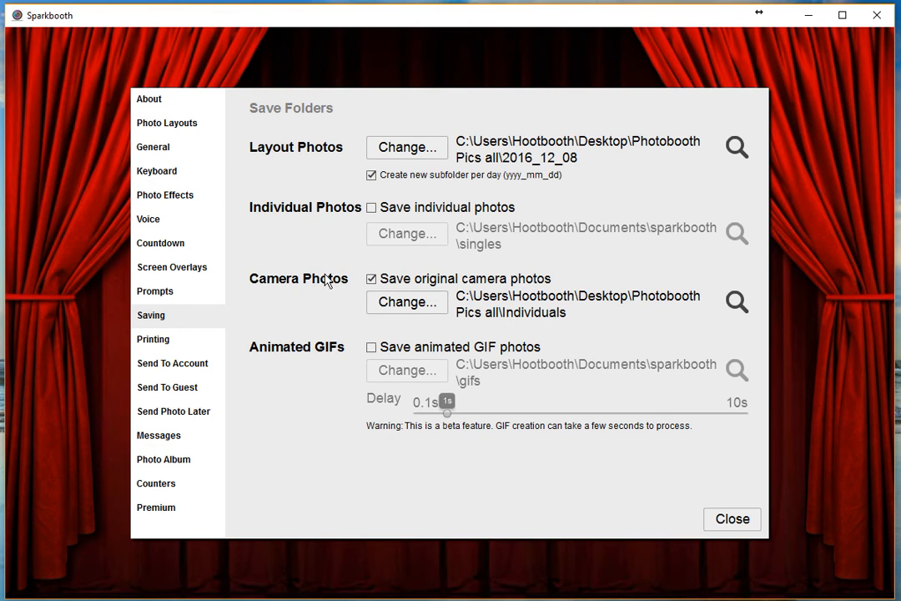
Step: Enable saving of individual photos and set their save folder to Individuals inside Photobooth Pics all on the Desktop
click(375, 210)
click(408, 234)
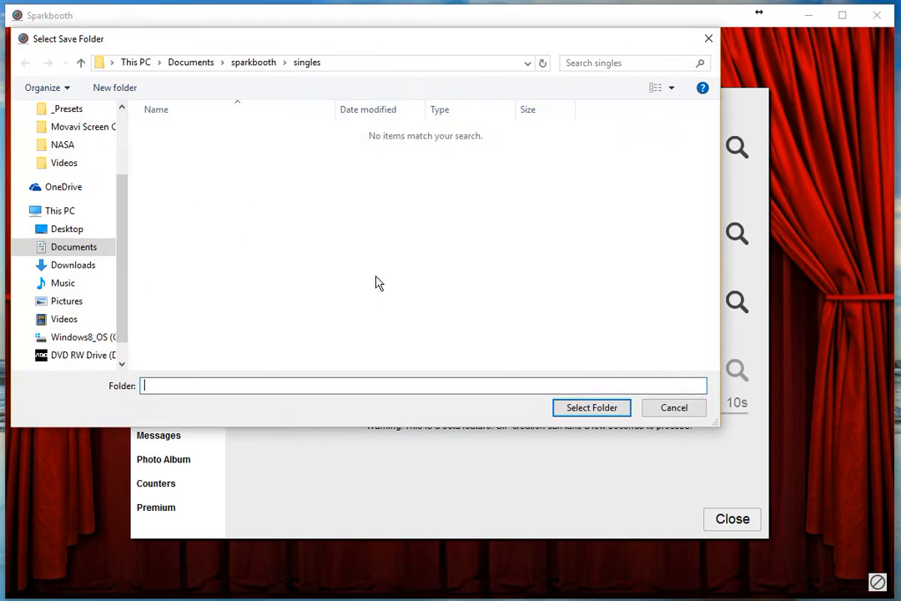
click(252, 65)
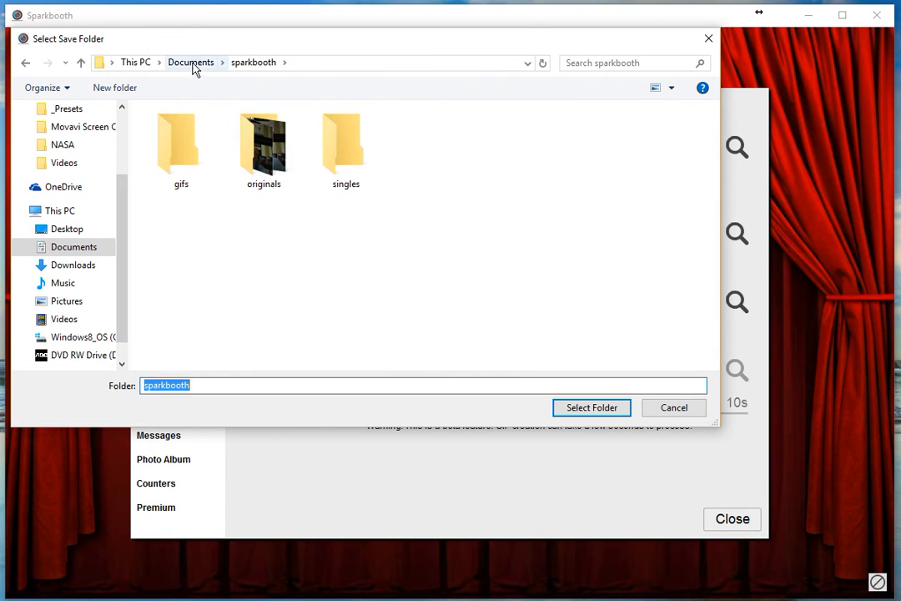
click(63, 230)
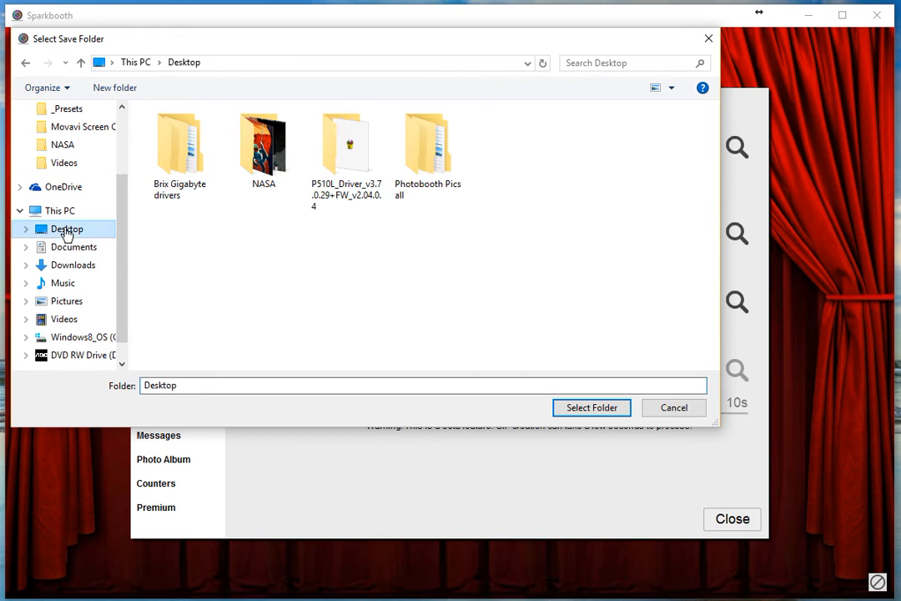
double_click(427, 149)
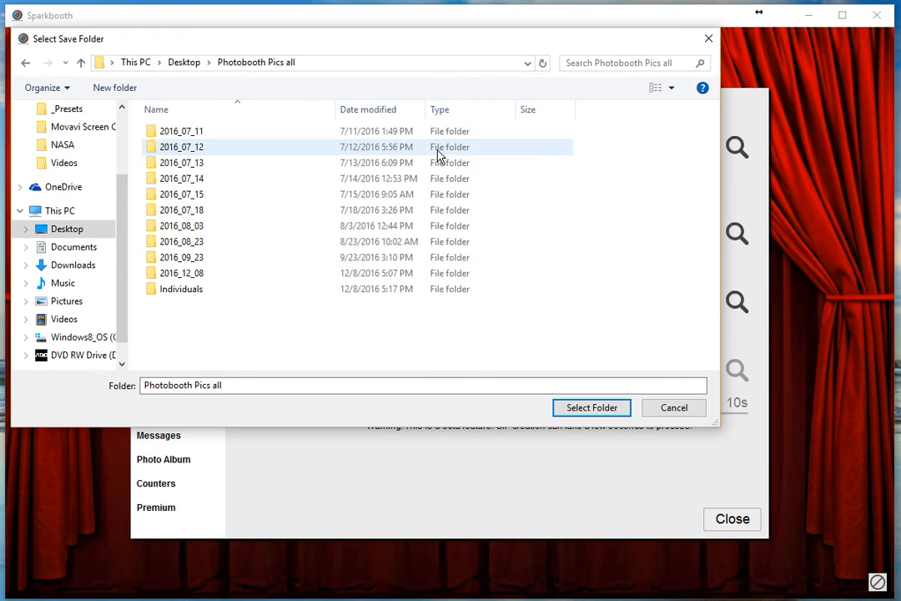
double_click(179, 292)
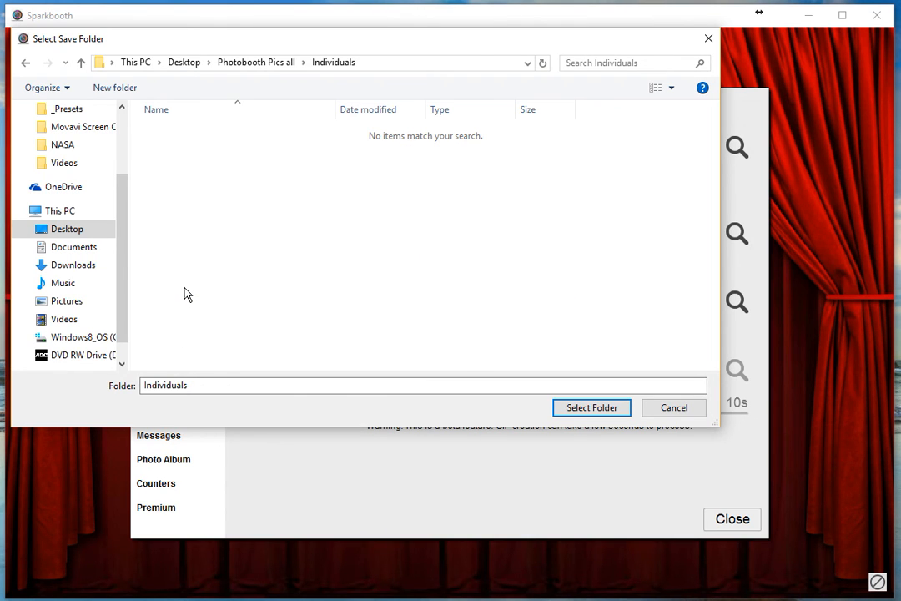
click(576, 413)
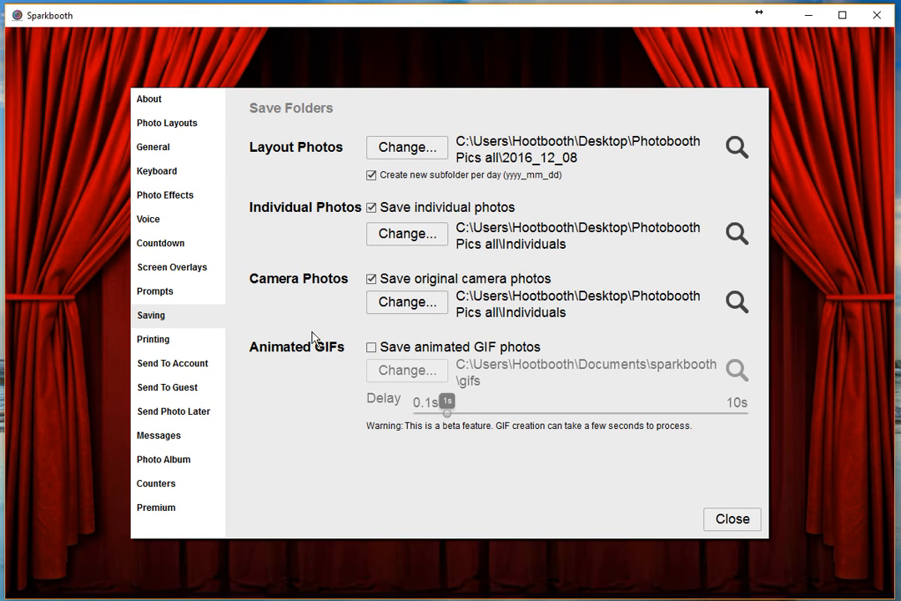
Step: Turn saving of animated GIF photos on, try adjusting the delay, and turn the option back off
click(371, 349)
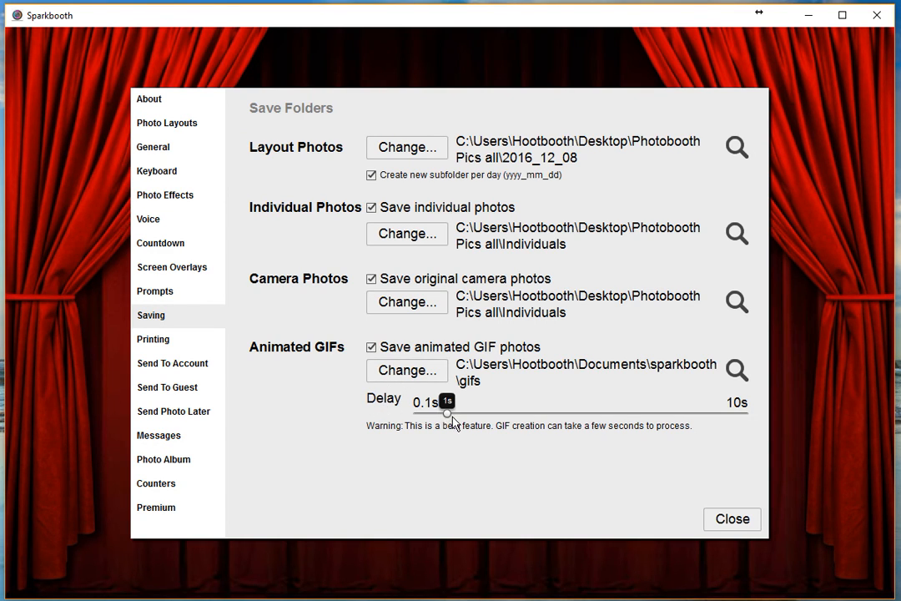
mouse_move(448, 416)
mouse_down()
mouse_move(479, 419)
mouse_move(435, 417)
mouse_move(483, 415)
mouse_move(455, 416)
mouse_up()
click(373, 349)
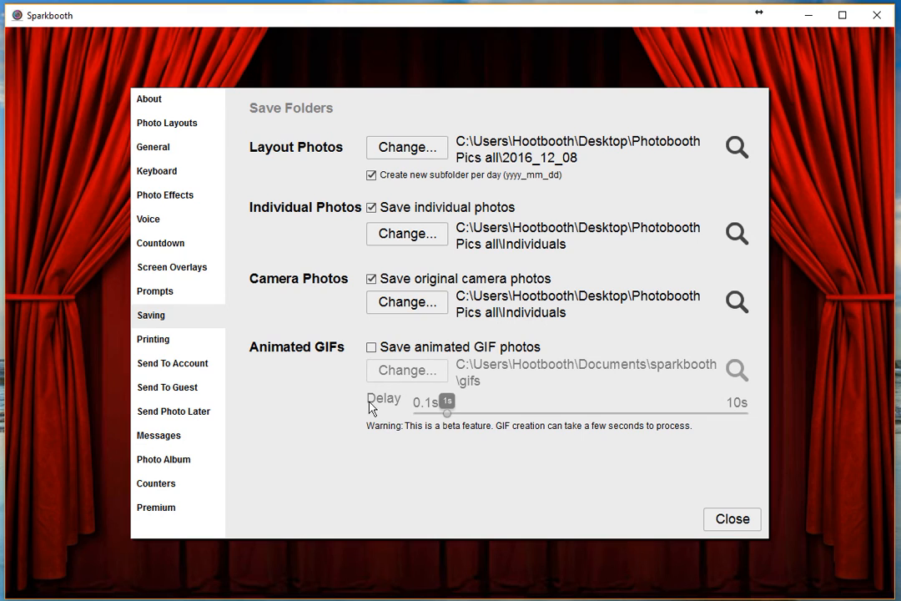
Step: Look through the available printers in the printing settings without selecting one
click(159, 342)
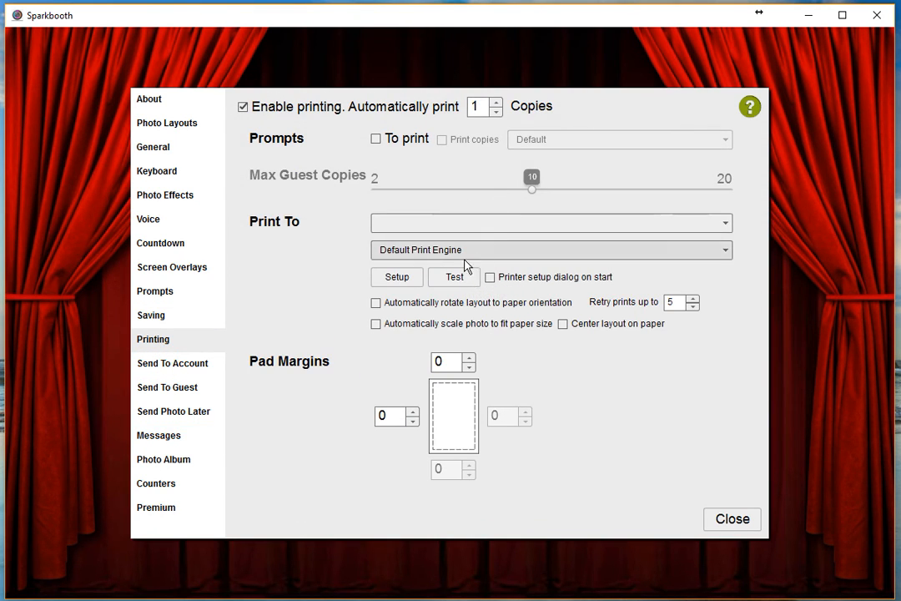
click(703, 225)
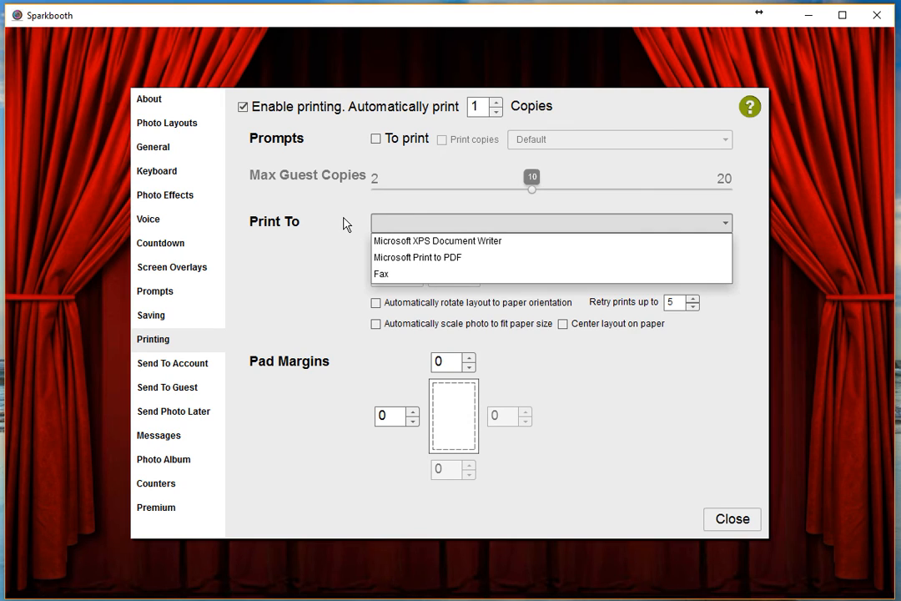
click(388, 226)
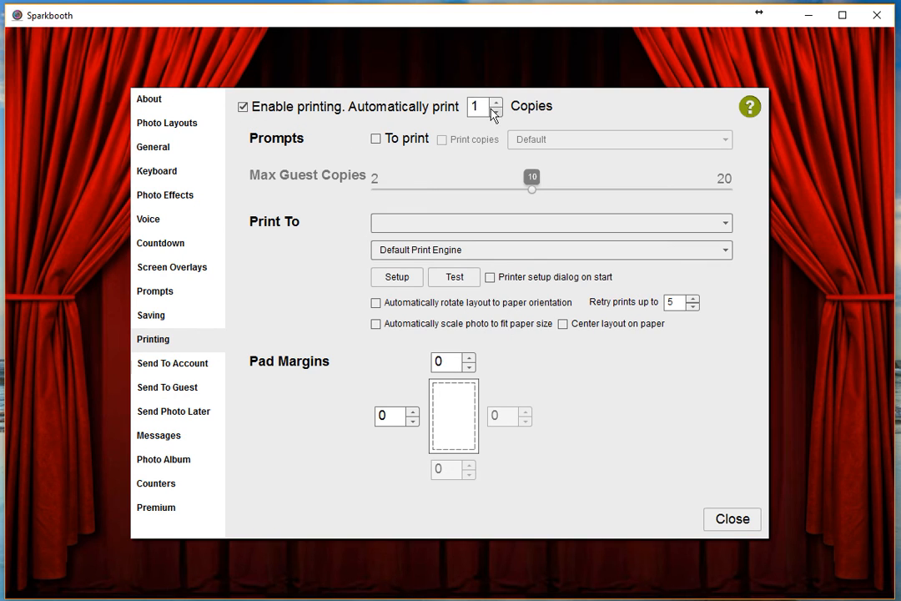
Step: Enable the Print copies prompt with a maximum of 5 guest copies, and leave the To print prompt off
click(375, 140)
click(441, 141)
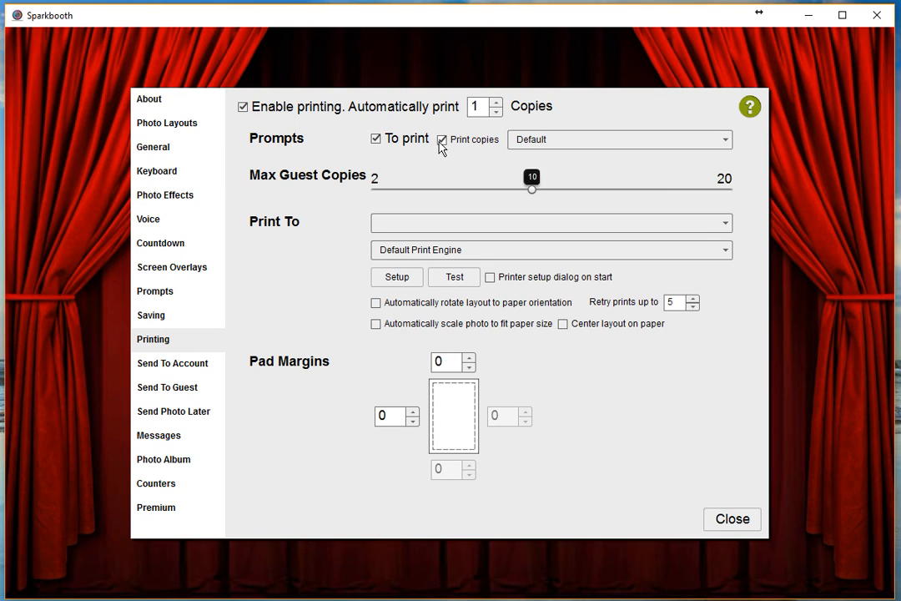
drag(533, 191, 427, 207)
click(375, 139)
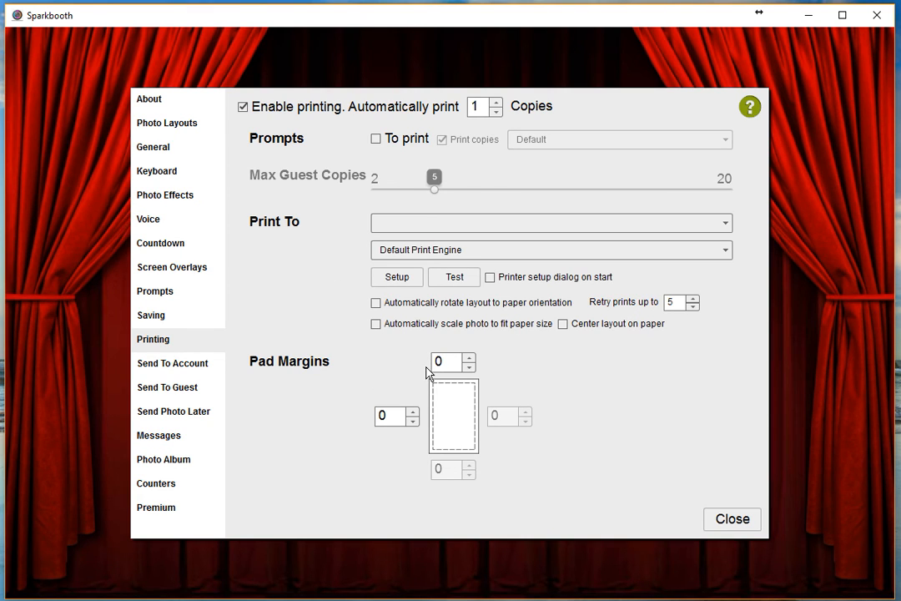
Step: Enable automatic rotation of the layout to paper orientation and automatic scaling of the photo to fit the paper size
click(375, 307)
click(376, 325)
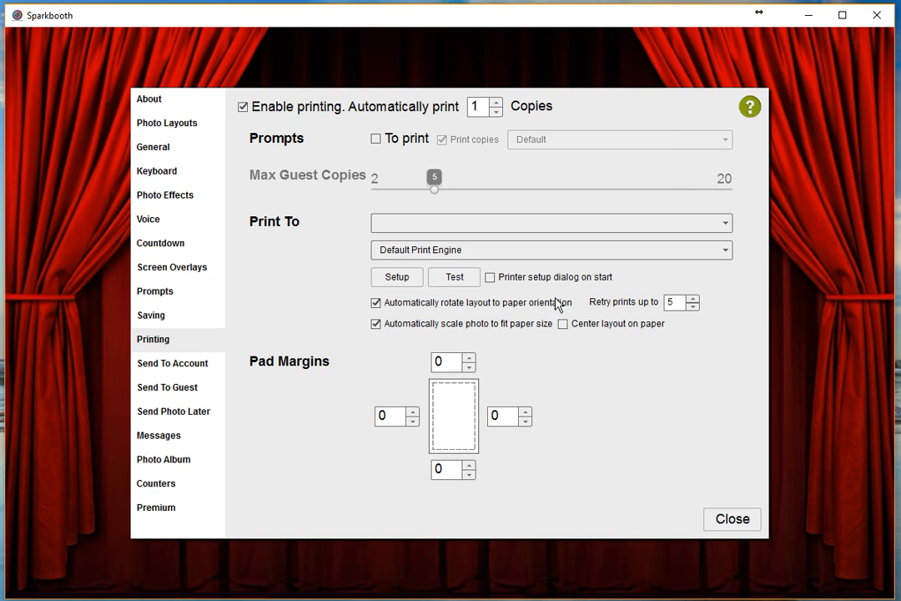
Step: Preview the Email Account upload option in the Send To Account settings, and set the upload service to Facebook
click(177, 364)
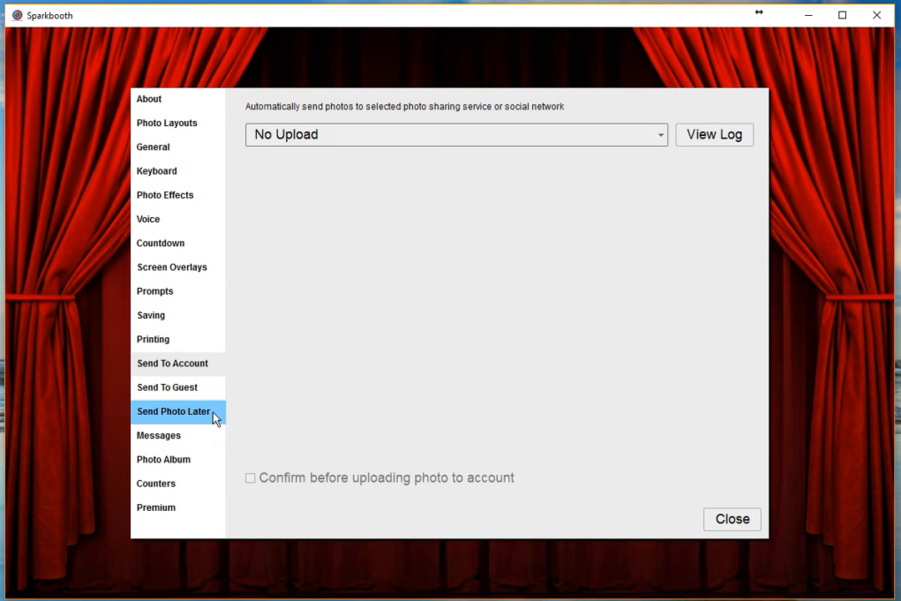
click(634, 137)
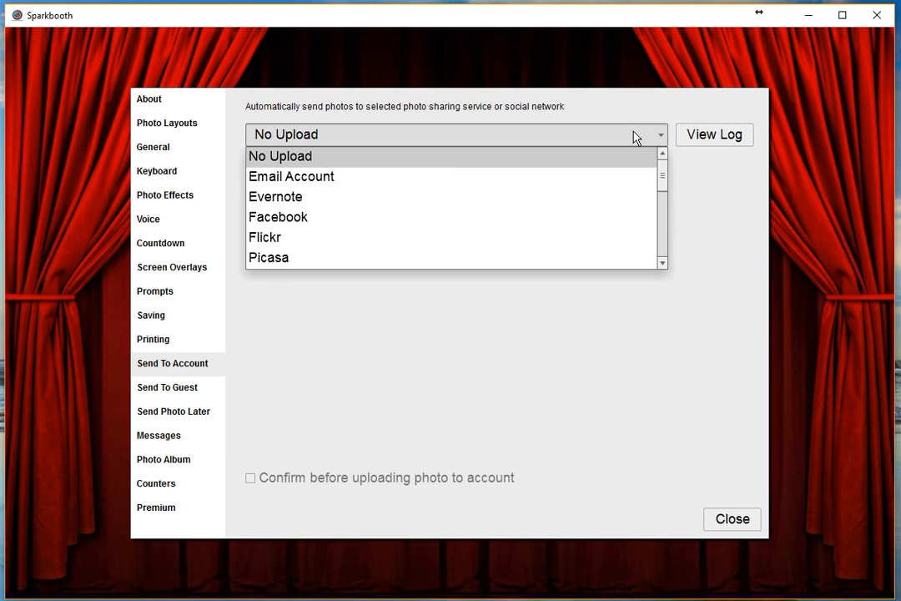
click(581, 181)
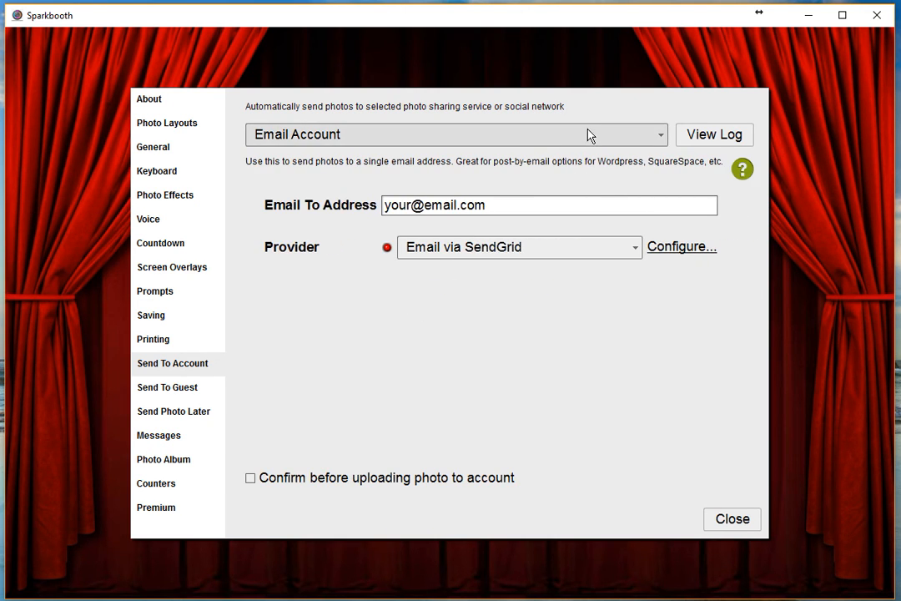
click(590, 137)
click(575, 197)
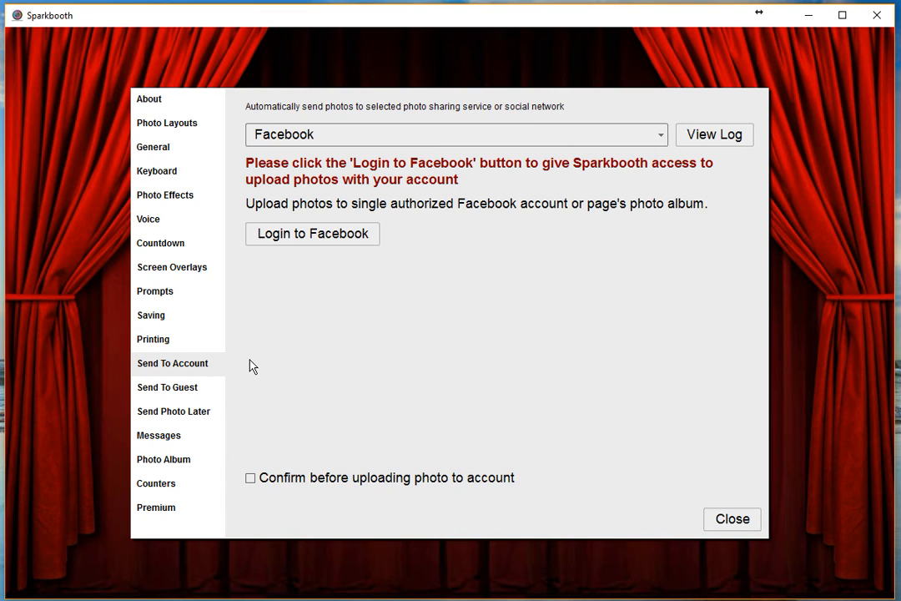
Step: Examine the full list of photo sharing services available for account uploads, keeping Facebook selected
click(659, 136)
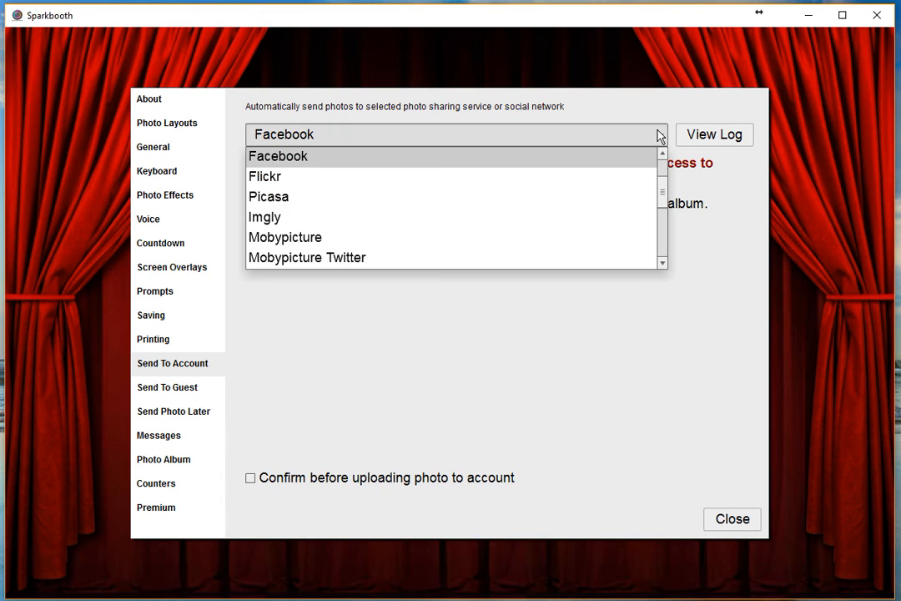
scroll(564, 229, down, 2)
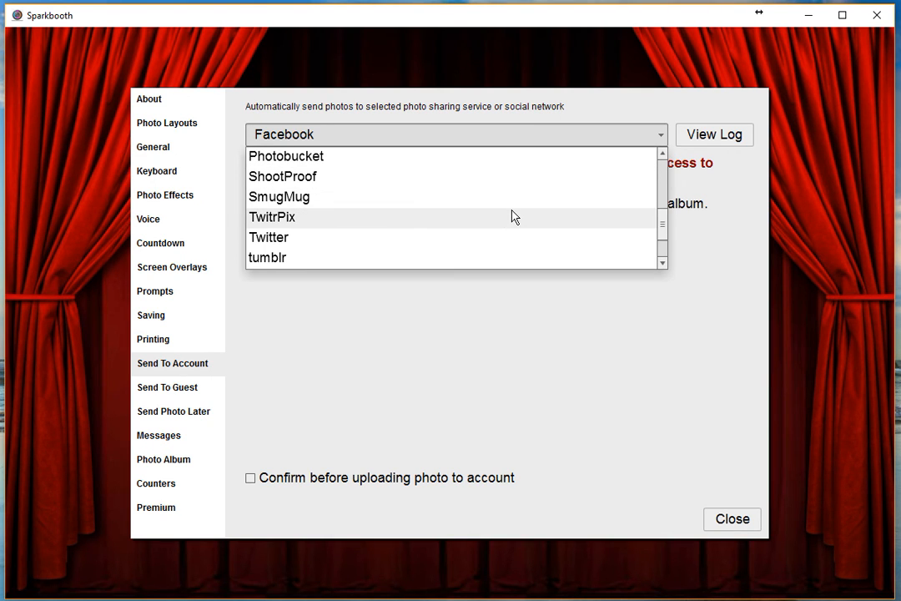
scroll(512, 221, down, 1)
scroll(518, 227, up, 4)
scroll(501, 242, down, 4)
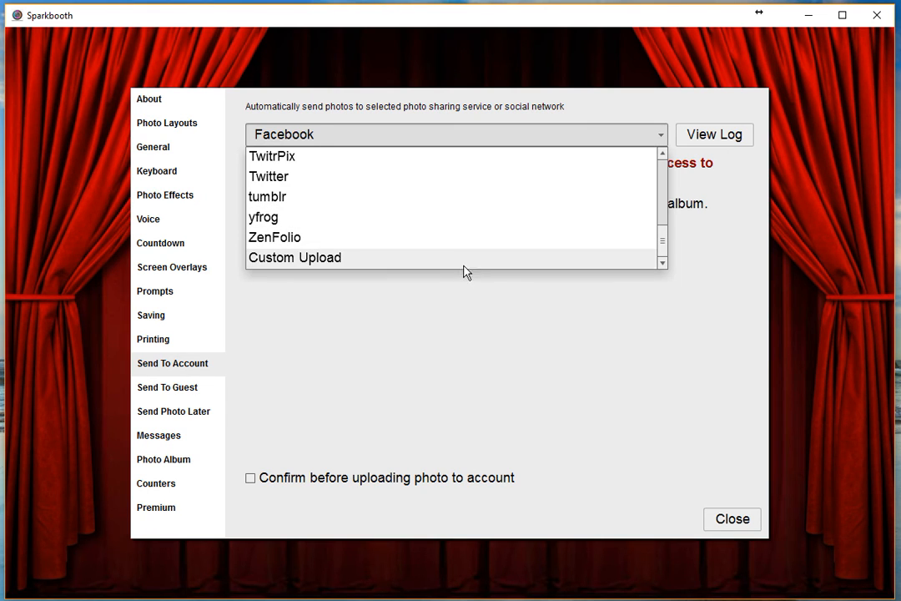
scroll(482, 255, up, 4)
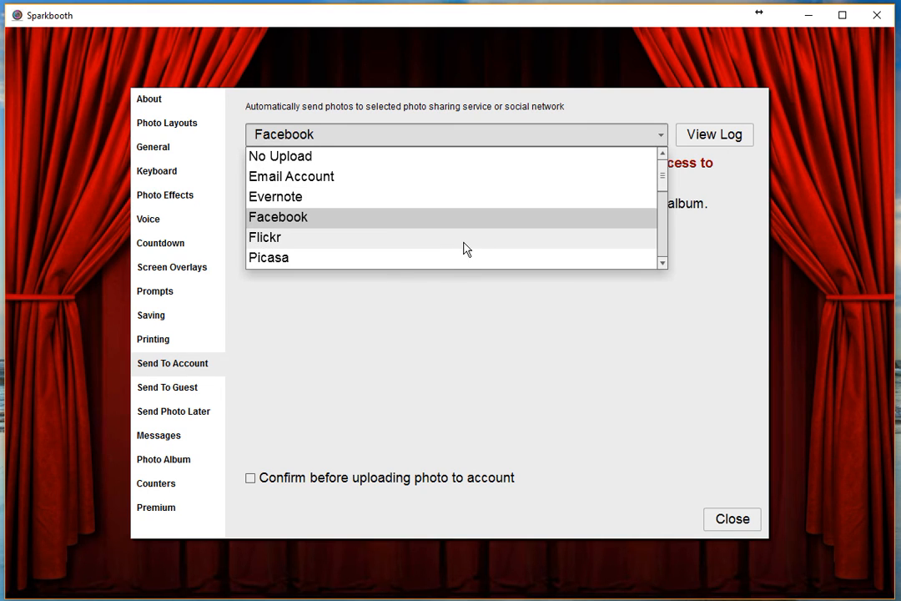
scroll(460, 249, down, 1)
scroll(459, 250, down, 3)
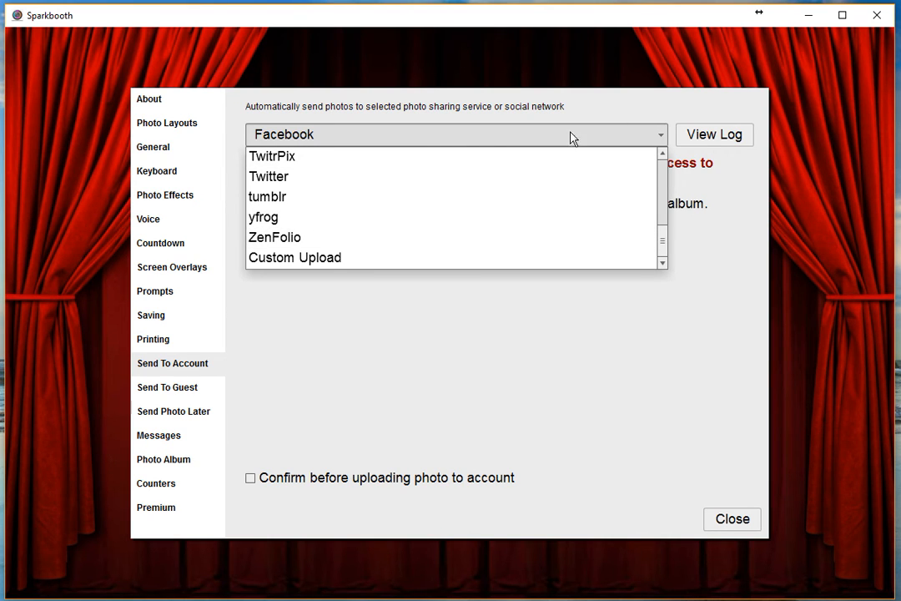
click(659, 138)
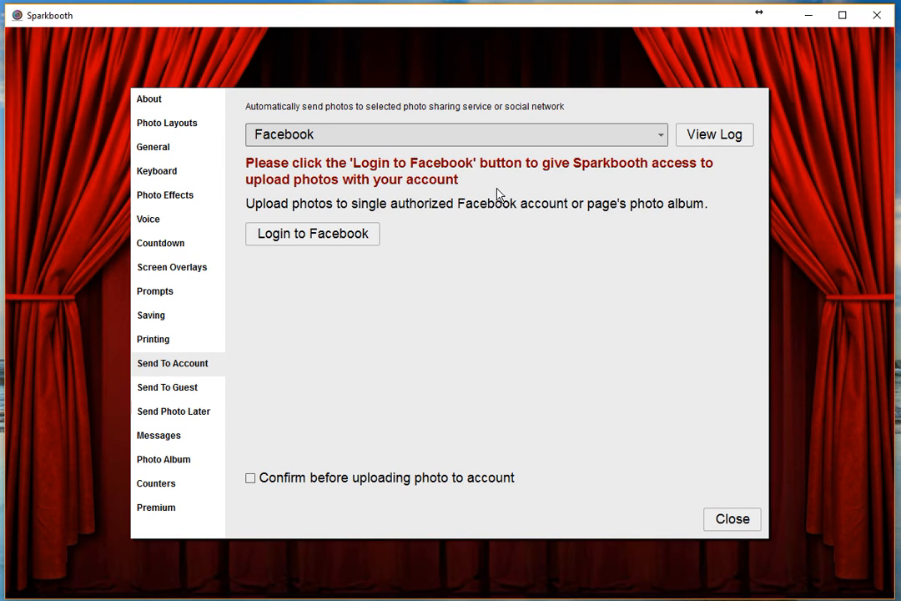
Step: Allow guests to send photos to their own accounts, and enable the Email and Mobile delivery options
click(169, 388)
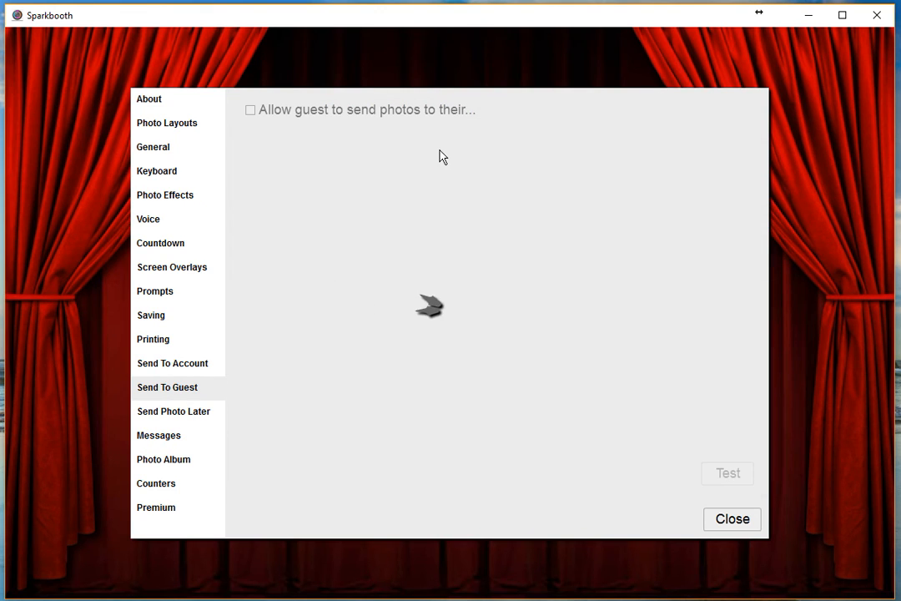
click(251, 110)
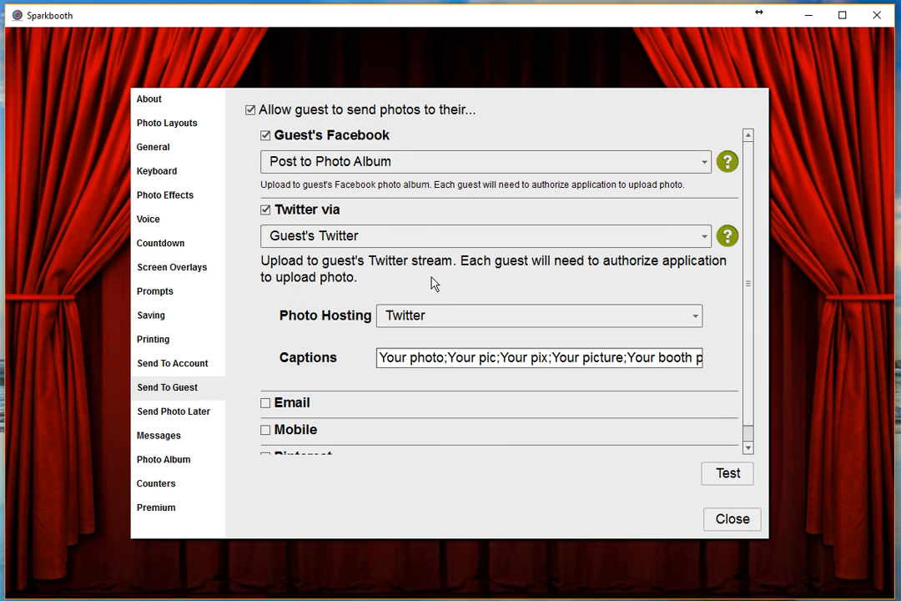
scroll(442, 276, down, 1)
click(265, 385)
scroll(334, 400, down, 1)
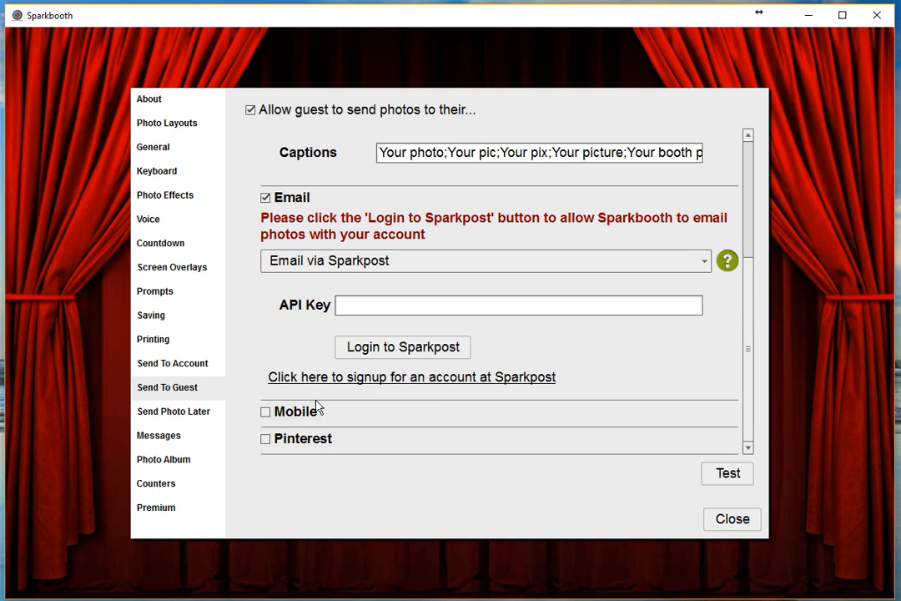
click(266, 412)
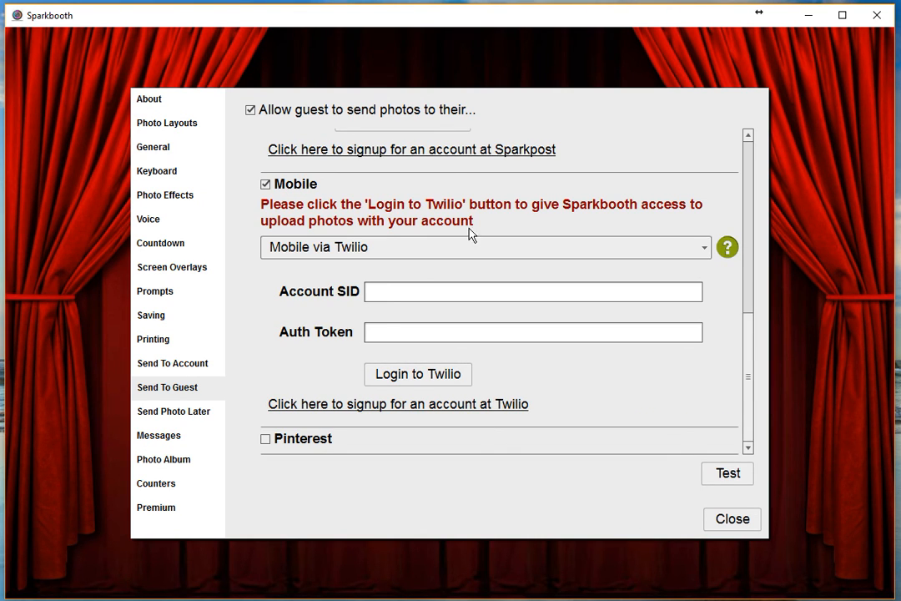
click(501, 254)
click(497, 254)
Step: Set the guest email provider to Email via SendGrid
scroll(426, 352, up, 5)
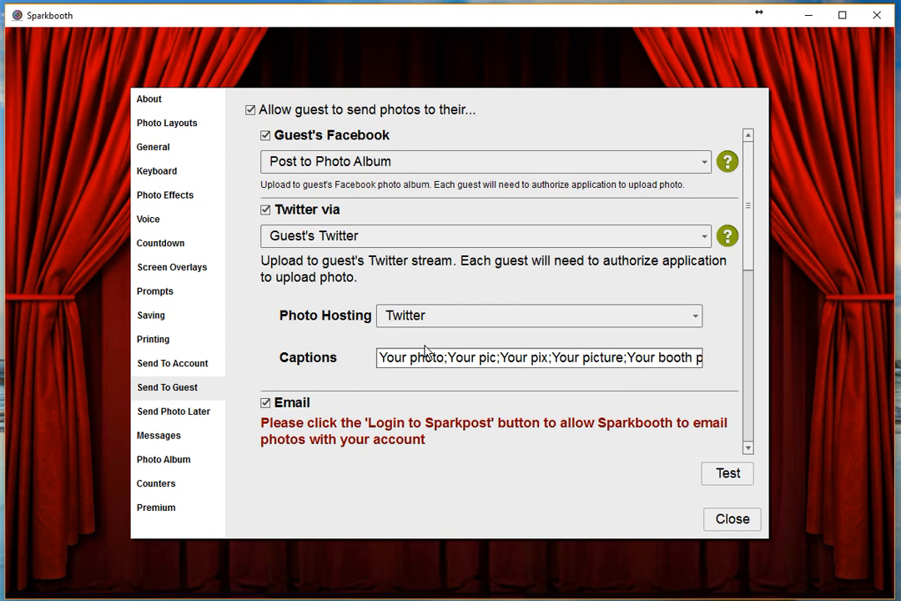
scroll(426, 352, down, 5)
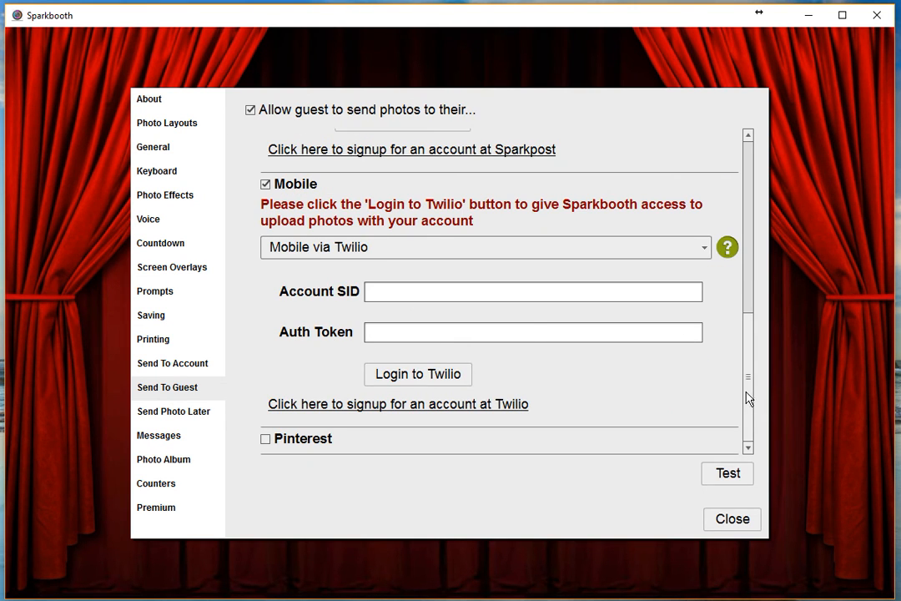
drag(746, 396, 740, 287)
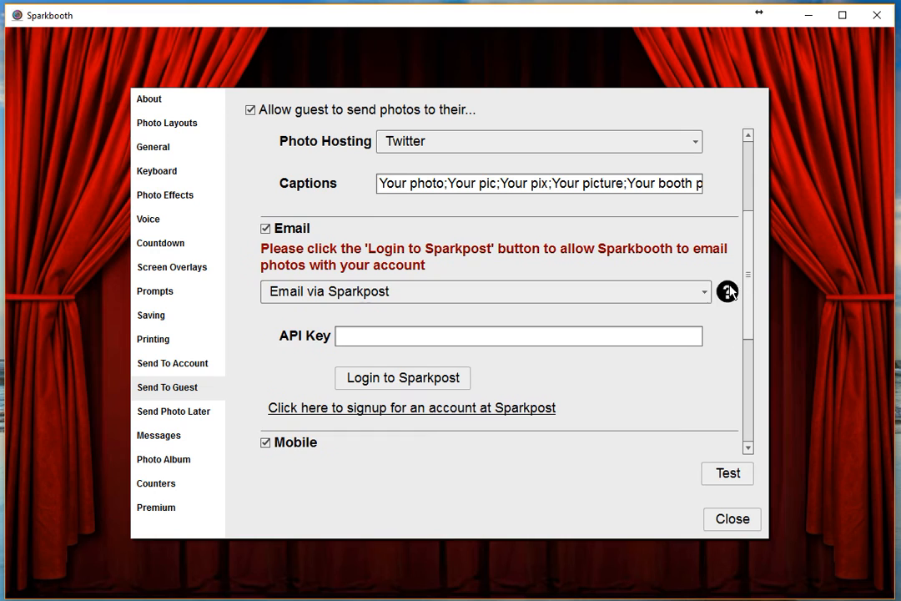
click(428, 294)
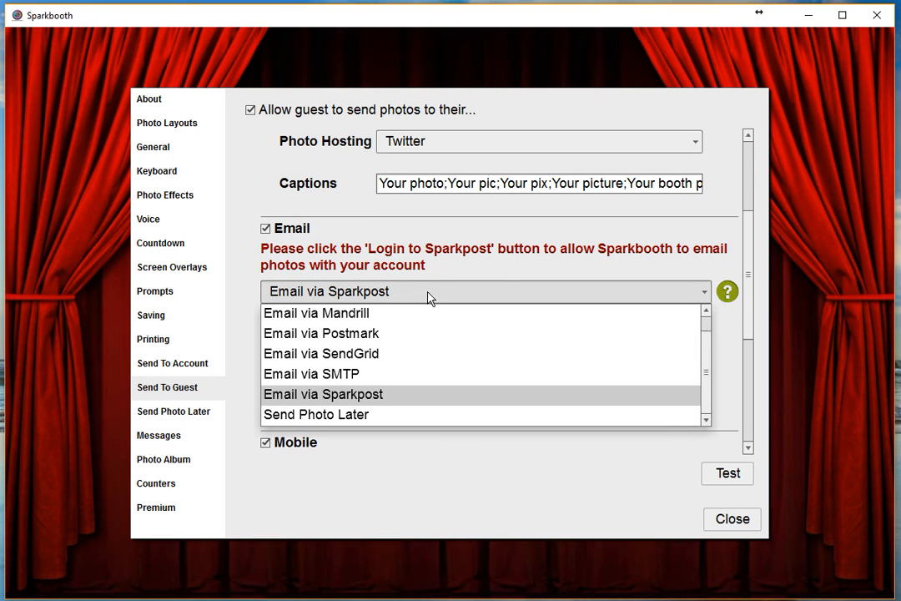
click(434, 354)
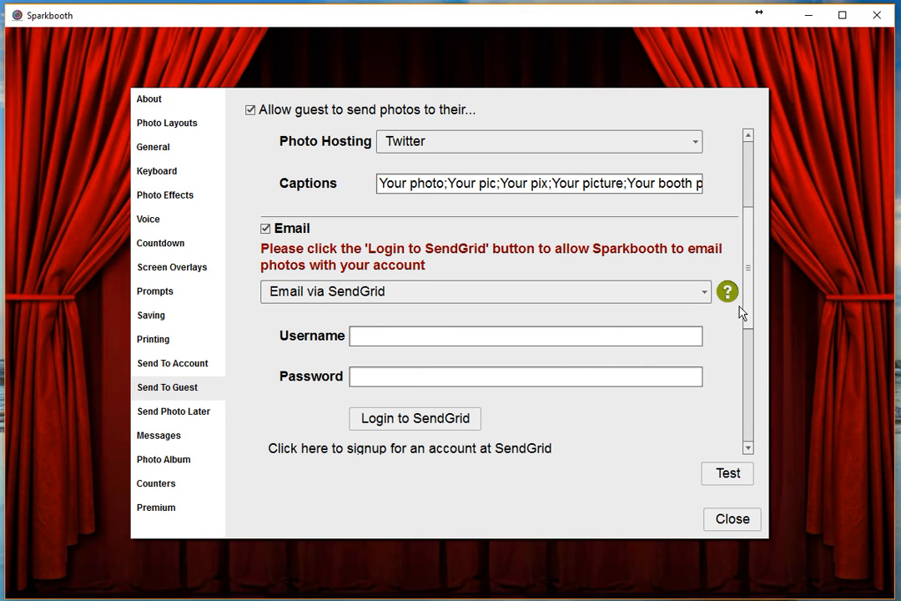
Step: Review the available providers for guest Mobile delivery, keeping Mobile via Twilio selected
drag(749, 312, 765, 419)
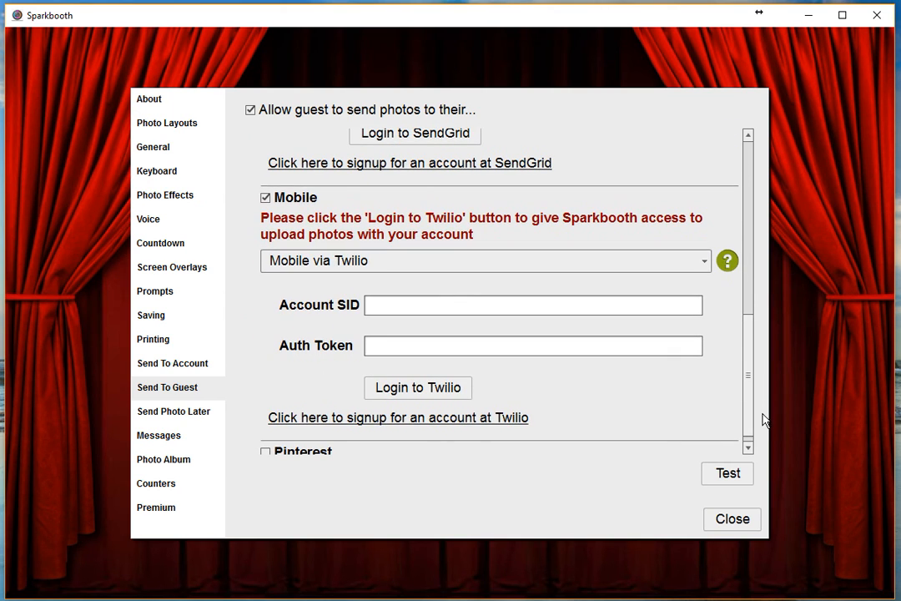
click(503, 264)
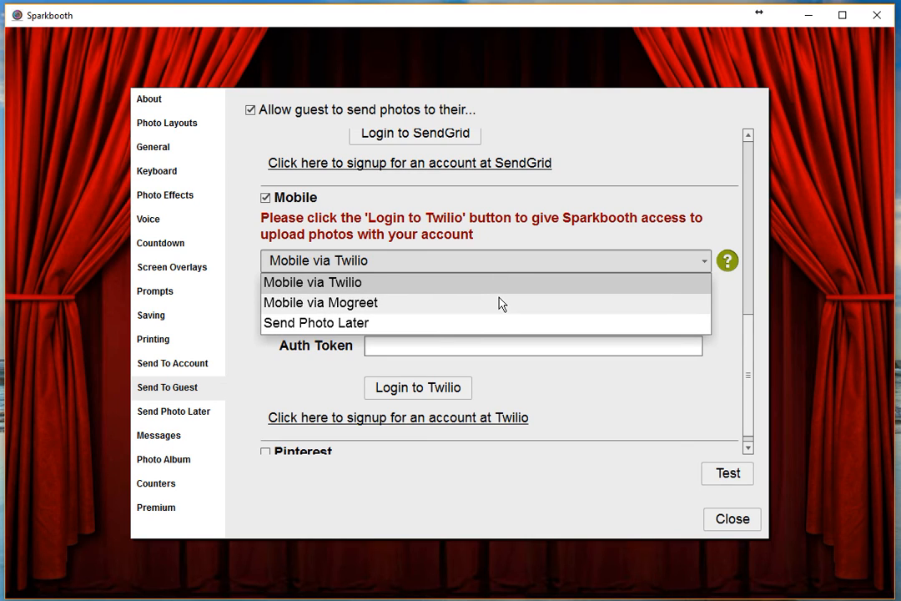
click(440, 281)
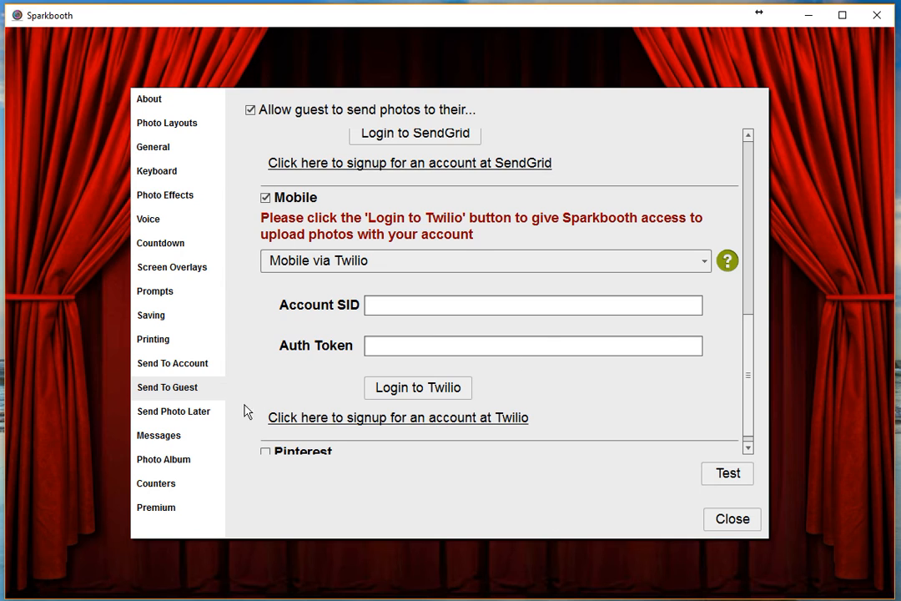
Step: Disable the Mobile delivery option and stop allowing guests to send photos to their own accounts
click(265, 199)
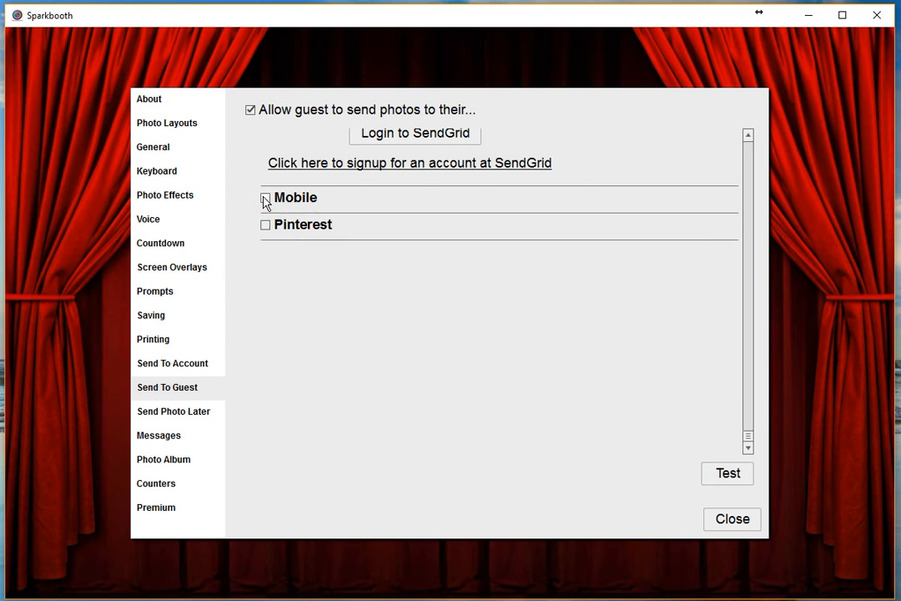
click(250, 110)
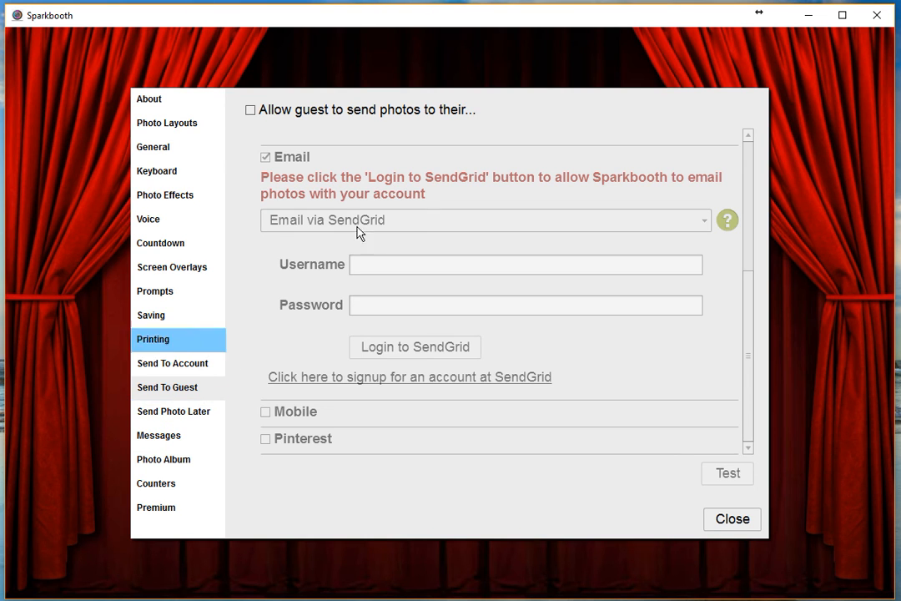
Step: Turn on saving photos into the 'Send Photo Later' queue
click(193, 414)
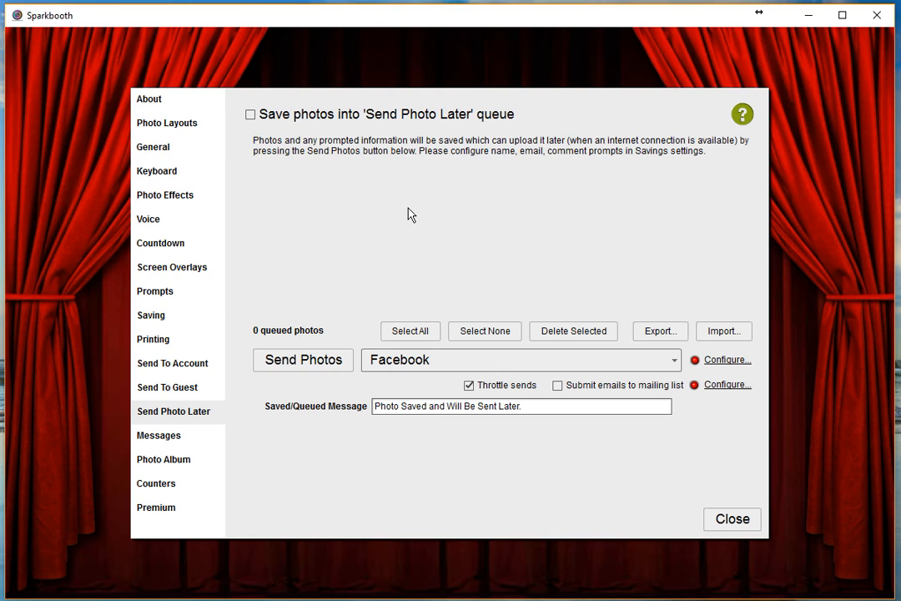
click(162, 394)
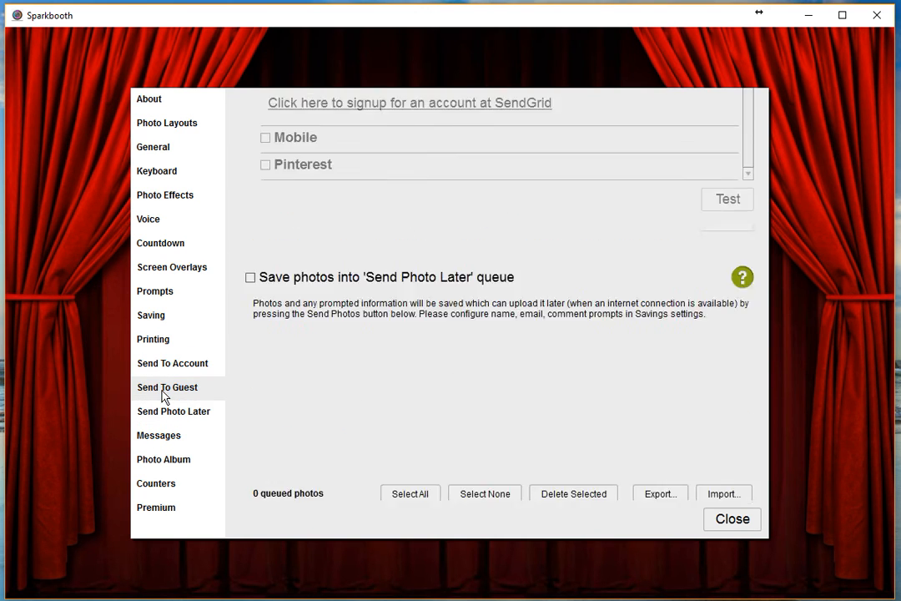
click(171, 372)
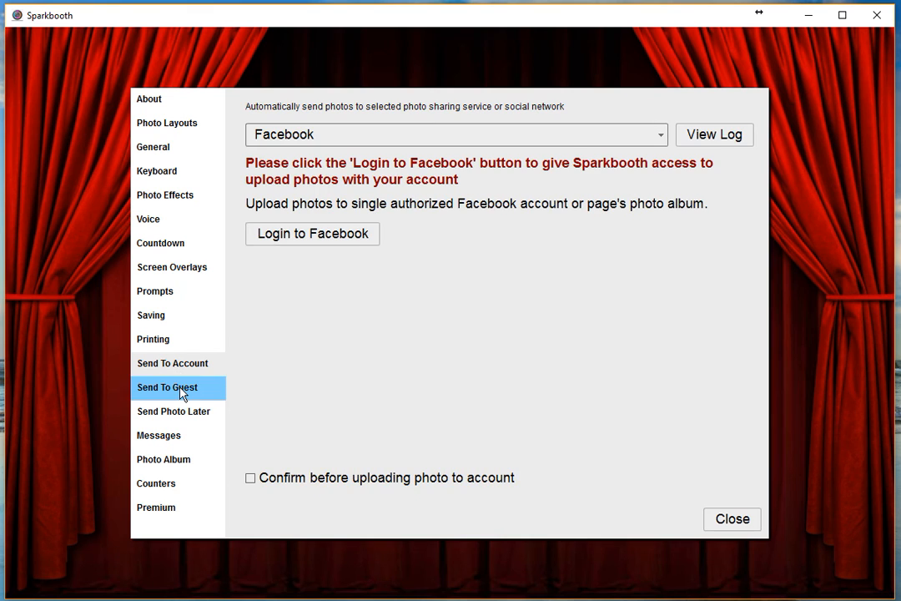
click(184, 394)
click(181, 415)
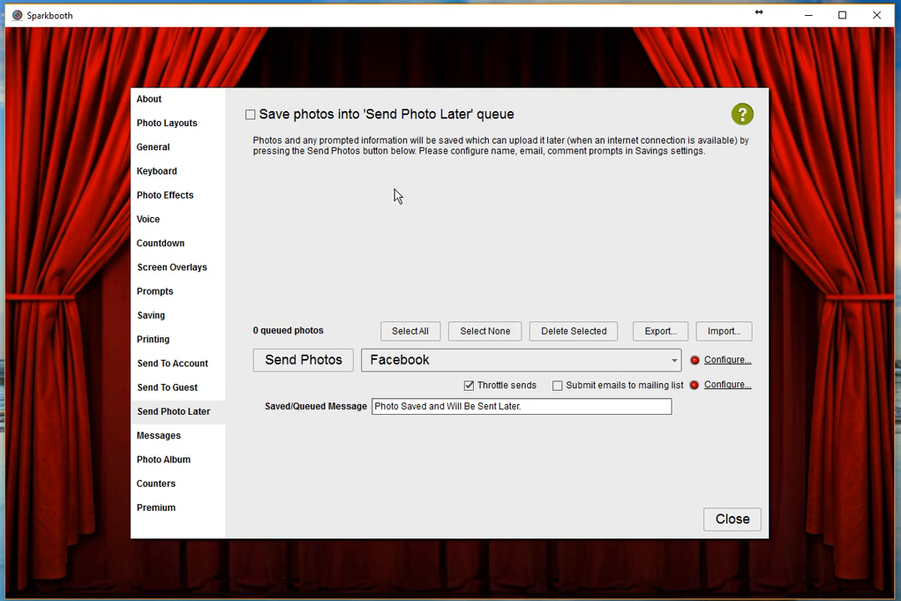
click(252, 117)
Step: Change the on-screen Processing message shown to guests to "Creating the template..."
click(174, 444)
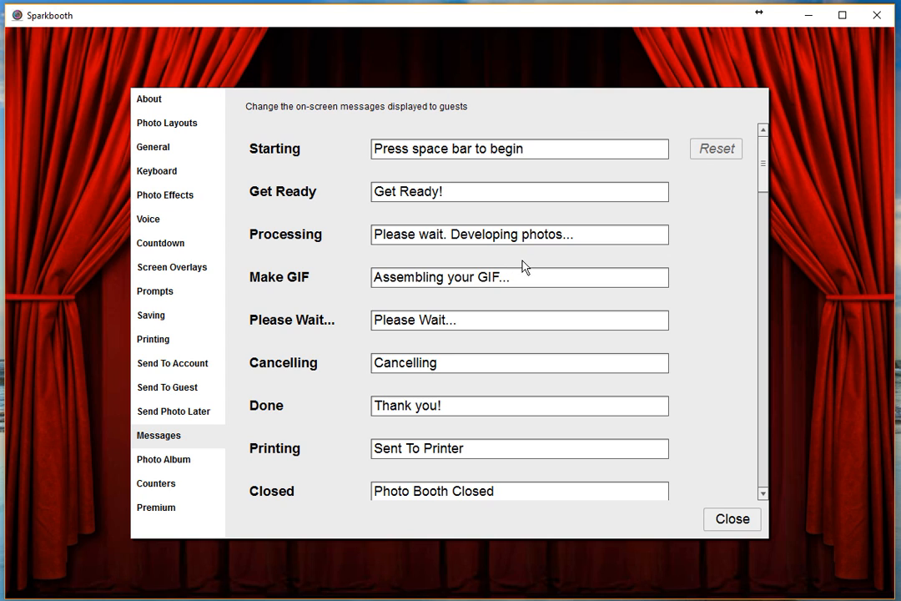
click(293, 1)
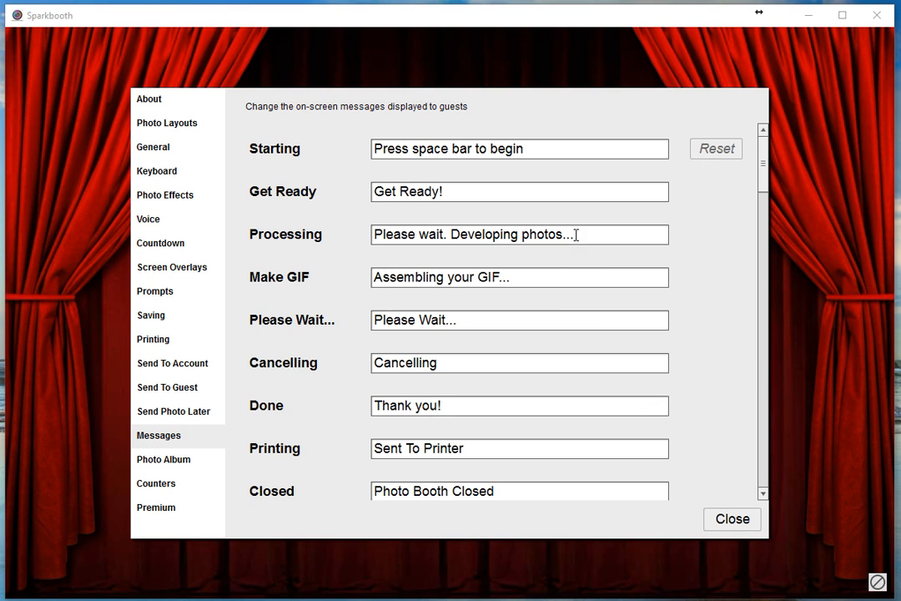
drag(576, 234, 363, 250)
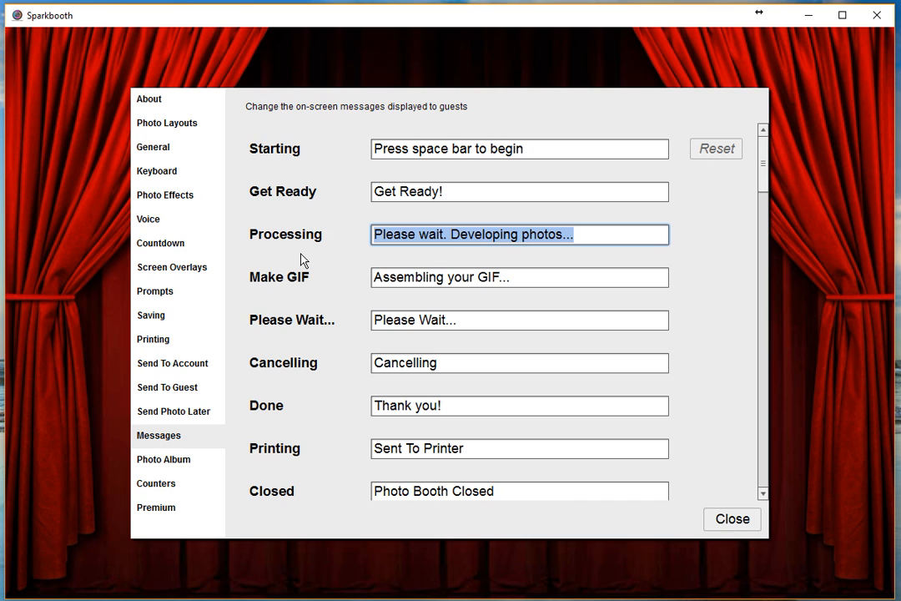
text(C)
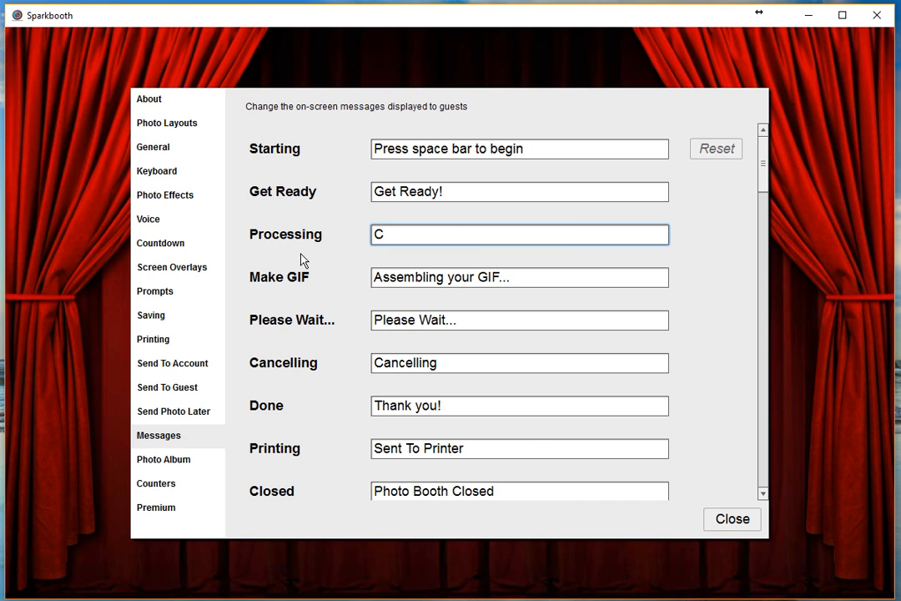
text(reating the temp)
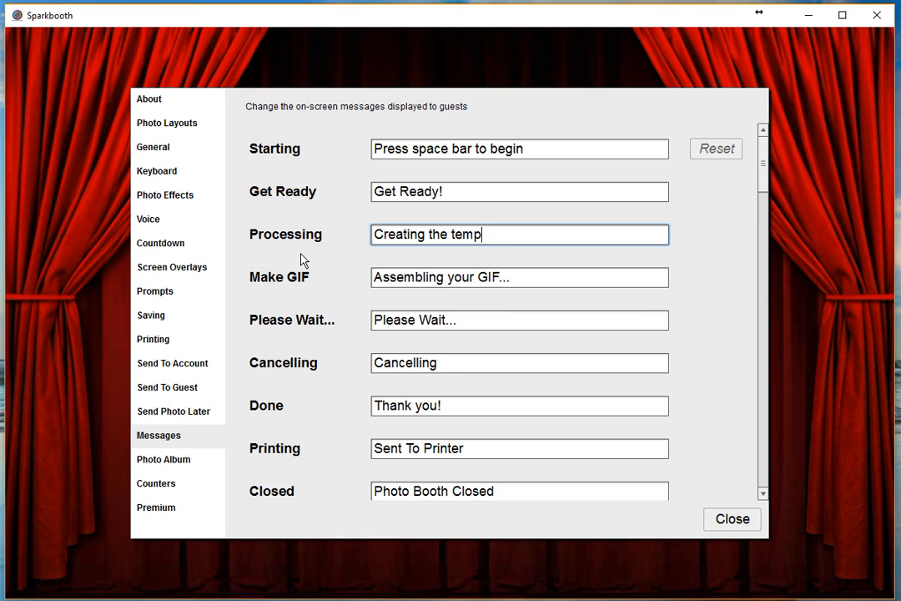
text(late...)
Step: Change the on-screen Done message to "Email your photos?"
click(474, 405)
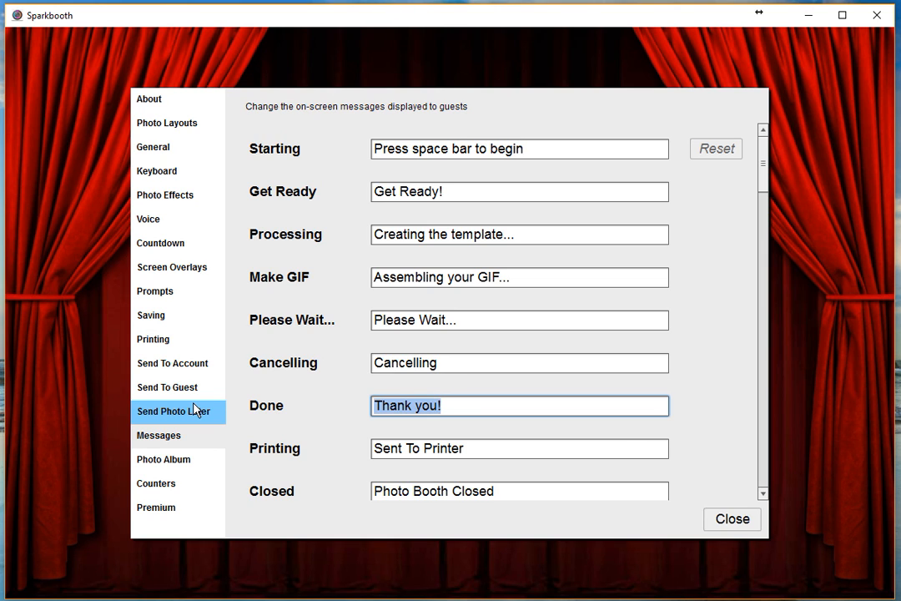
text(Email)
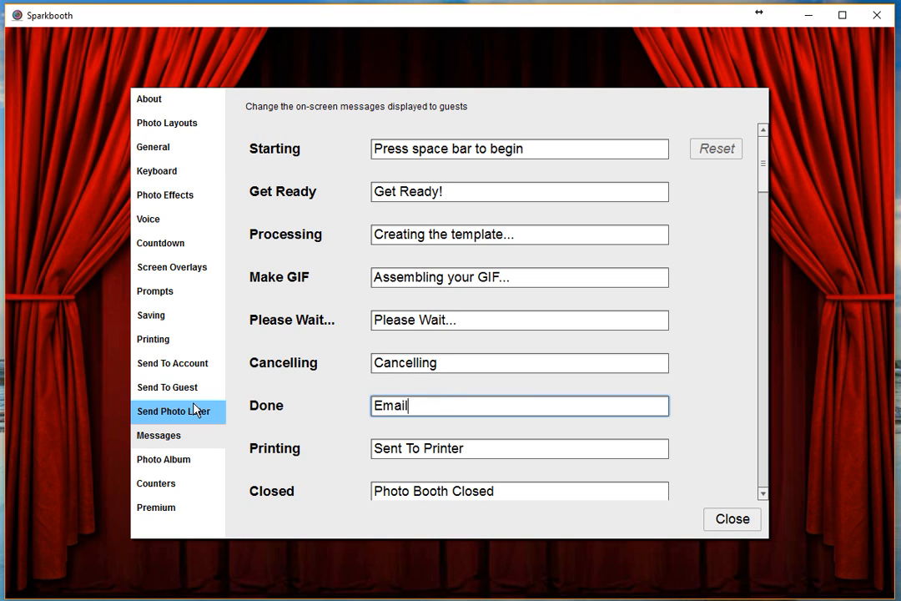
text( your photos?)
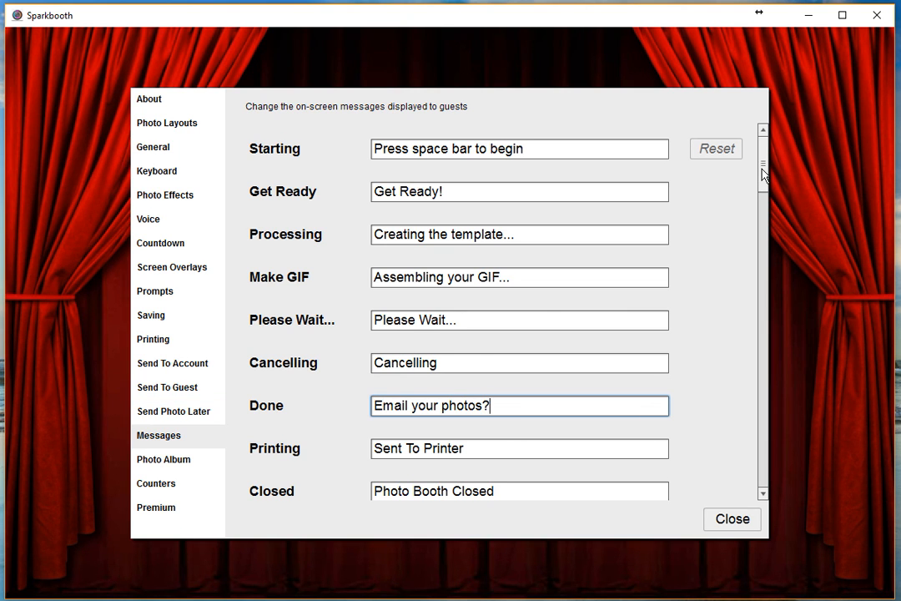
Step: Review the rest of the guest messages, and change the Starting message to "Touch Screen to Begin"
scroll(745, 213, down, 3)
scroll(745, 214, down, 15)
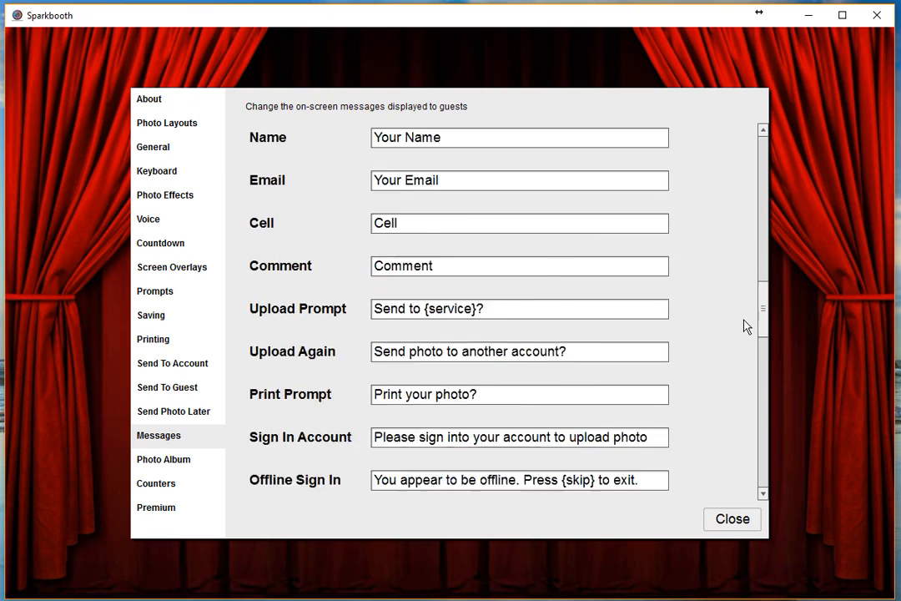
scroll(746, 367, down, 8)
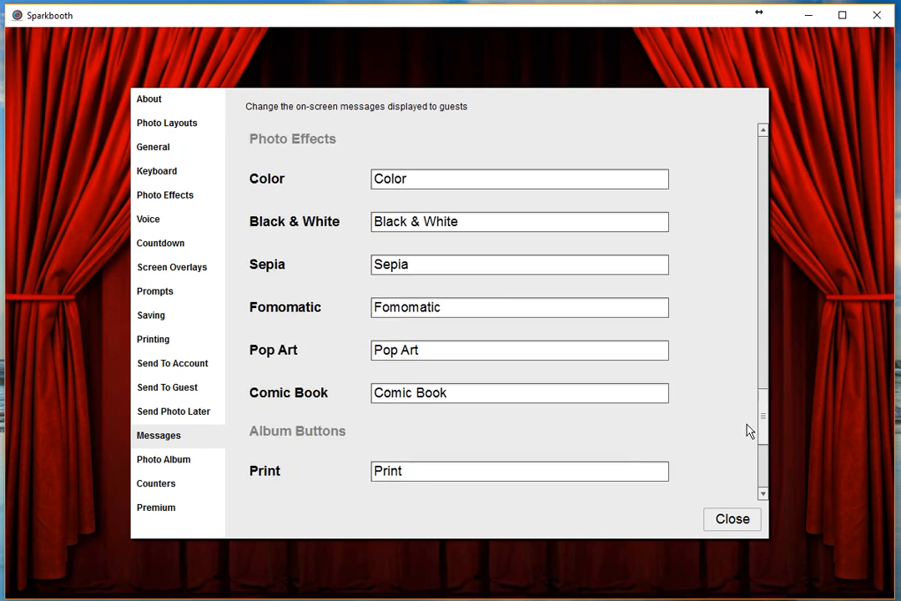
scroll(749, 466, down, 2)
drag(762, 475, 742, 121)
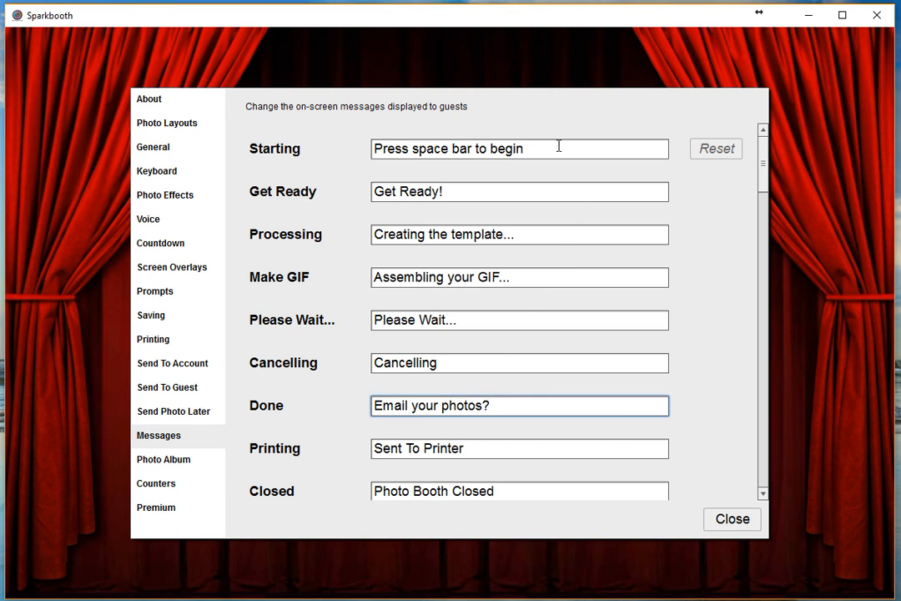
drag(559, 145, 323, 147)
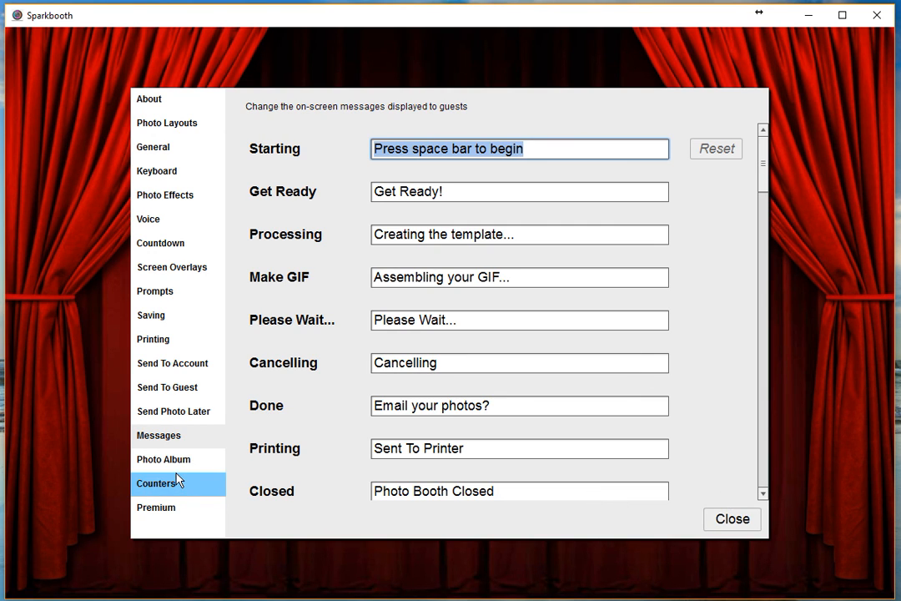
text(T)
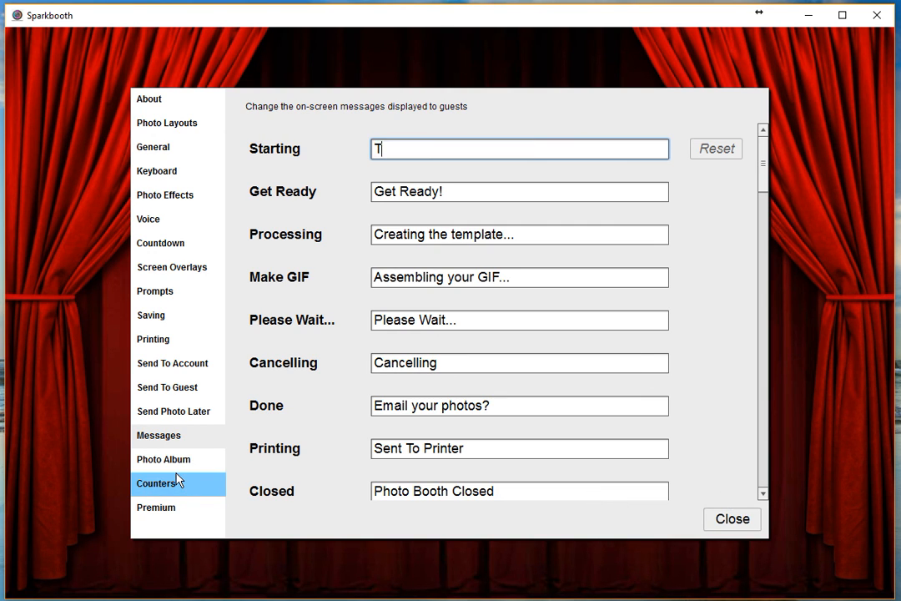
text(ouch Screen to Begin)
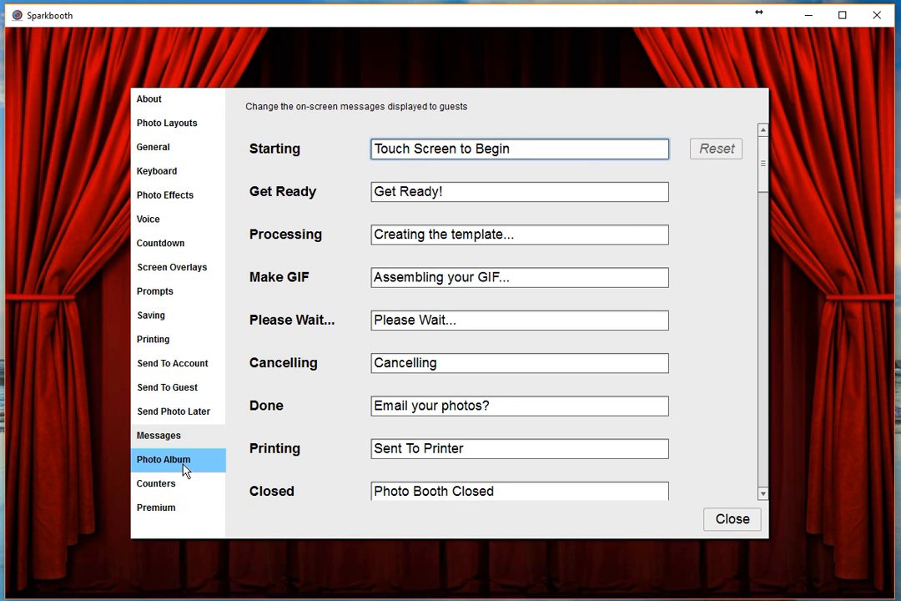
Step: Enable Facebook, Email, Pinterest, Twitter and Mobile sharing in the Photo Album settings
click(184, 471)
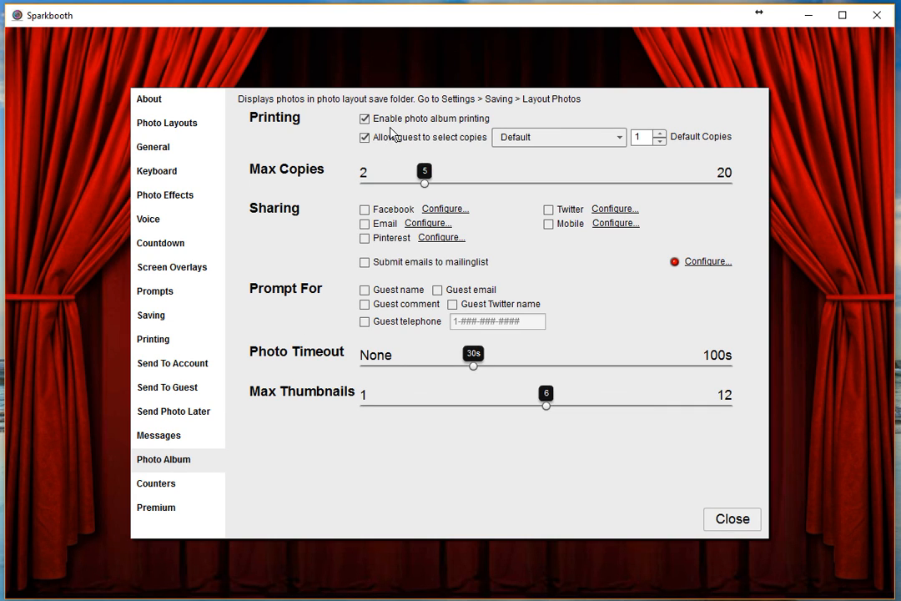
click(365, 209)
click(365, 224)
click(365, 238)
click(549, 210)
click(548, 224)
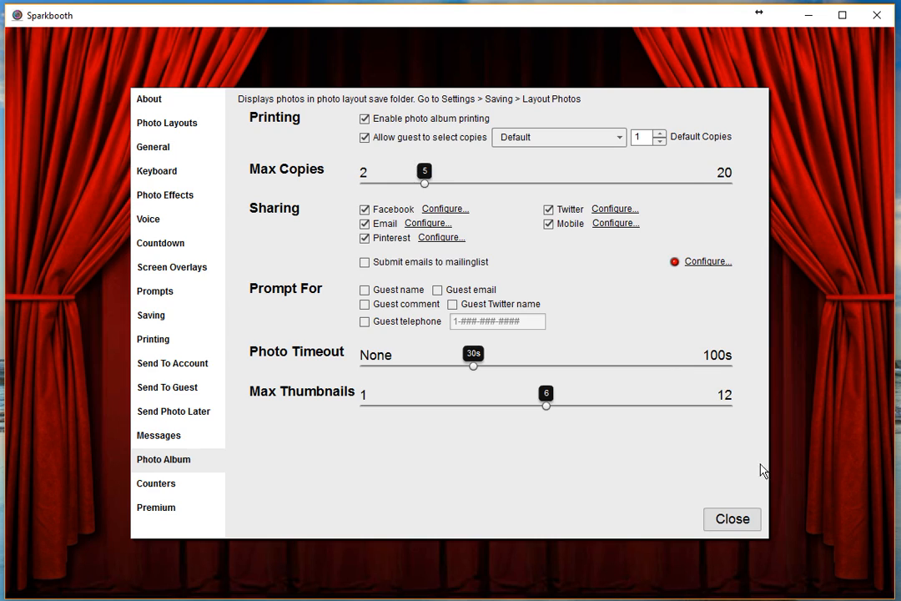
Step: Preview the photo album from the booth's main screen, and return to the settings
click(732, 516)
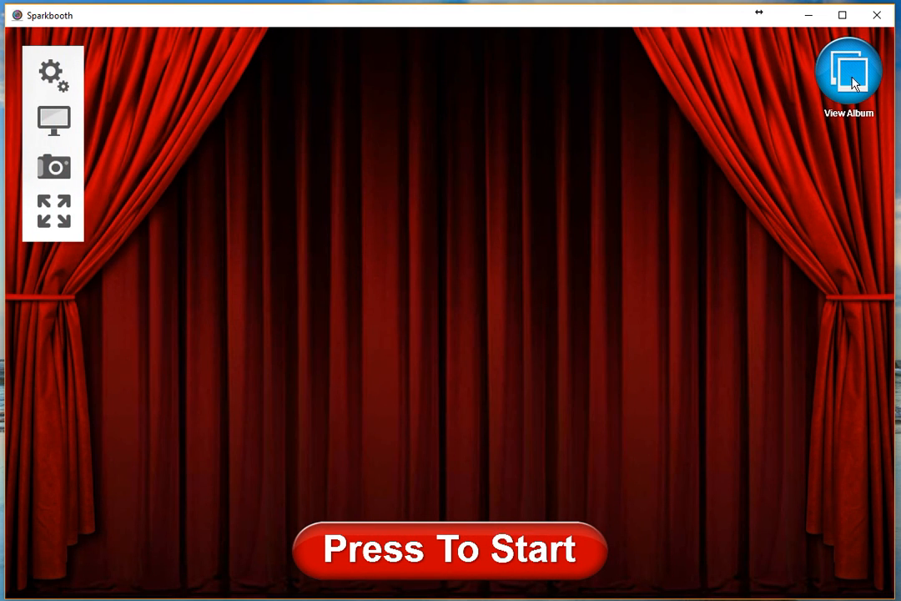
click(851, 74)
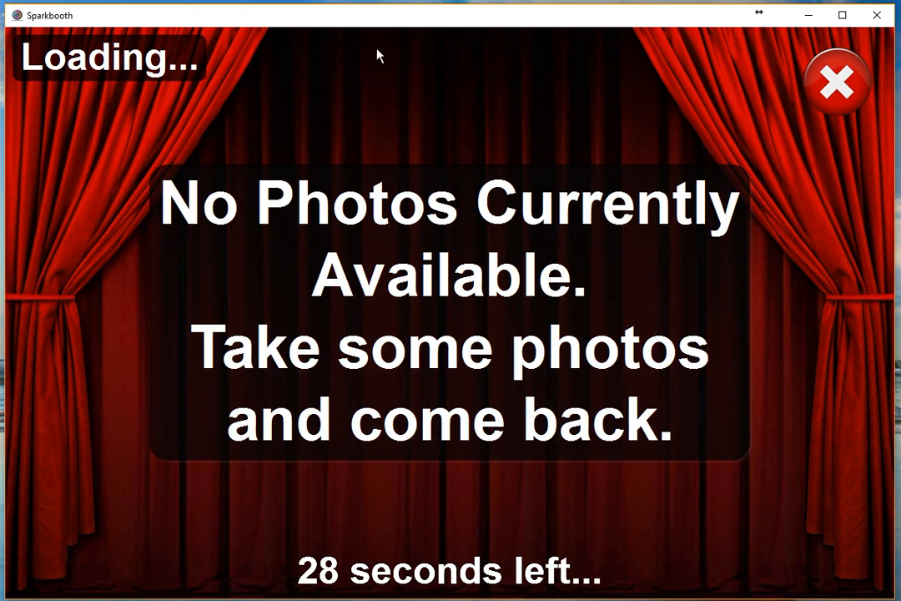
click(839, 83)
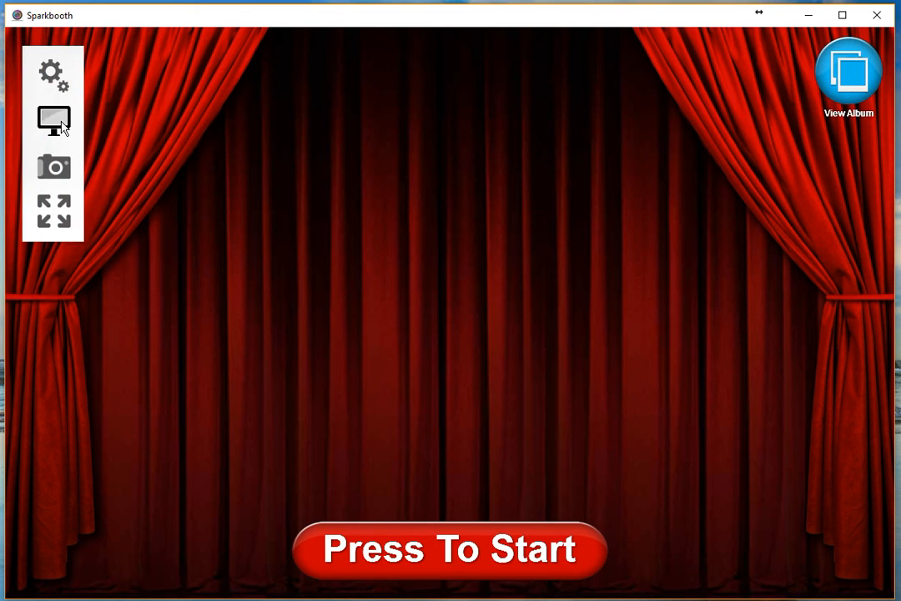
click(55, 79)
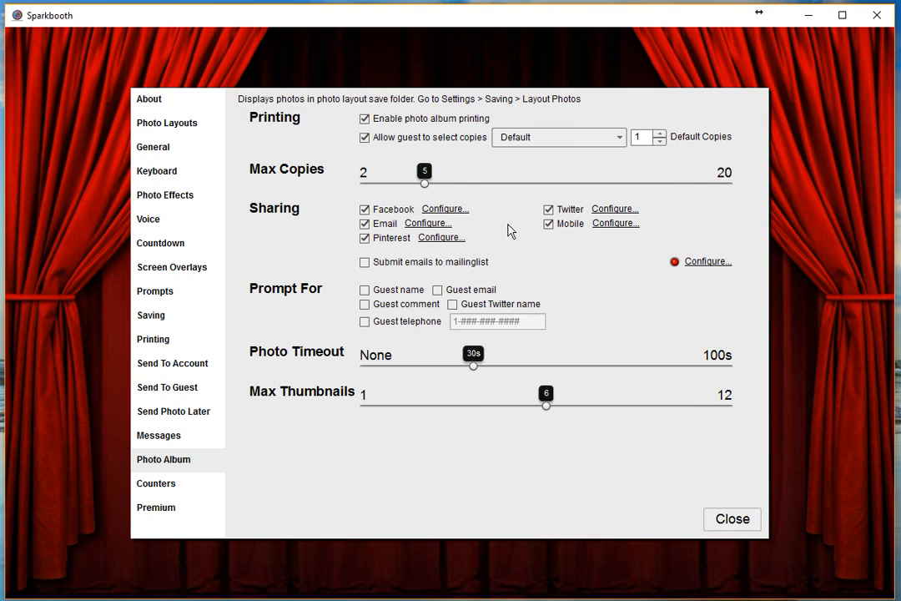
Step: Disable Twitter, Mobile, Facebook, Email and Pinterest sharing for the photo album
click(548, 210)
click(549, 224)
click(365, 209)
click(365, 224)
click(365, 238)
Step: Reset the Prints and Sessions usage counters
click(170, 485)
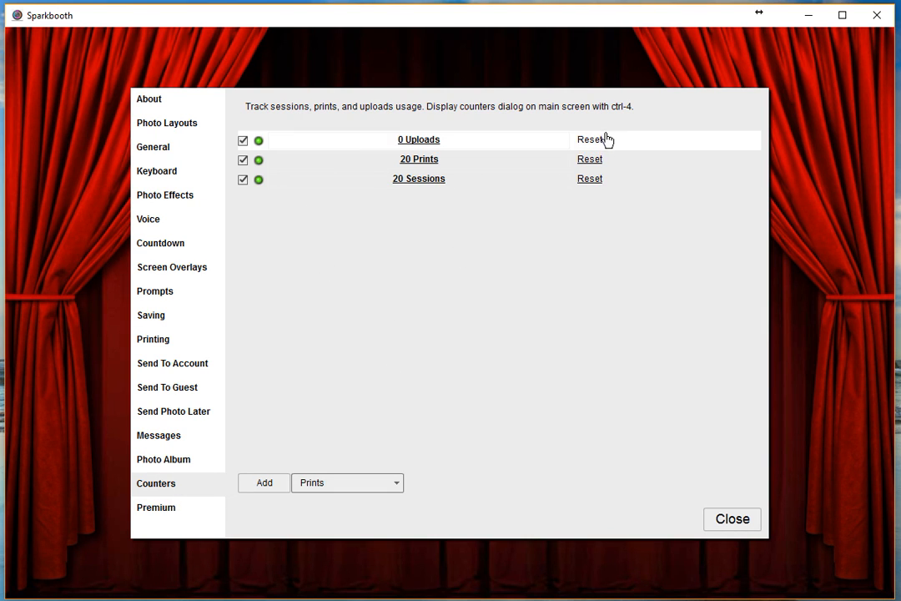
click(595, 163)
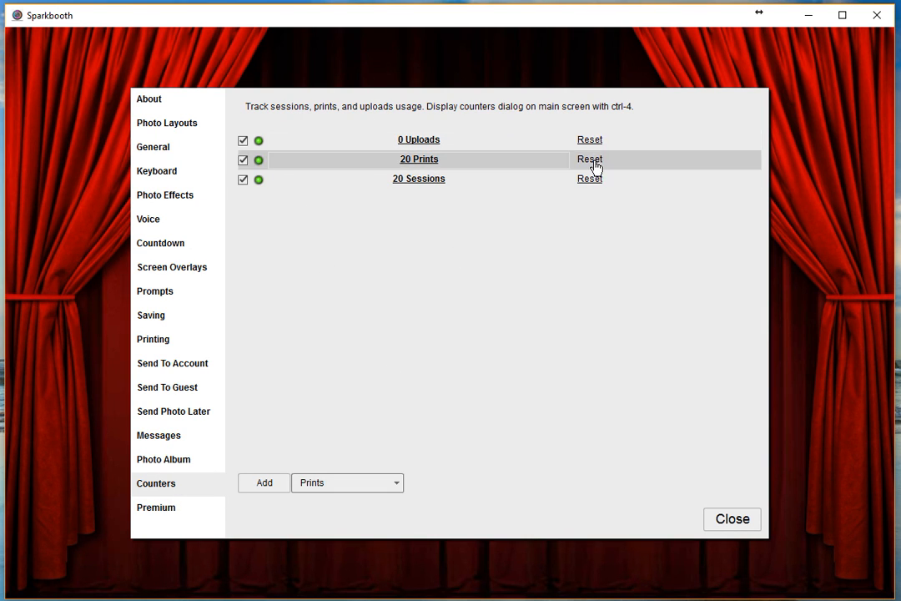
click(590, 180)
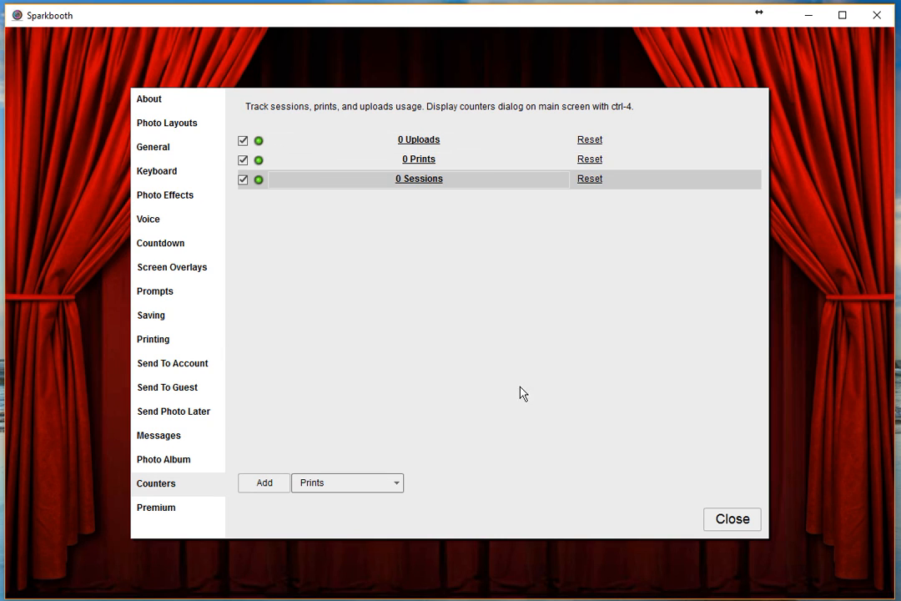
Step: Enable custom filenames for photos in the General section of the Premium settings
click(177, 515)
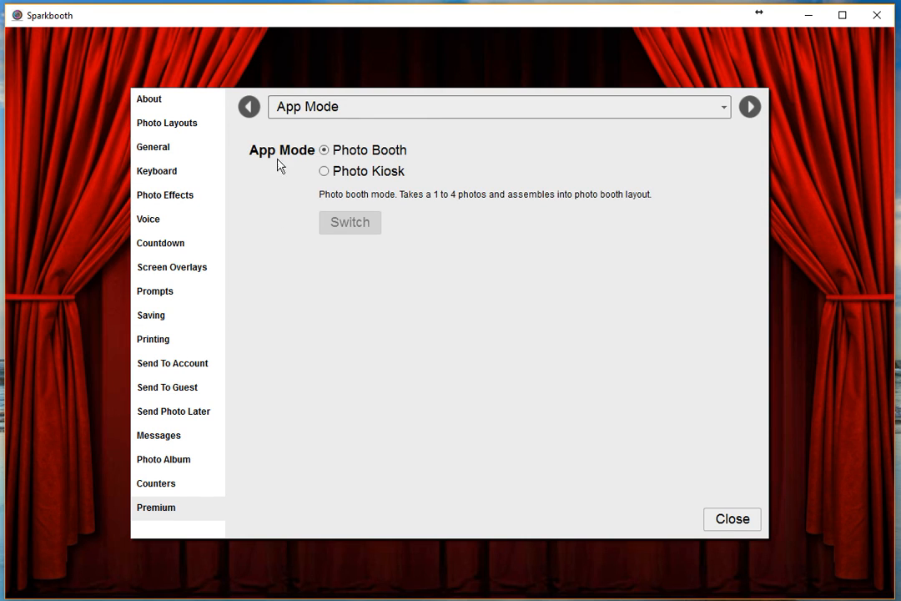
click(722, 110)
click(609, 152)
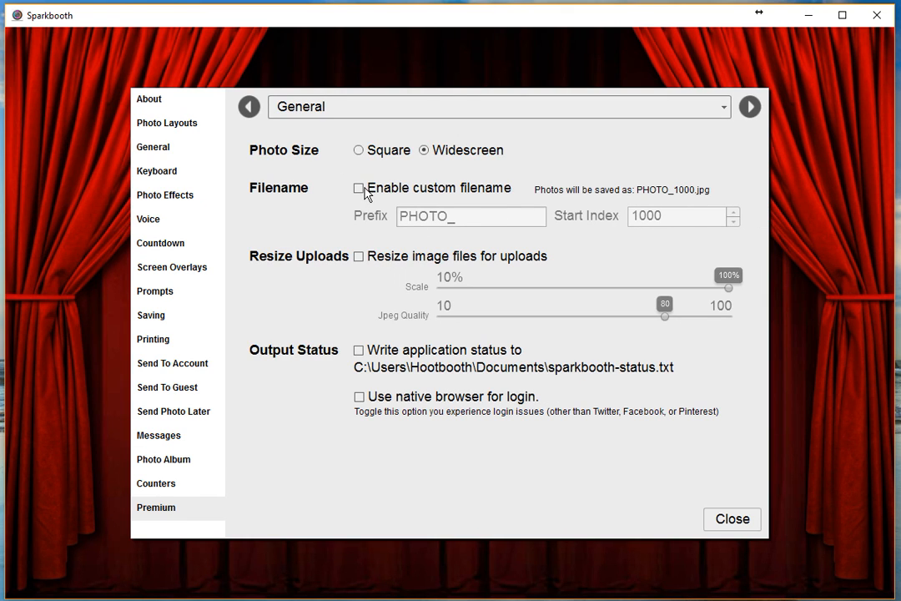
click(362, 189)
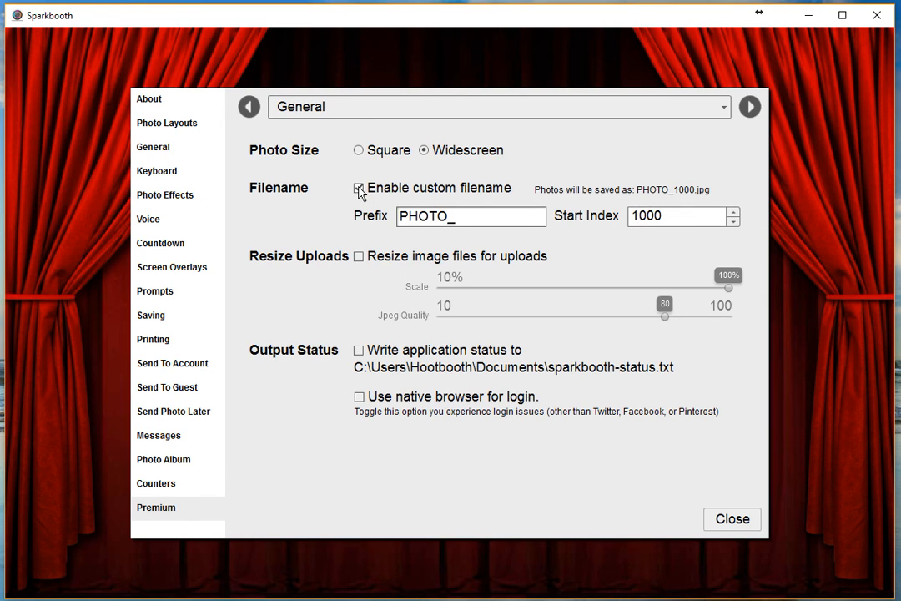
Step: Enable resizing of image files for uploads in the Premium General settings and set the scale to 80%
double_click(457, 215)
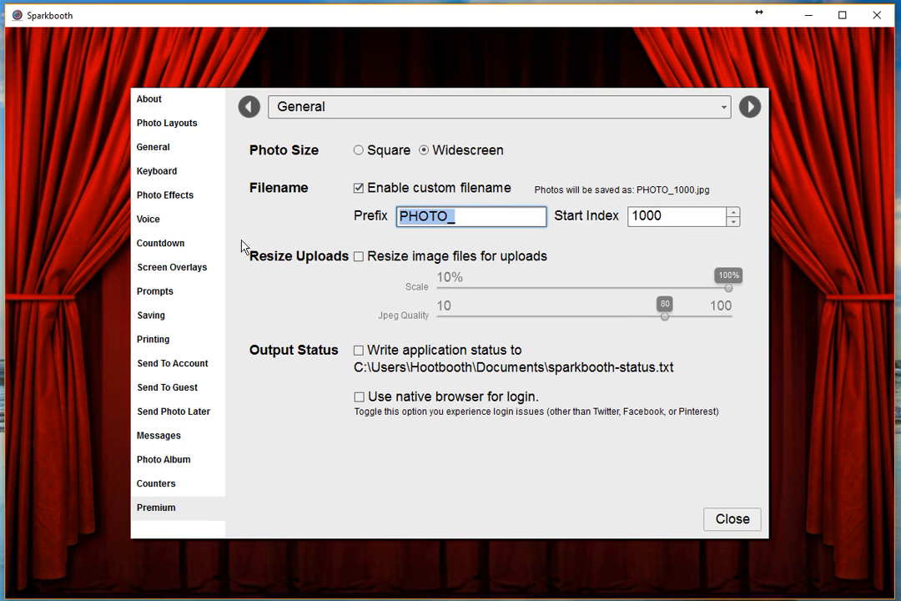
click(363, 260)
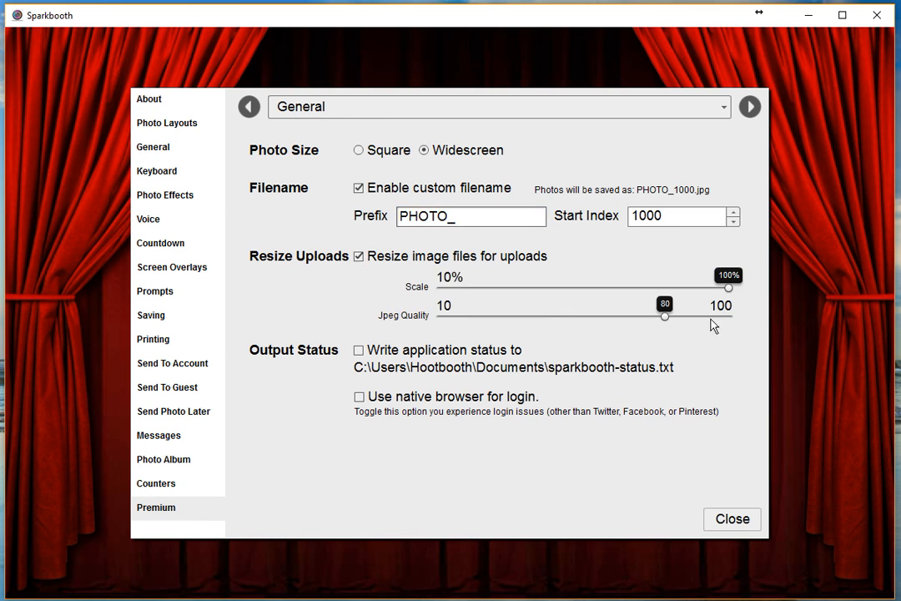
drag(723, 290, 668, 297)
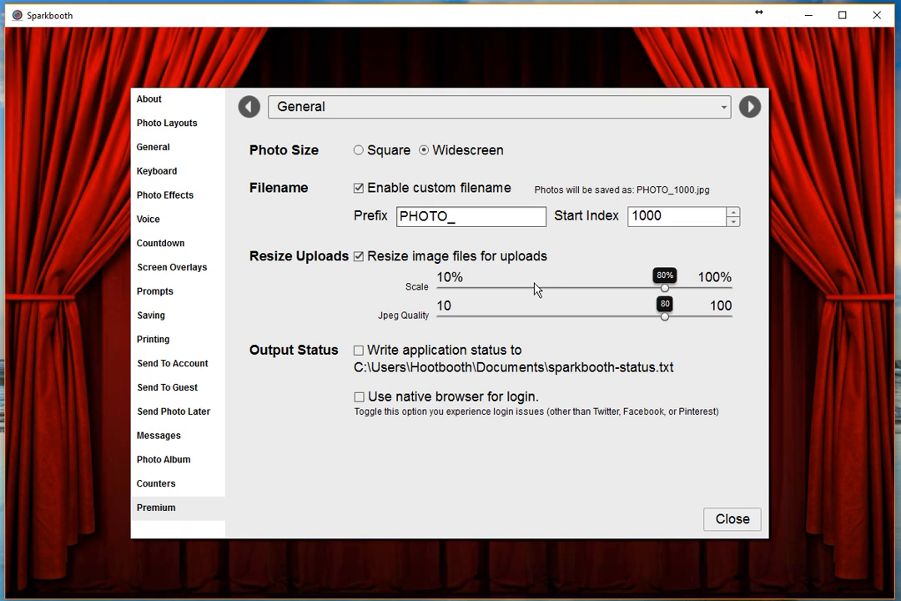
Step: Review the Custom Facebook App, Custom Twitter App and Import/Export Configurations sections of the Premium settings
click(608, 115)
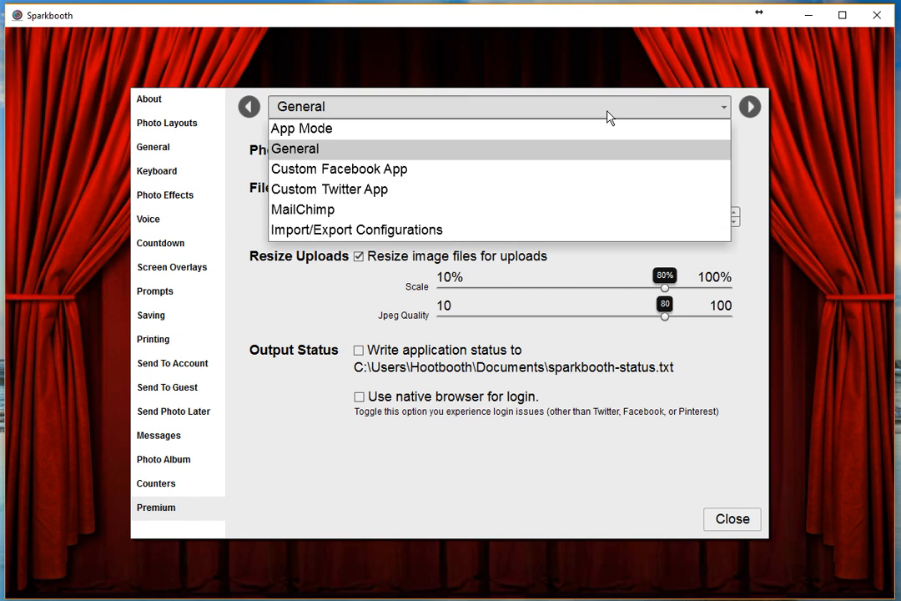
click(585, 177)
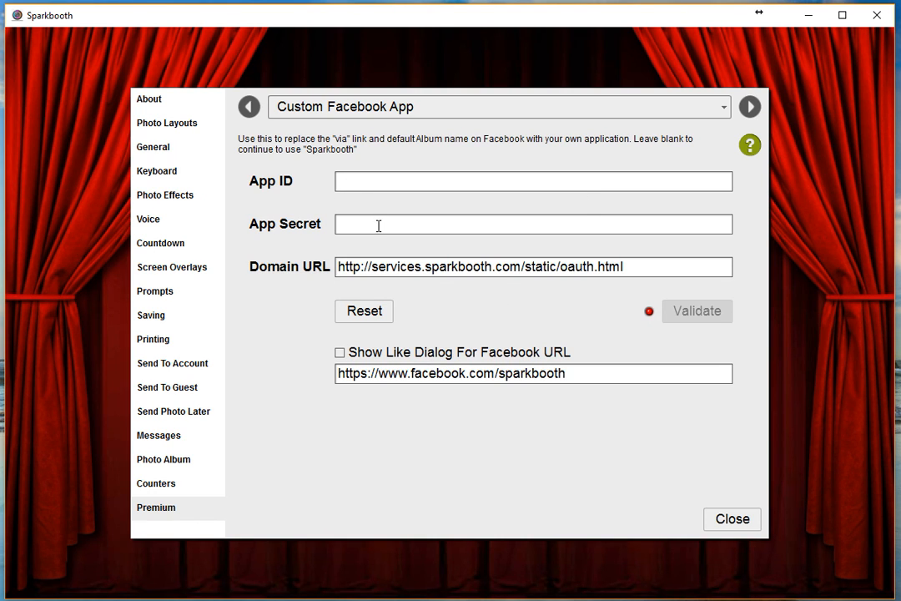
drag(357, 274, 588, 267)
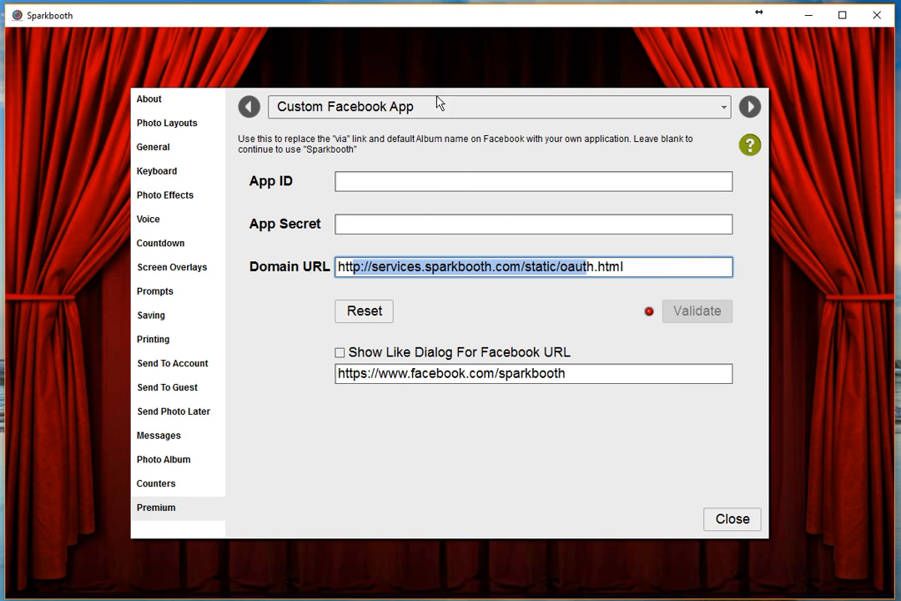
click(494, 109)
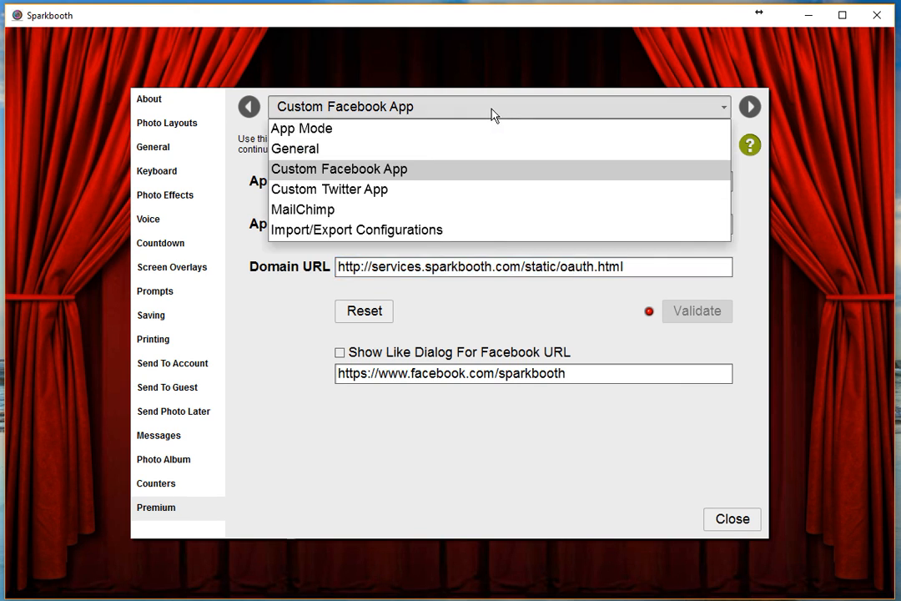
click(479, 190)
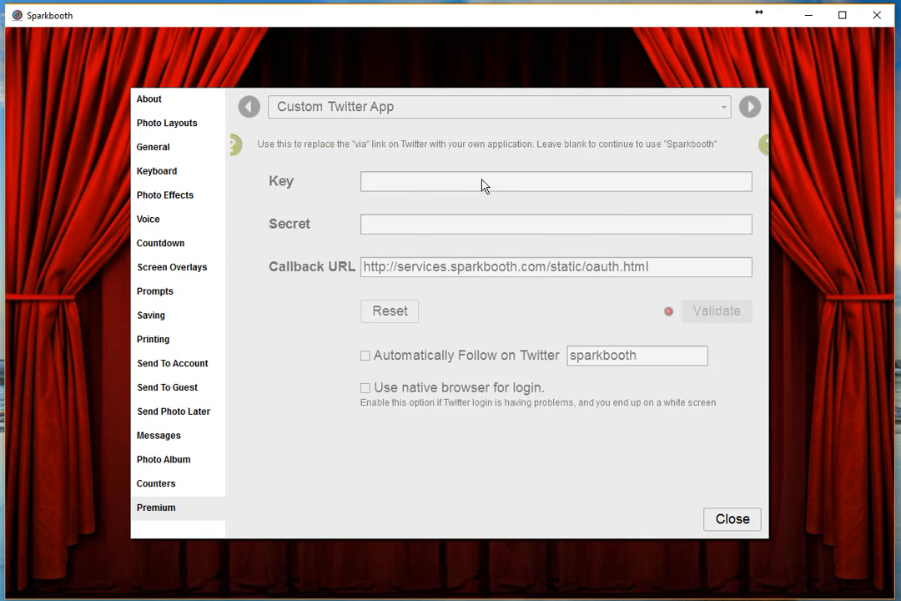
click(475, 109)
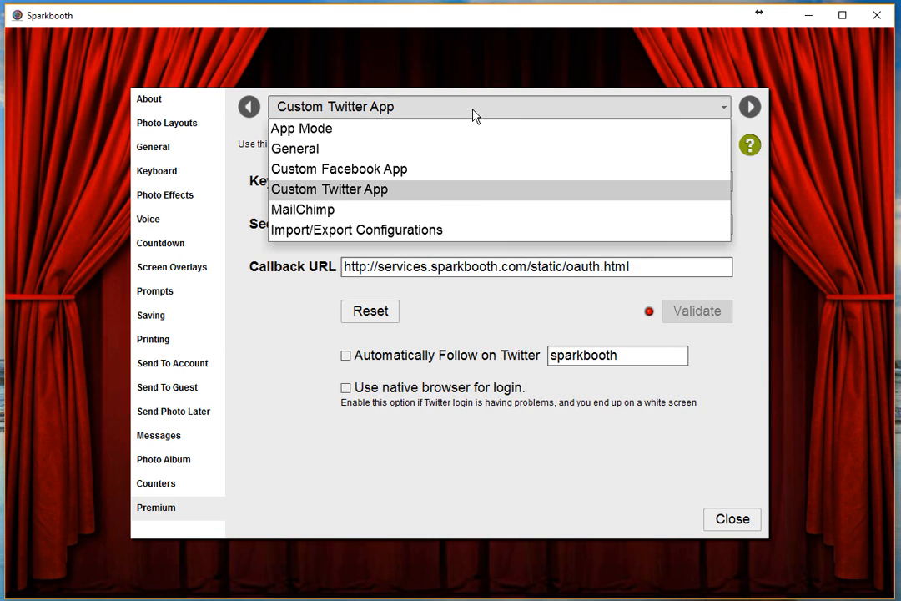
click(484, 232)
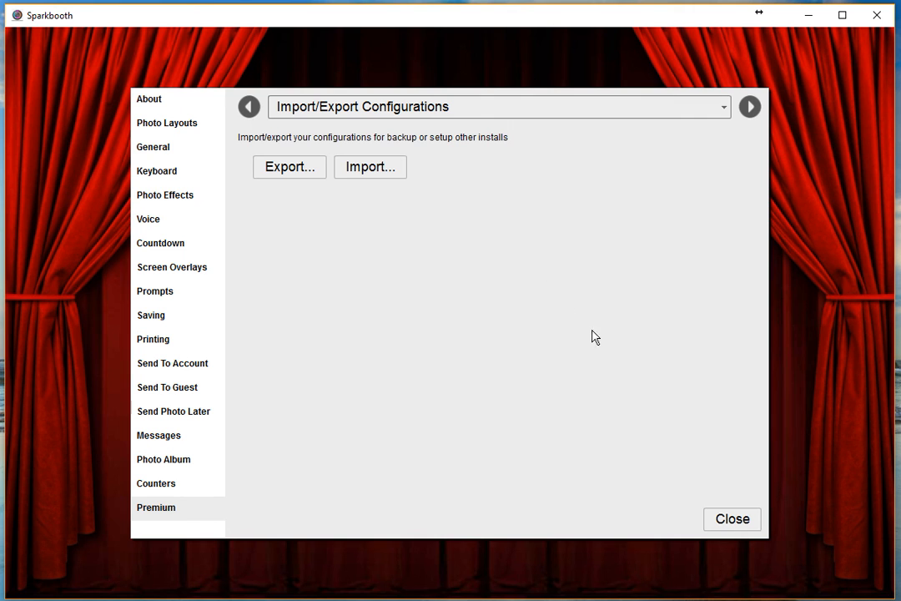
click(732, 521)
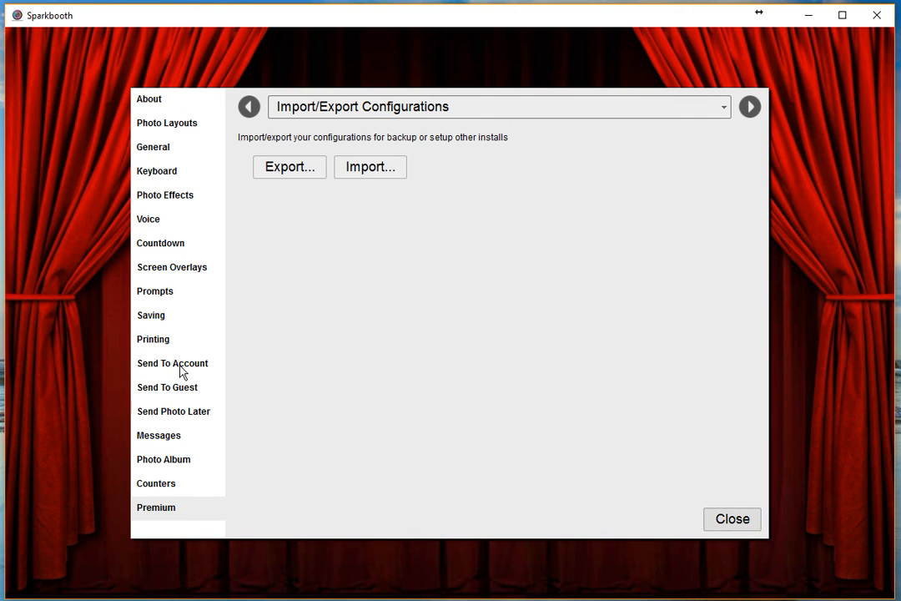